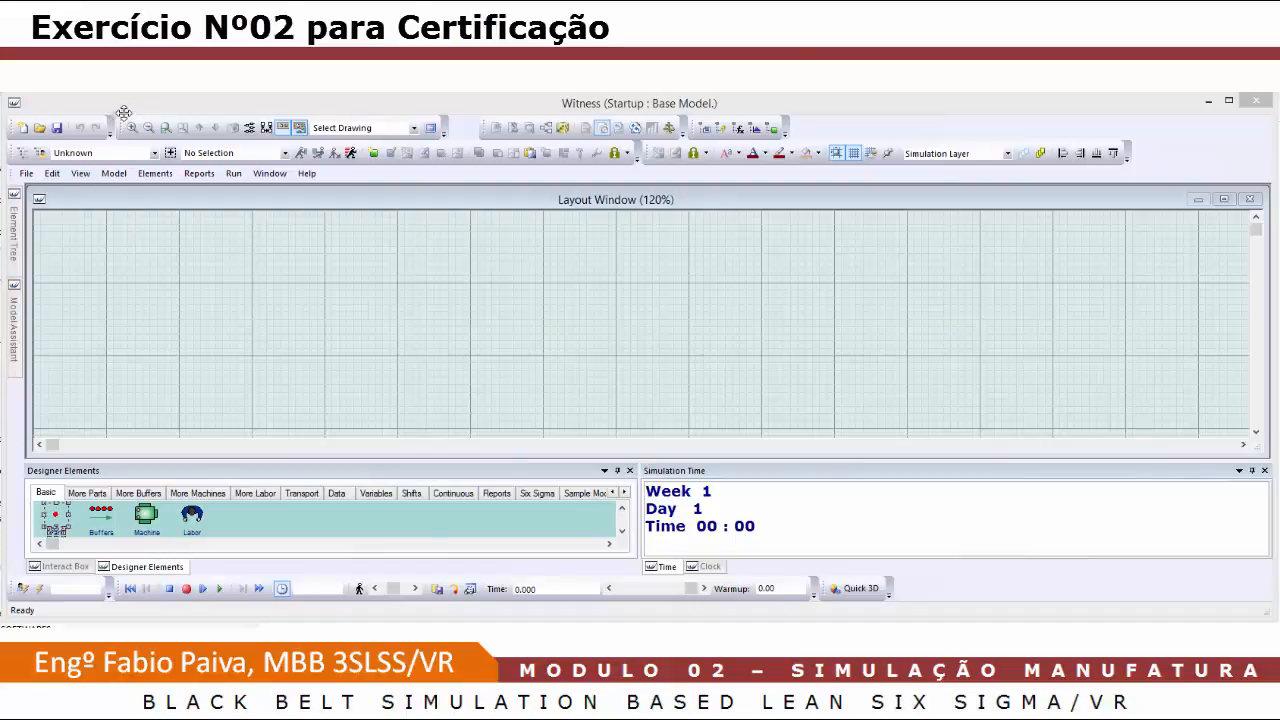
Place five Part elements in a vertical column near the layout's upper-left corner
drag(112, 224, 114, 223)
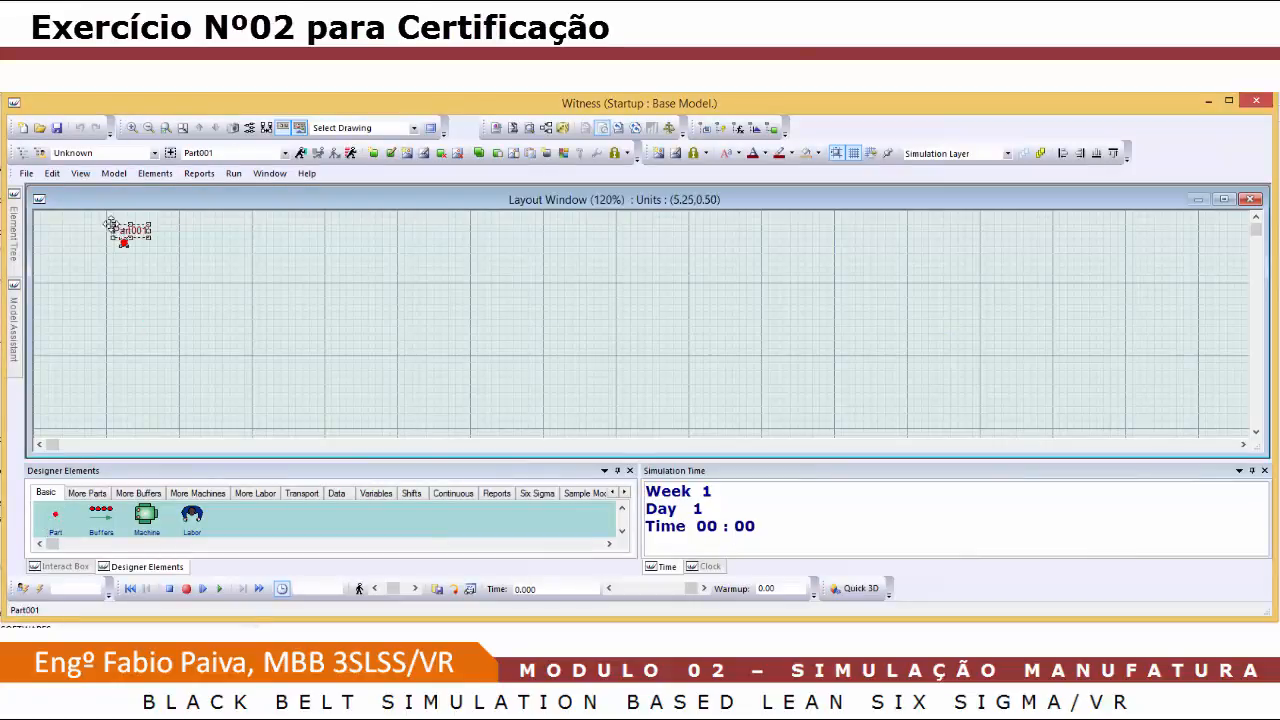
click(53, 515)
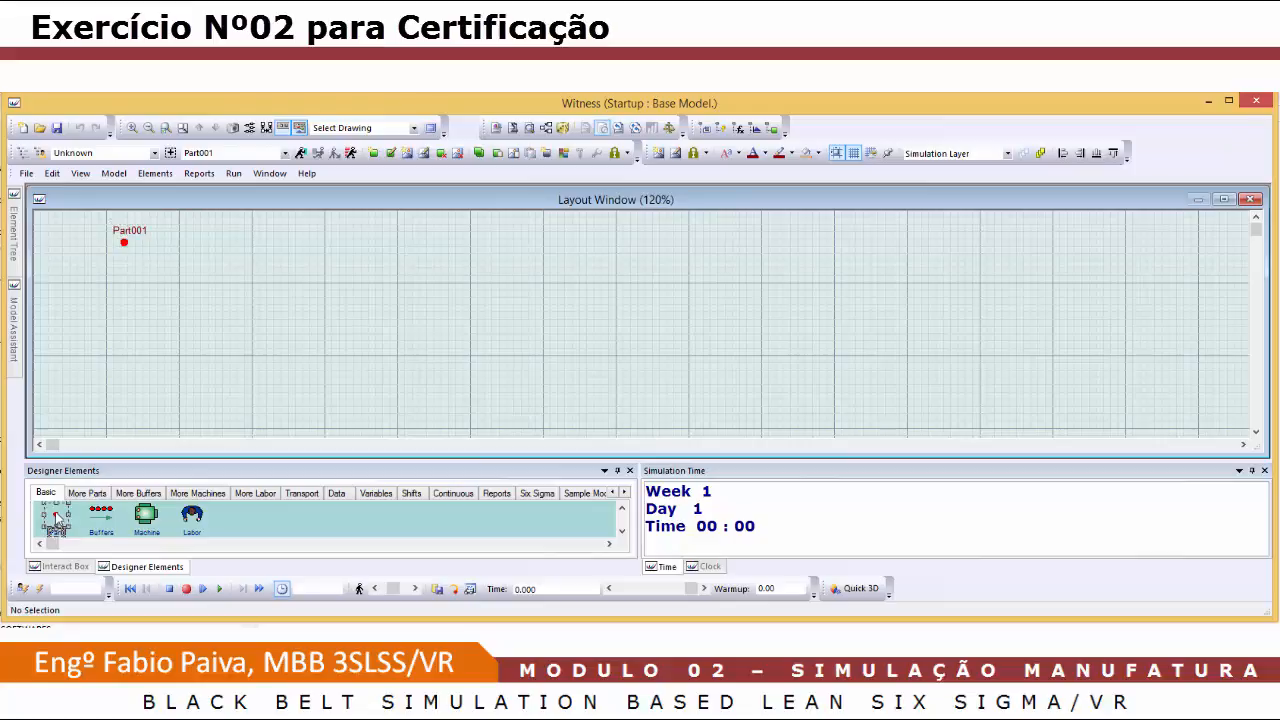
click(110, 258)
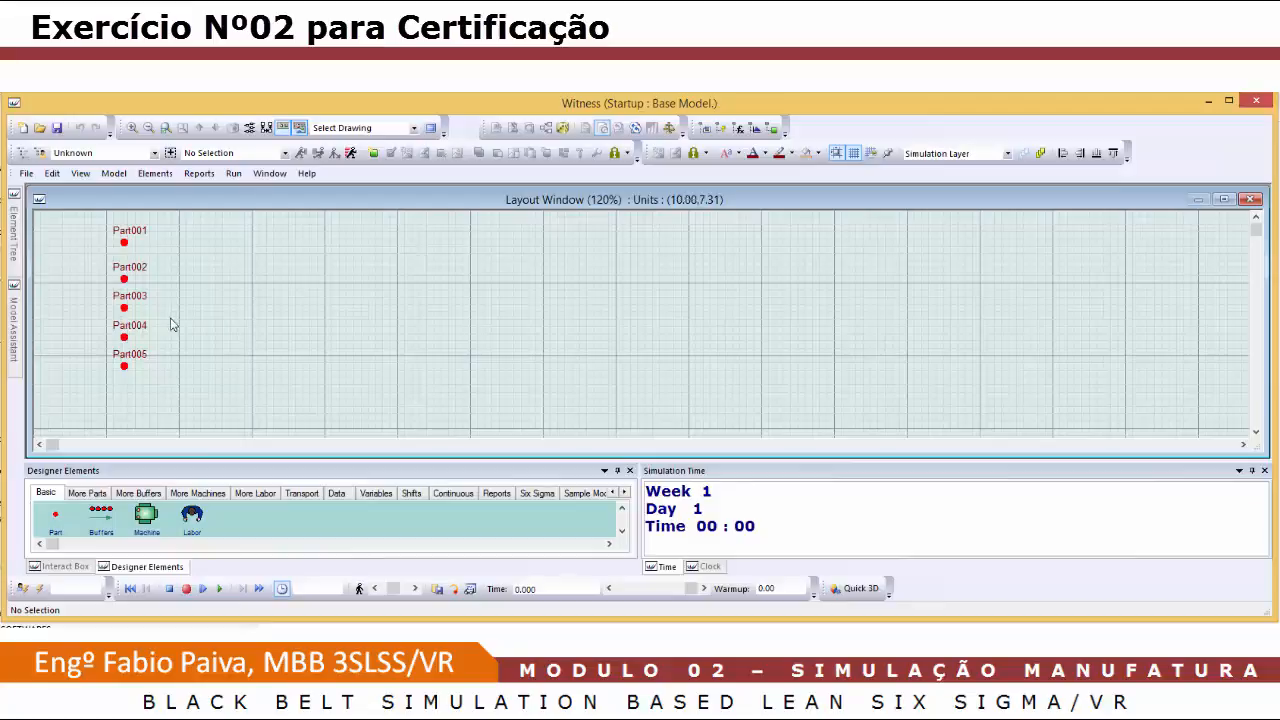
Change the icon colour of Part002 to yellow and update its graphic
right_click(123, 280)
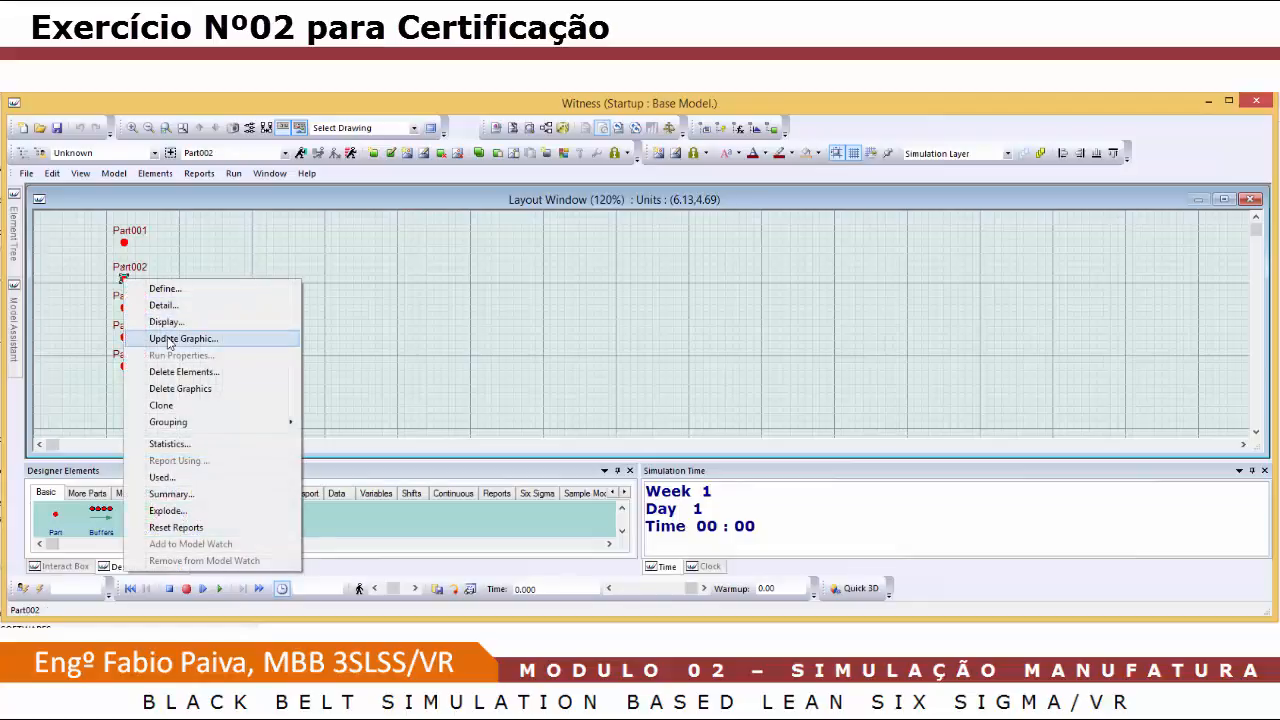
click(169, 340)
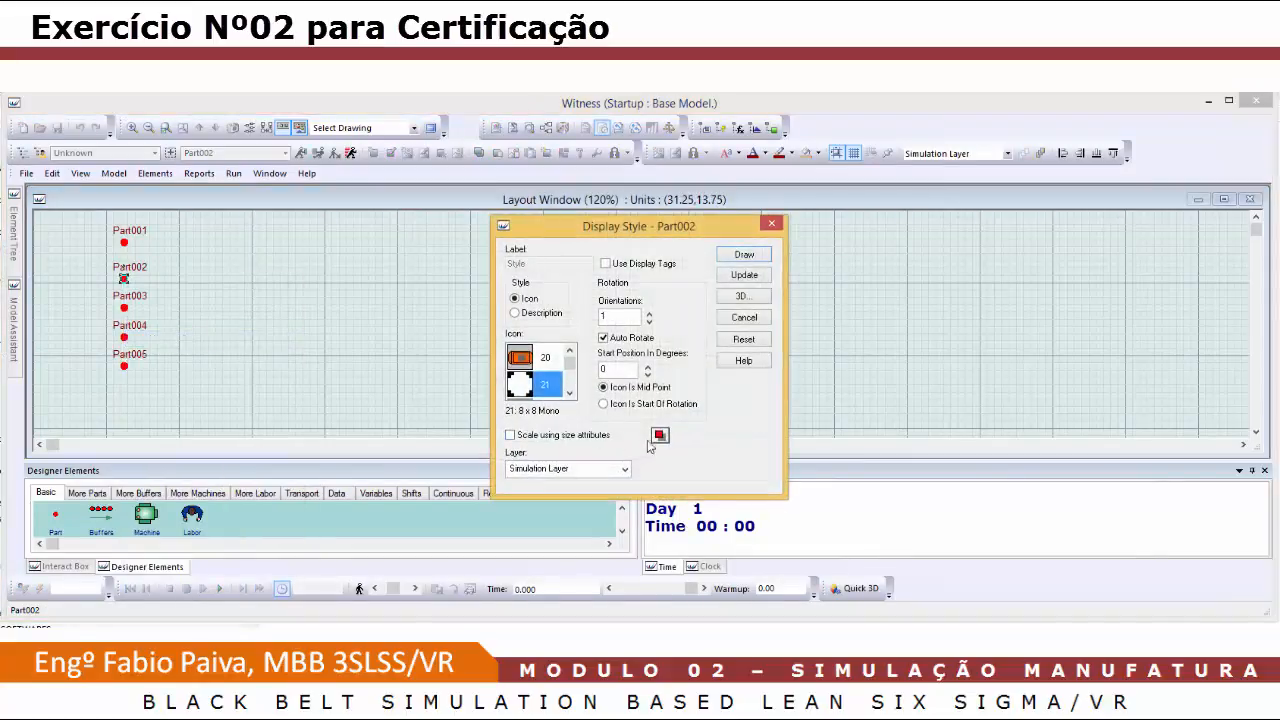
click(660, 437)
click(588, 294)
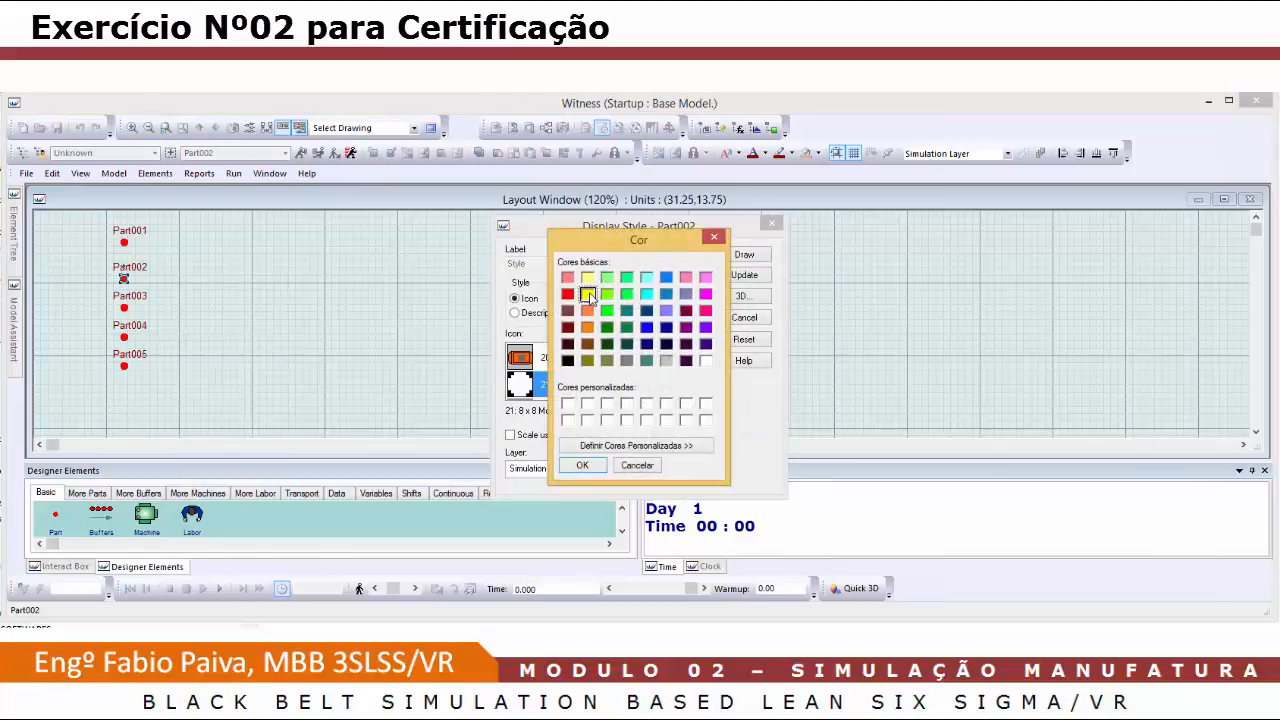
click(584, 466)
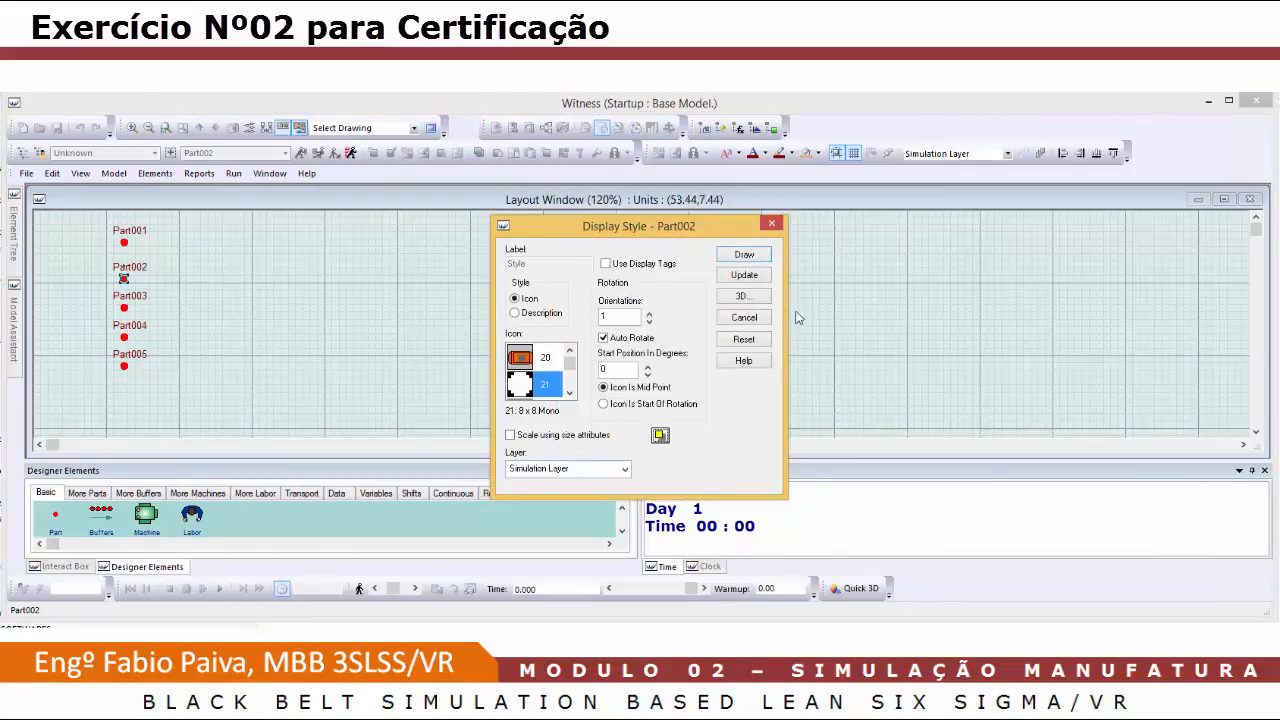
click(745, 278)
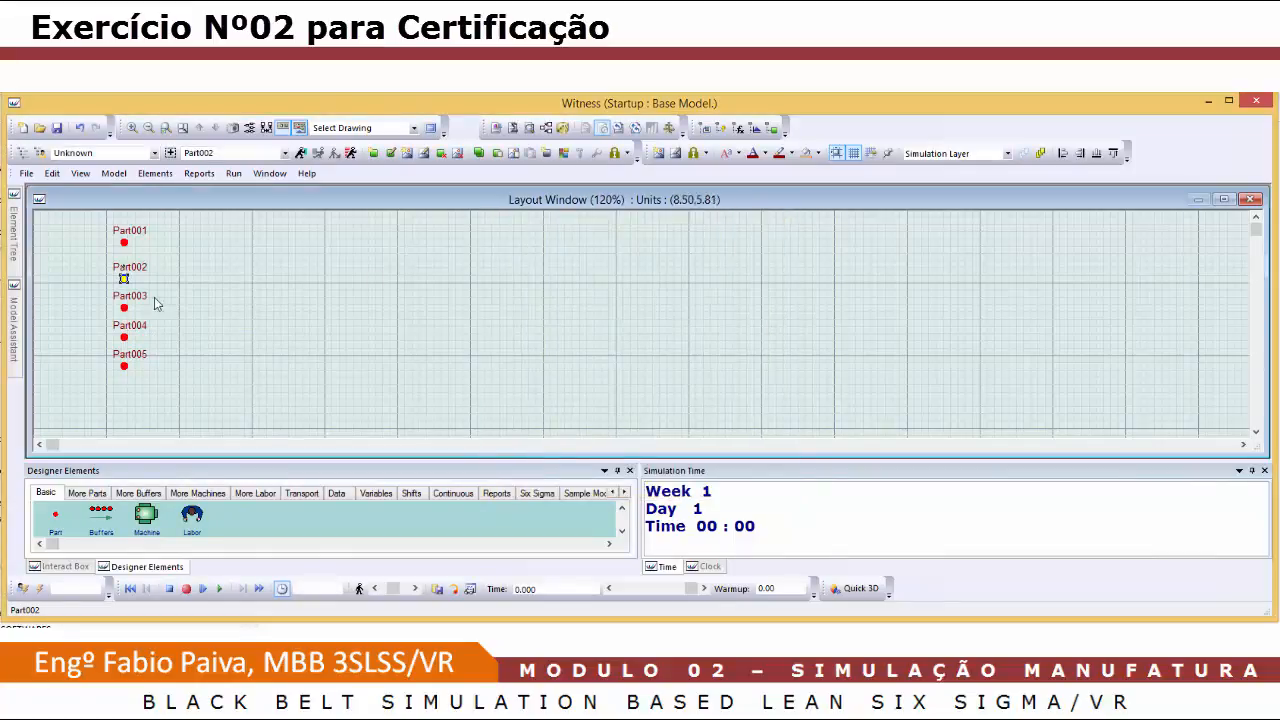
Change the icon colour of Part003 to olive and update its graphic
right_click(124, 311)
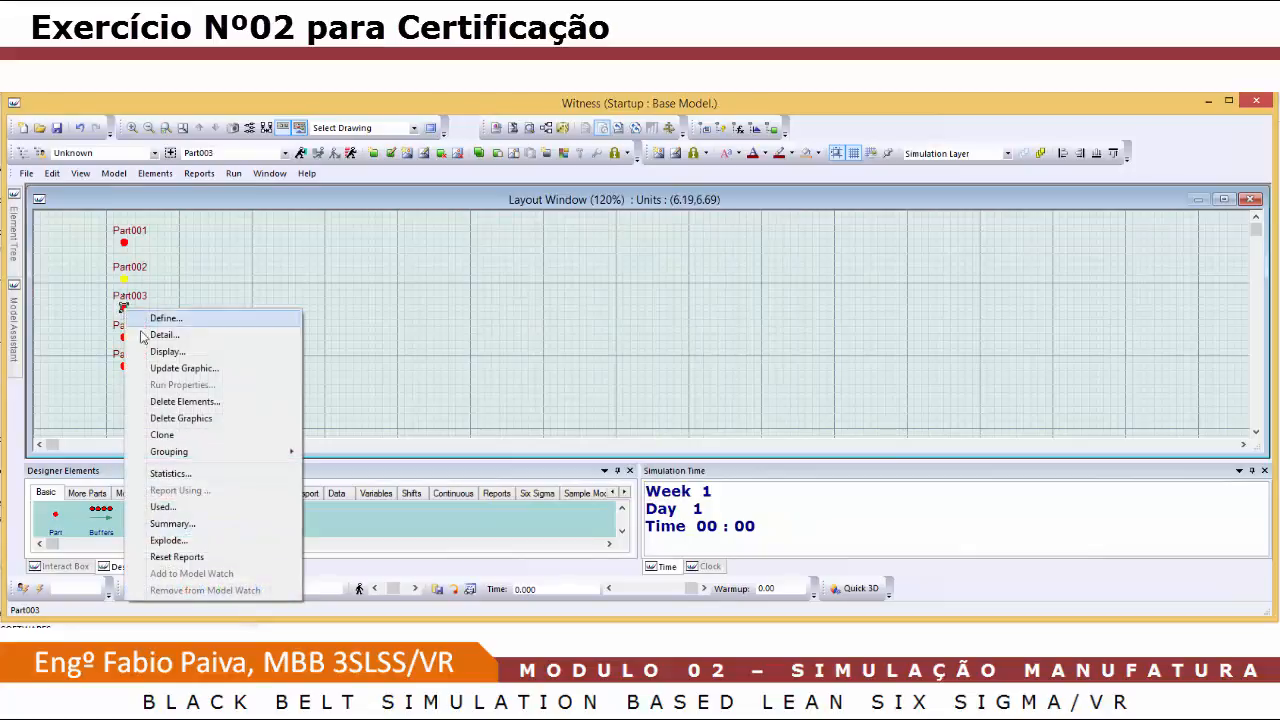
click(150, 352)
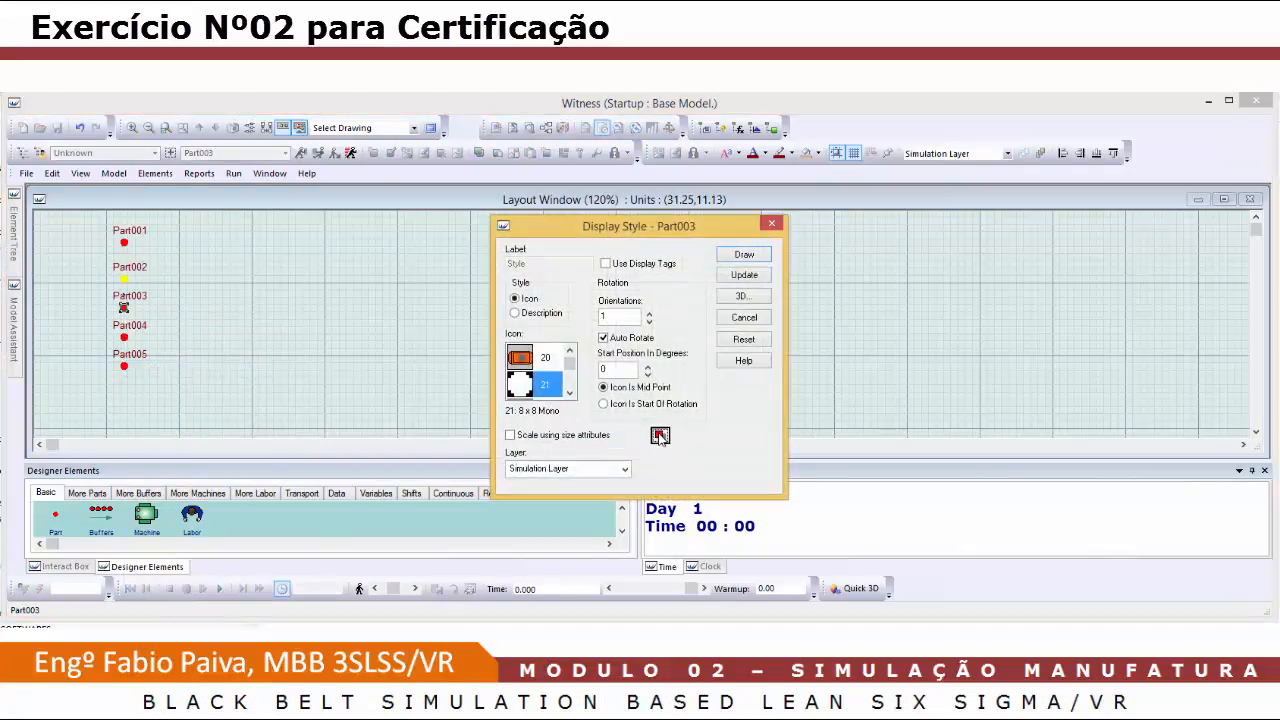
click(659, 435)
click(607, 294)
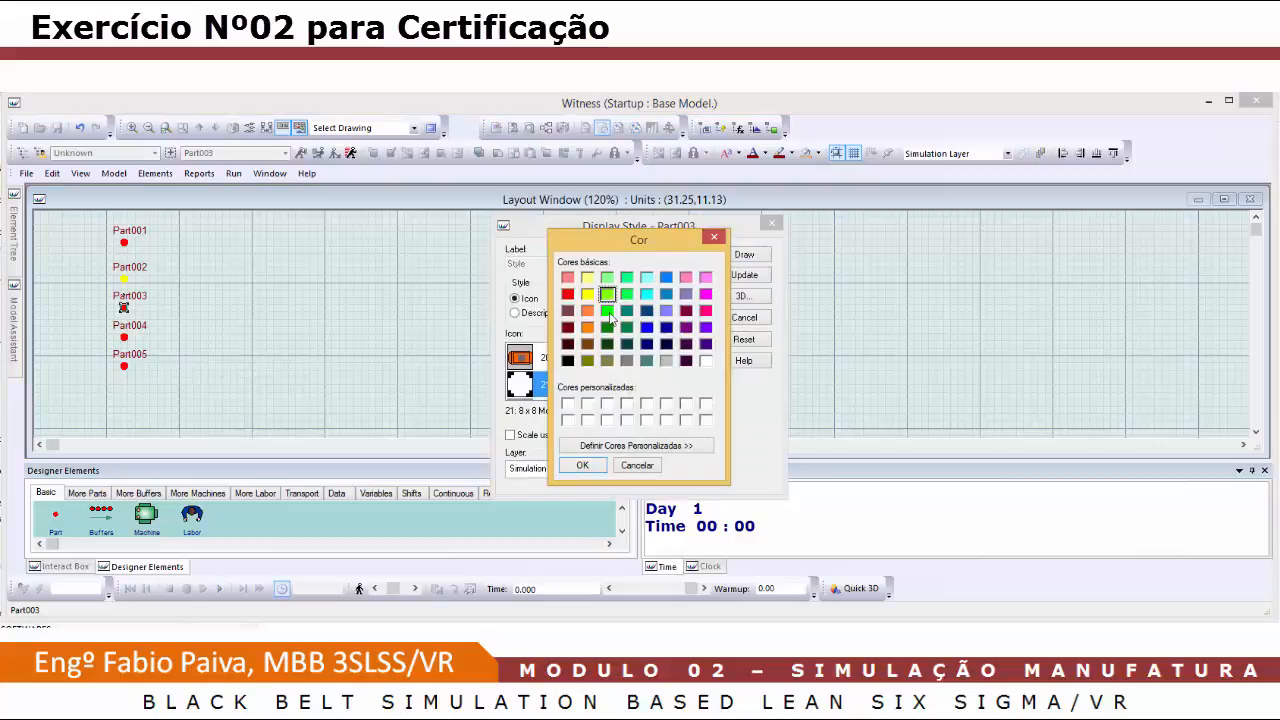
click(582, 466)
click(743, 275)
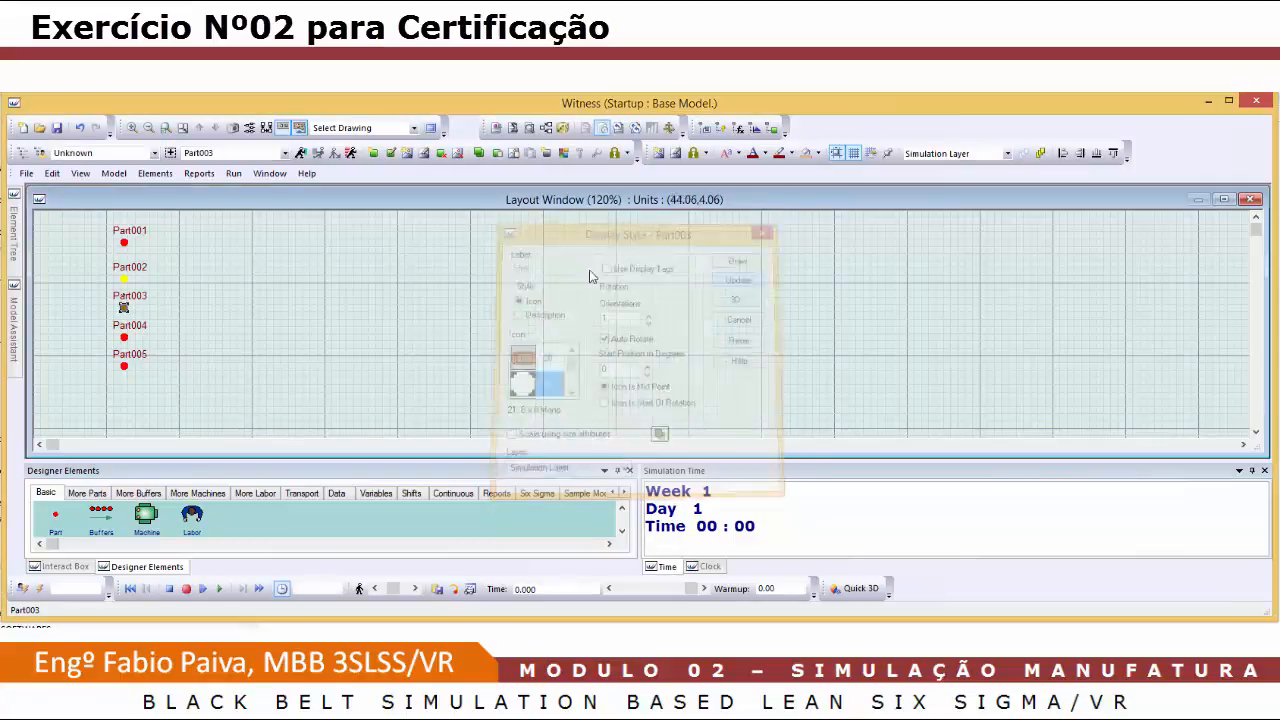
Place a Buffers element in the layout to the right of the column of parts
click(101, 515)
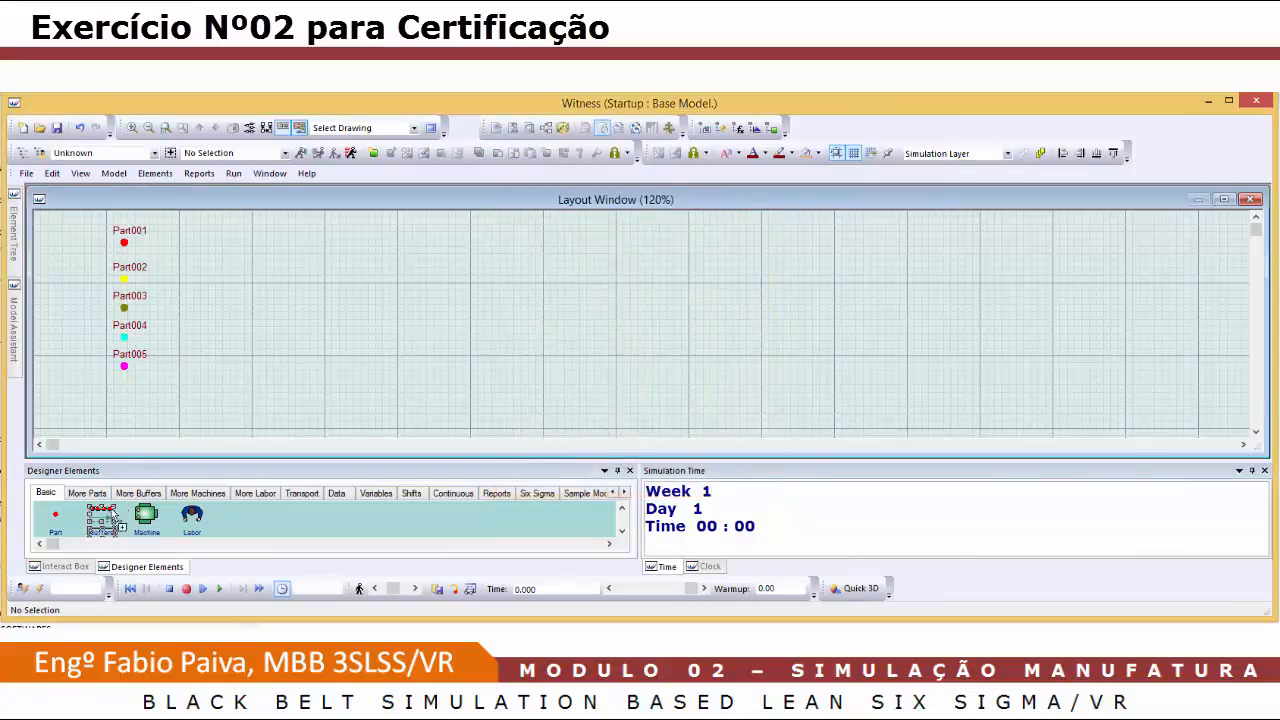
click(236, 292)
Set Part001's arrival type to Active with an inter arrival time of 5
click(123, 243)
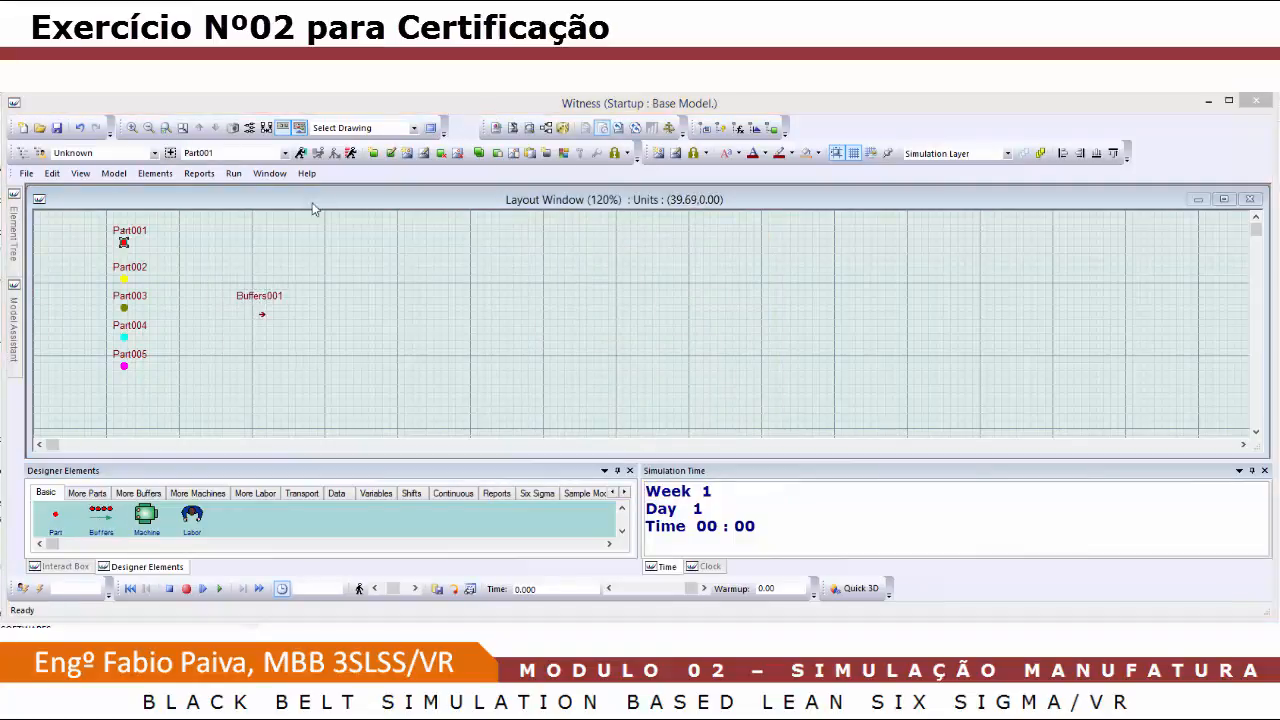
double_click(121, 243)
click(558, 335)
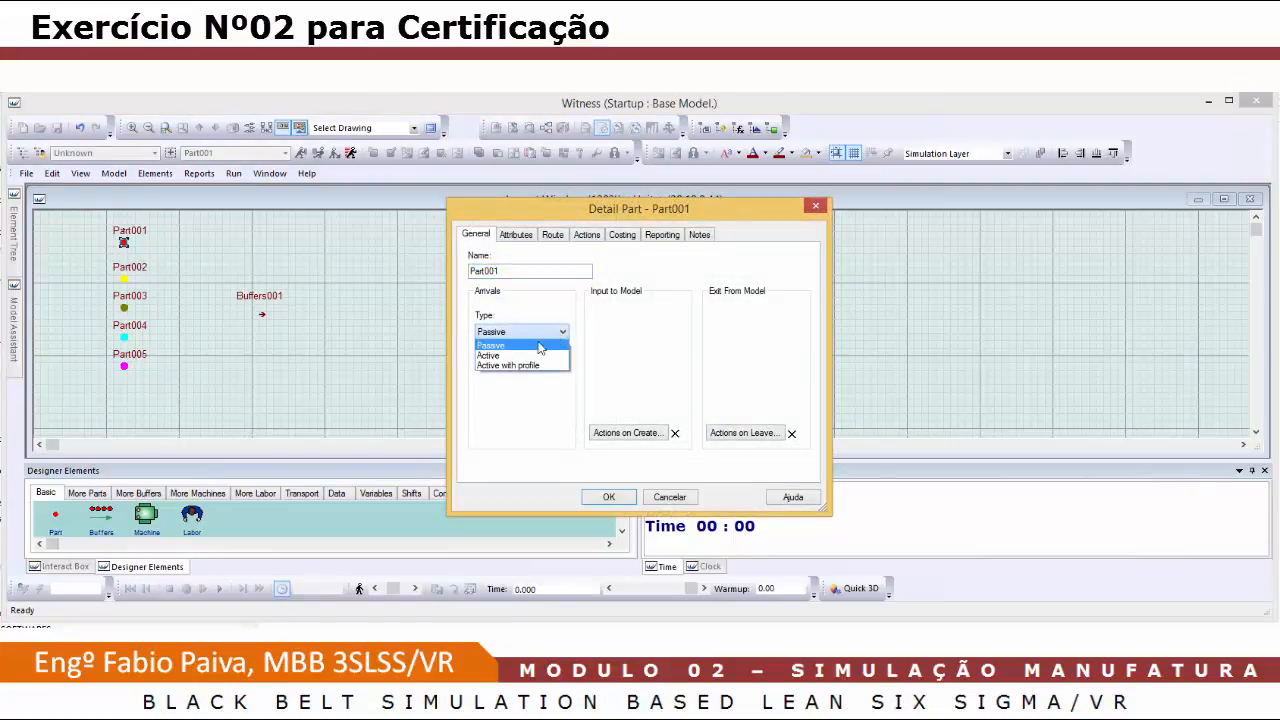
click(527, 355)
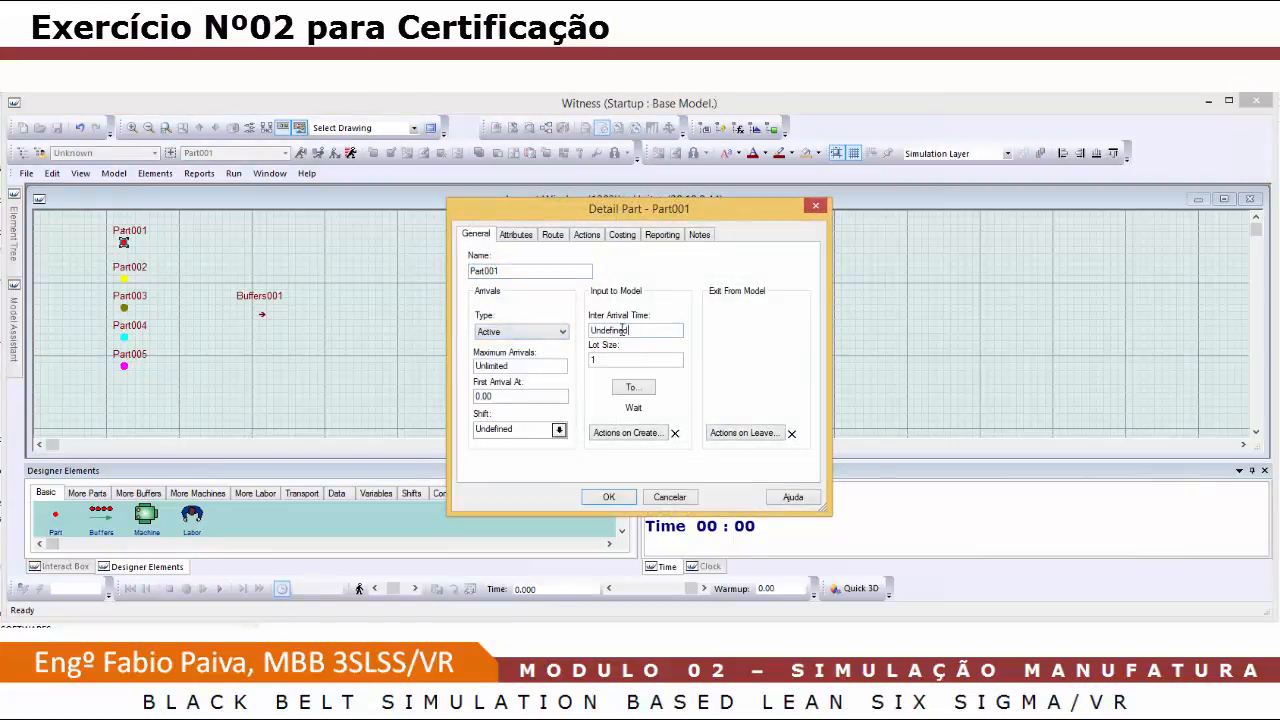
drag(624, 329, 575, 326)
text(5)
click(623, 501)
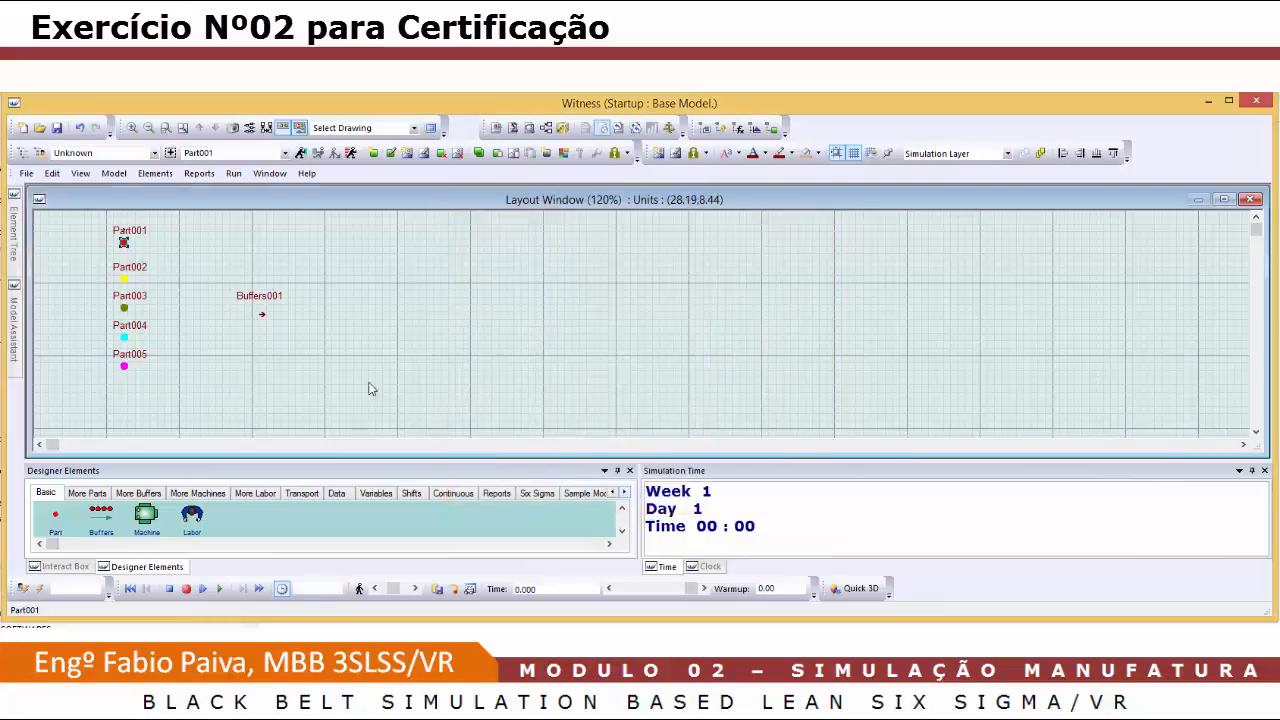
Set Part002's arrival type to Active with an inter arrival time of 10
click(123, 279)
double_click(123, 279)
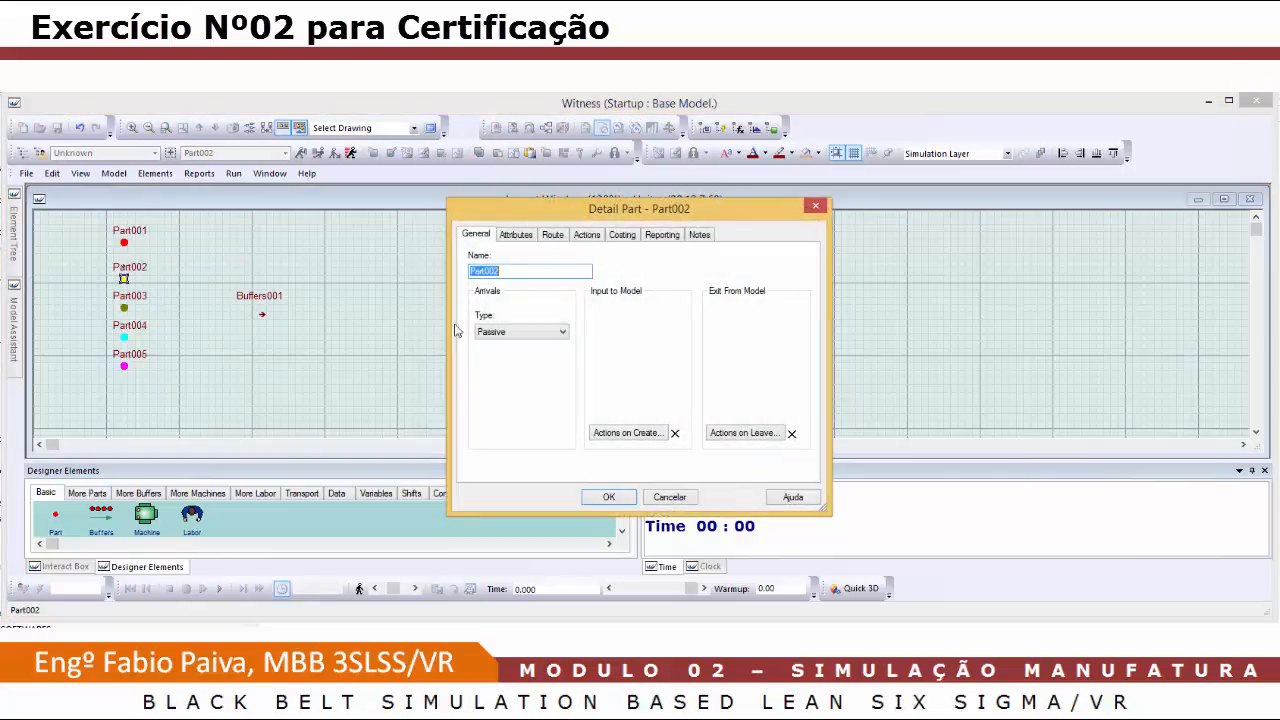
click(566, 332)
click(528, 352)
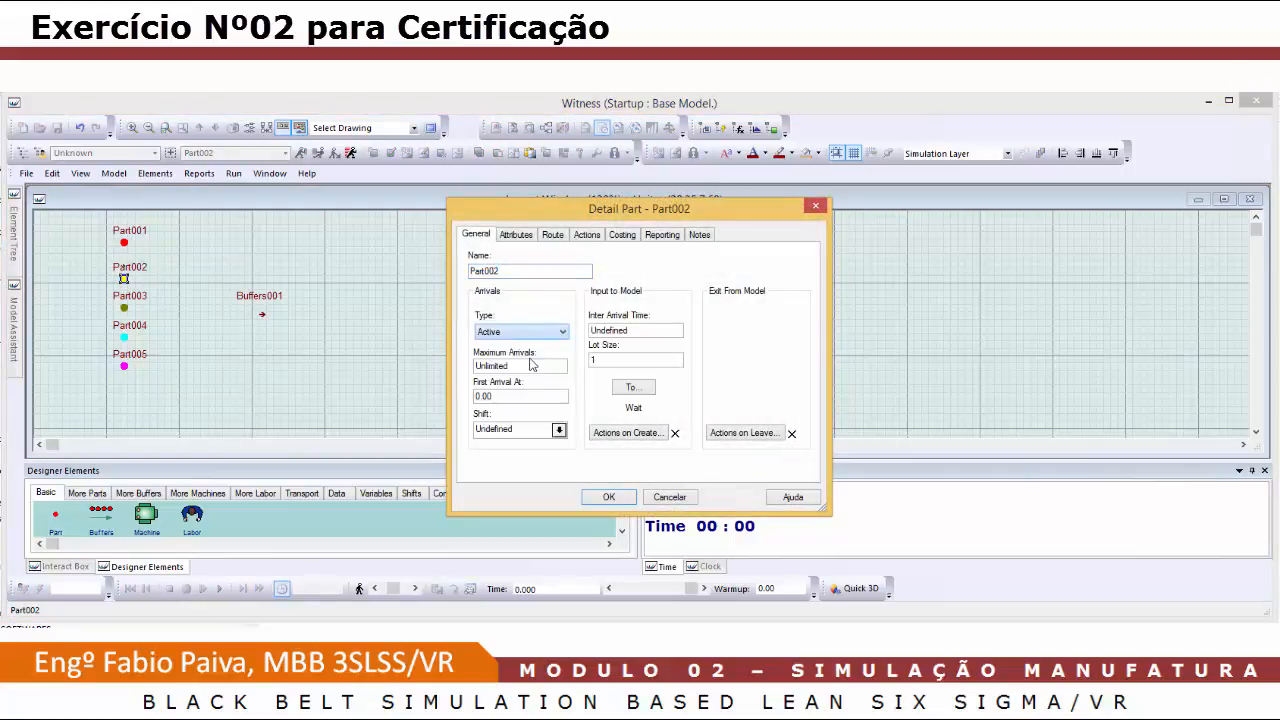
double_click(609, 330)
text(10)
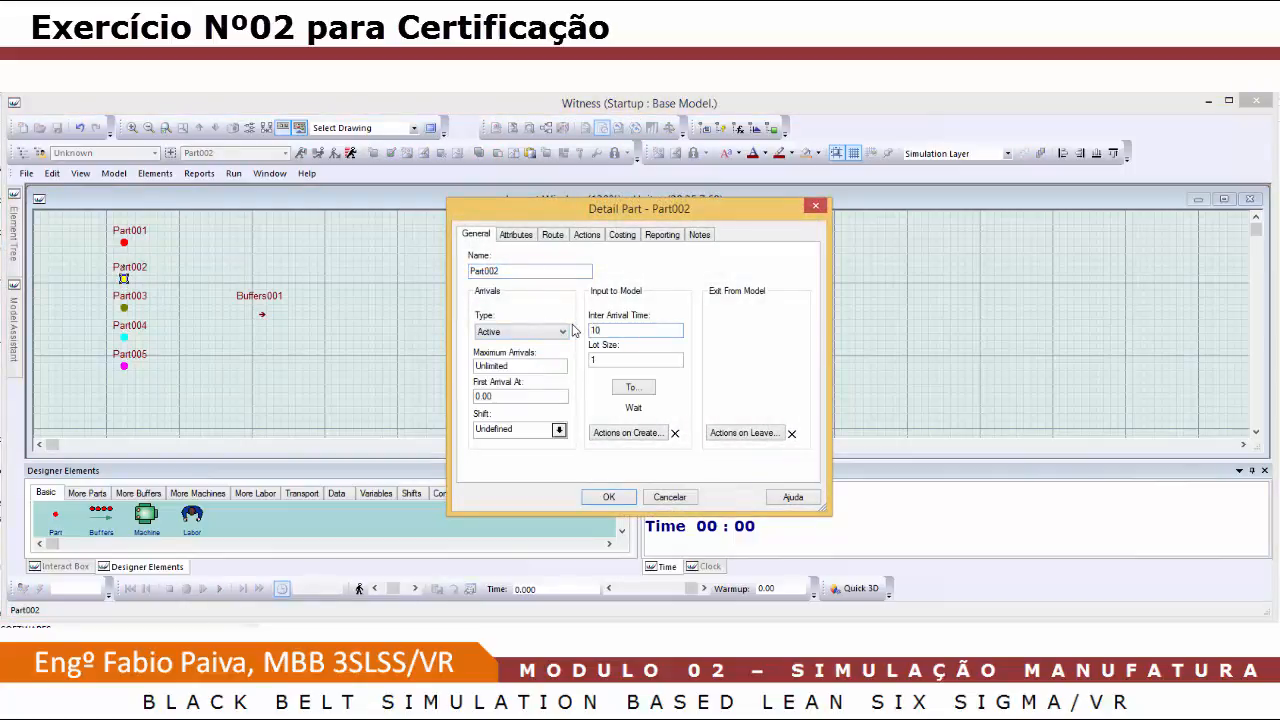
click(624, 502)
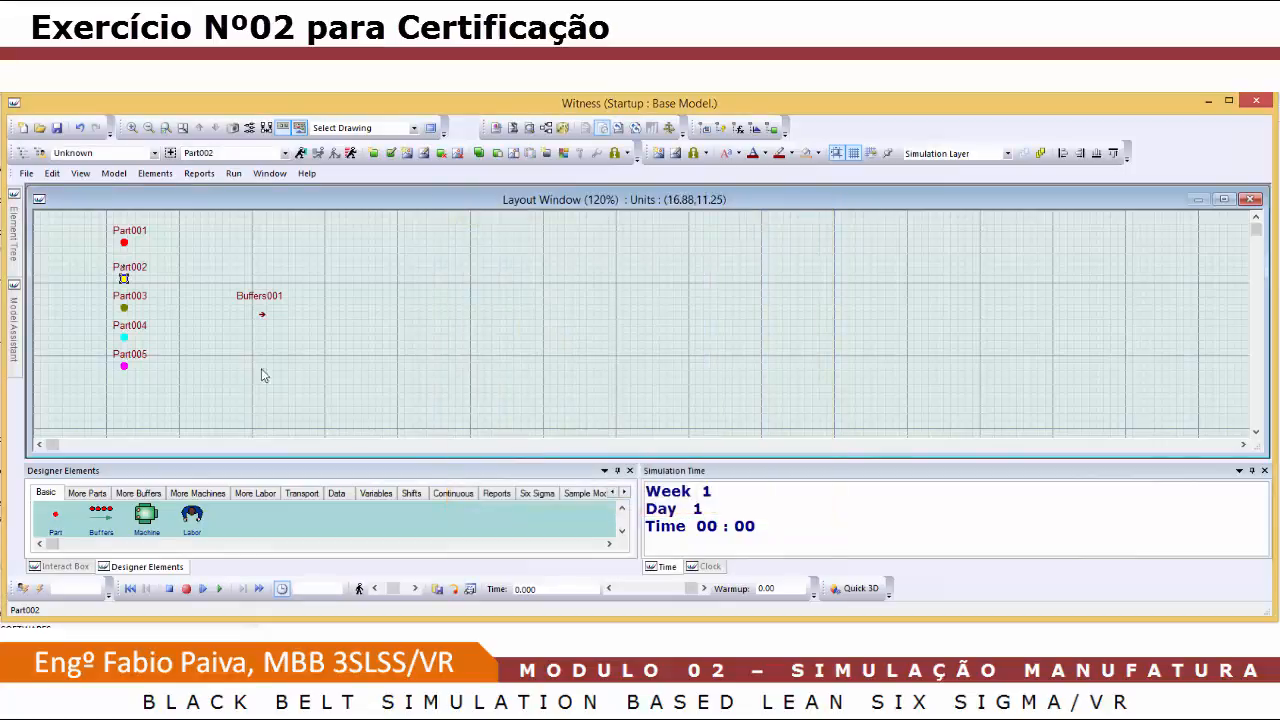
Set Part003's arrival type to Active with an inter arrival time of 20
double_click(125, 308)
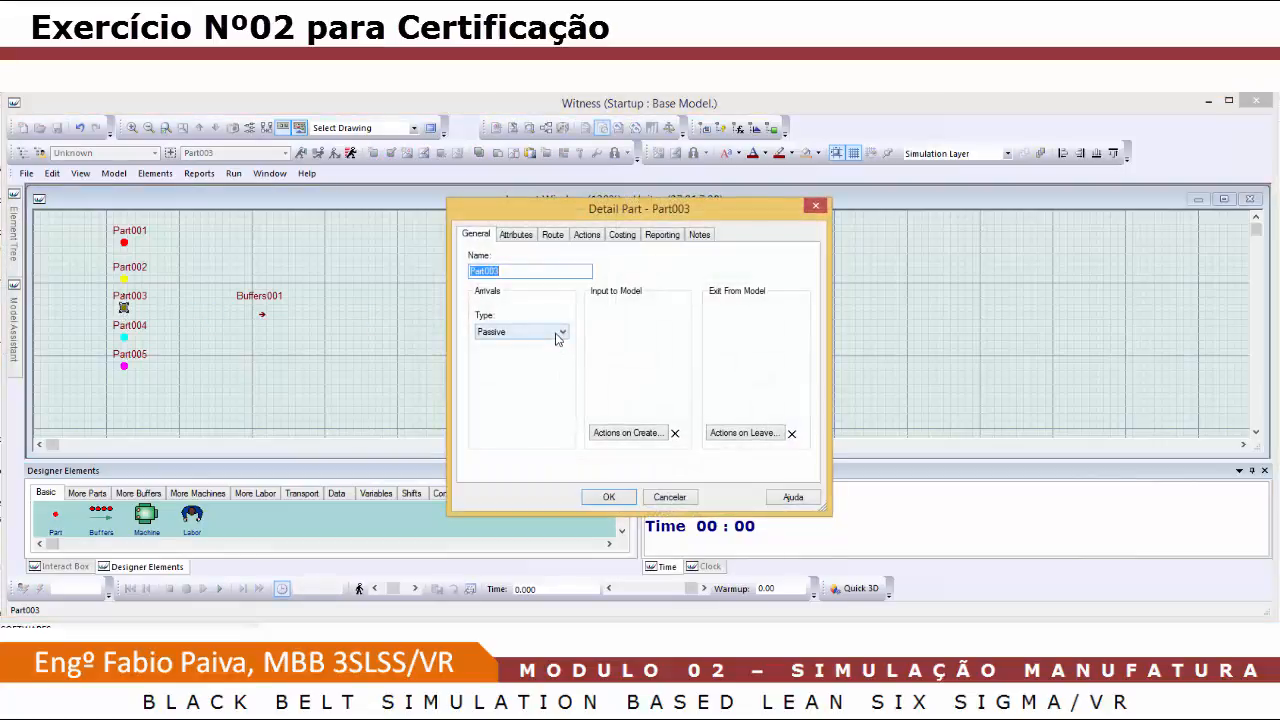
click(557, 333)
click(525, 351)
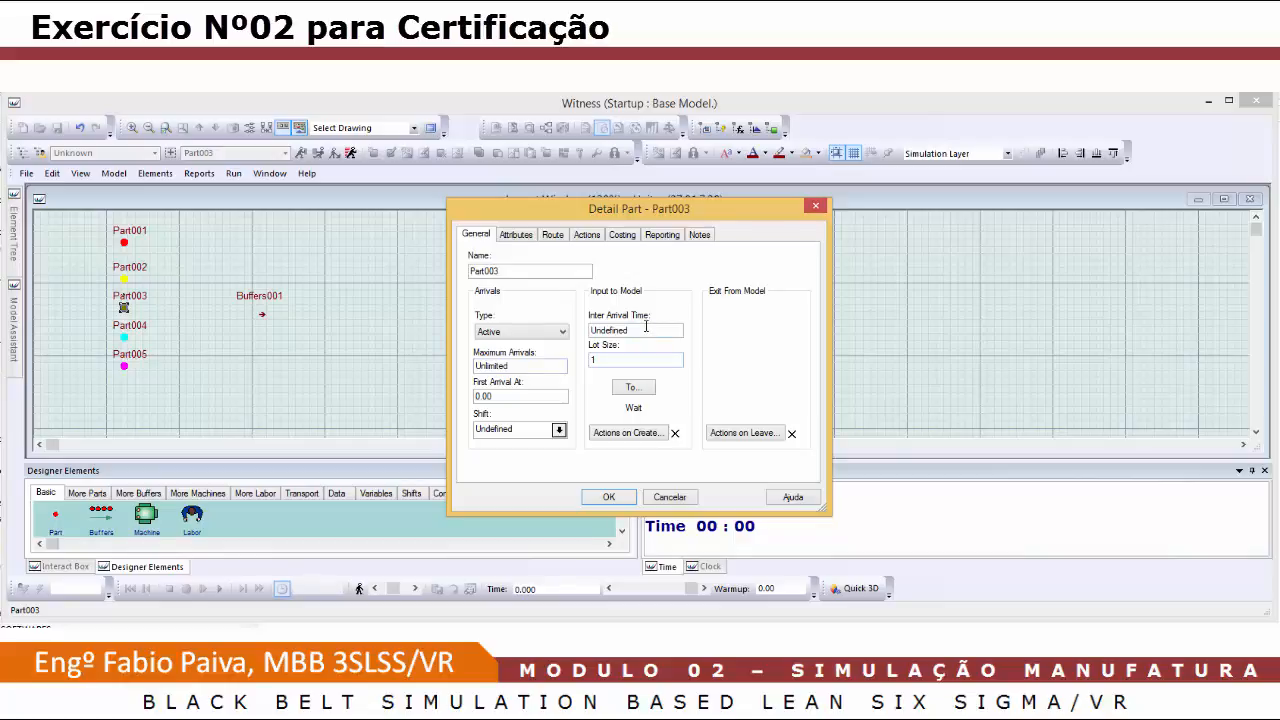
double_click(646, 326)
text(20)
click(610, 496)
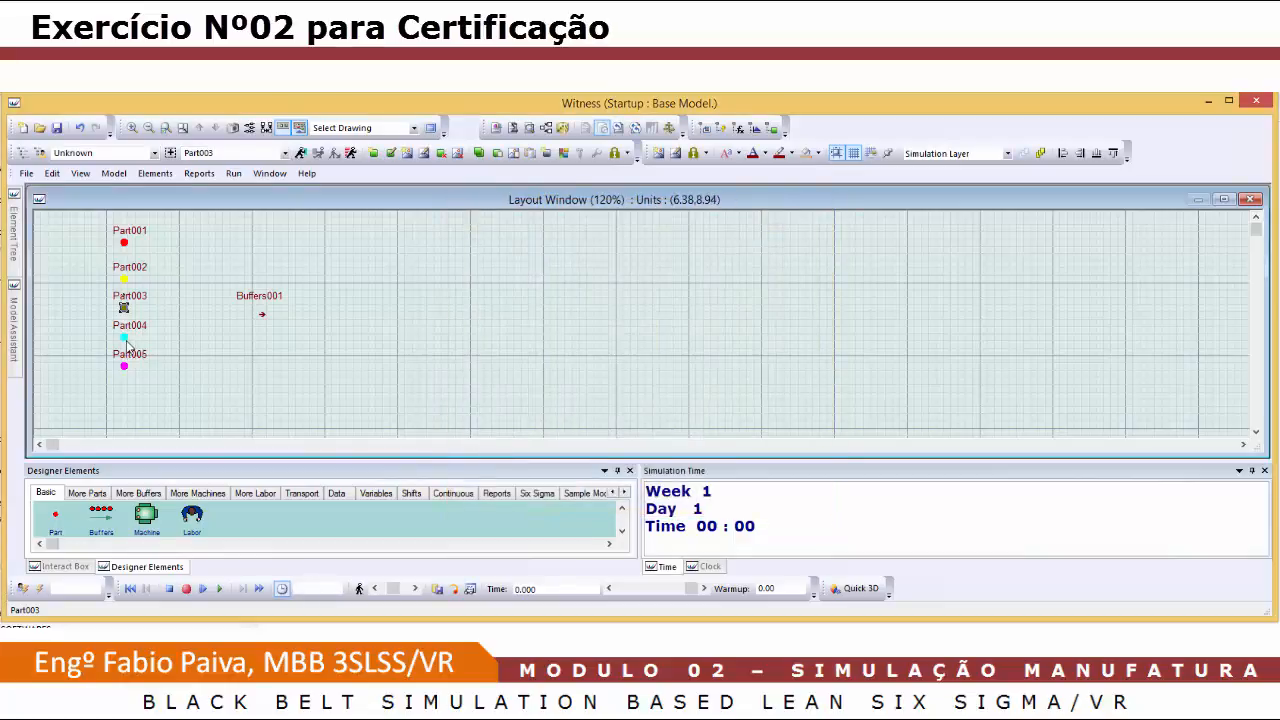
Set Part004's arrival type to Active with an inter arrival time of 25
click(124, 339)
double_click(124, 339)
click(560, 332)
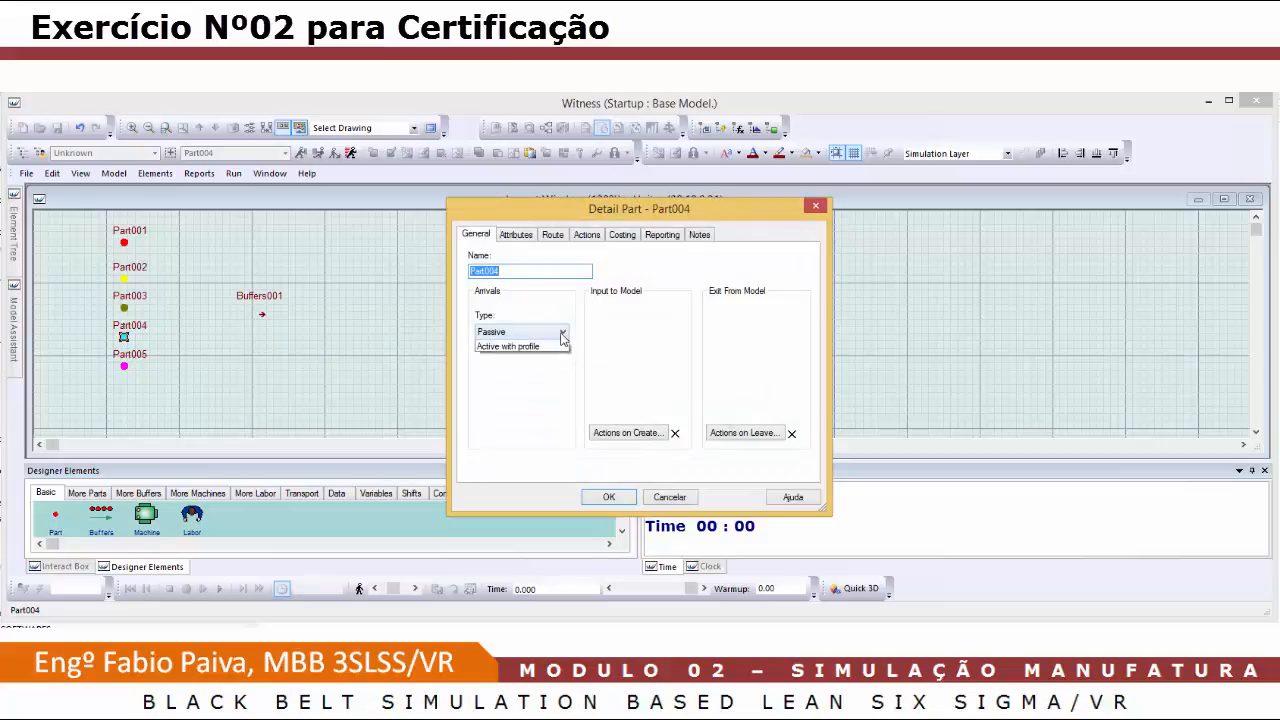
click(553, 356)
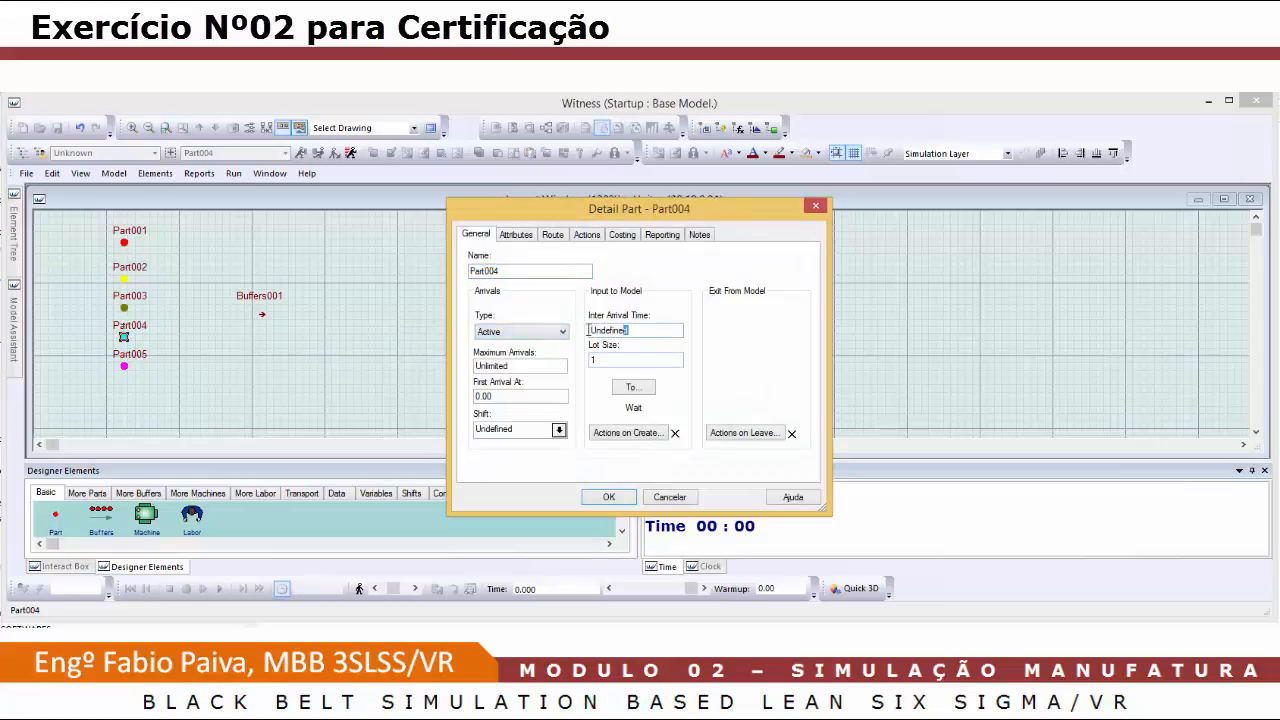
double_click(625, 330)
text(25)
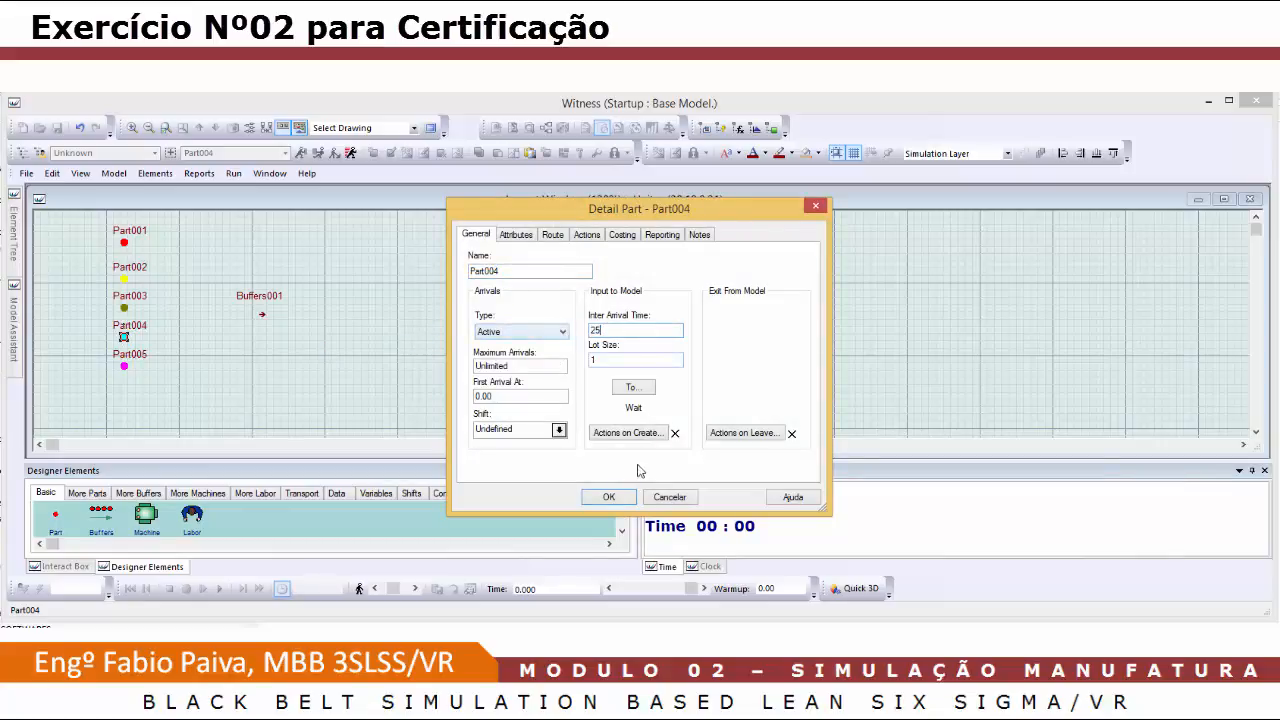
click(608, 497)
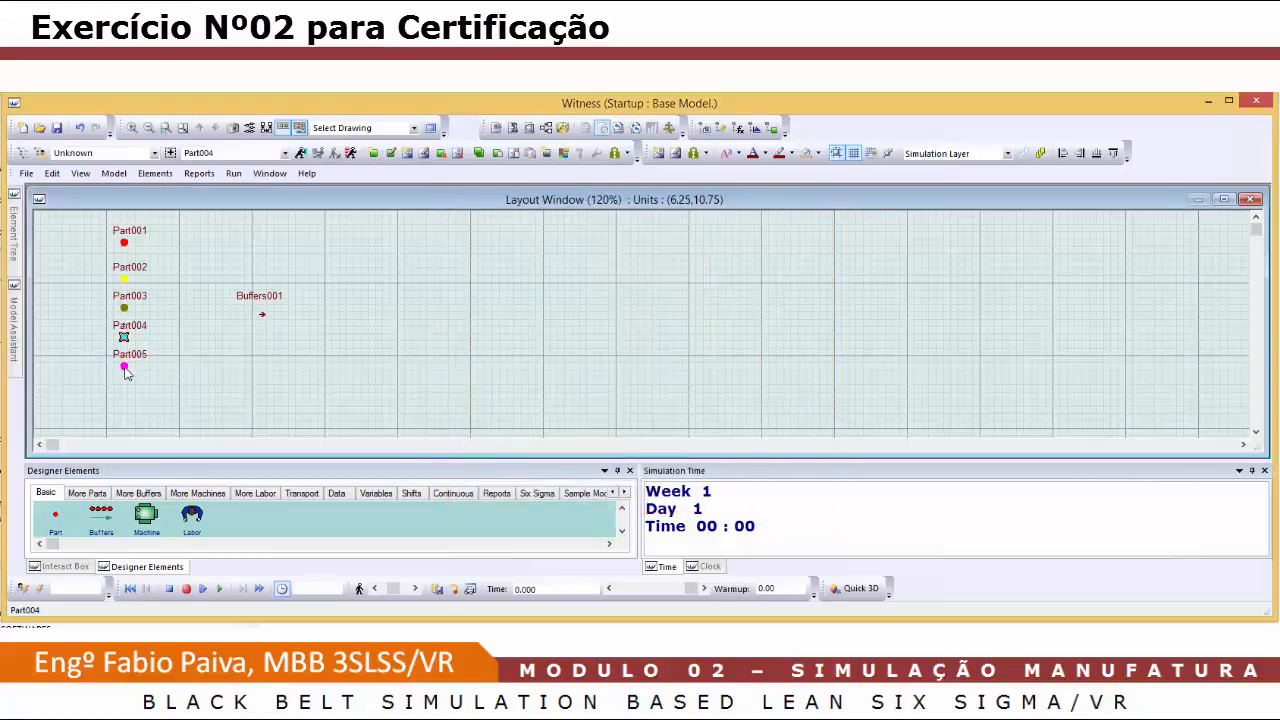
Set Part005's arrival type to Active with an inter arrival time of 30
double_click(124, 367)
click(566, 335)
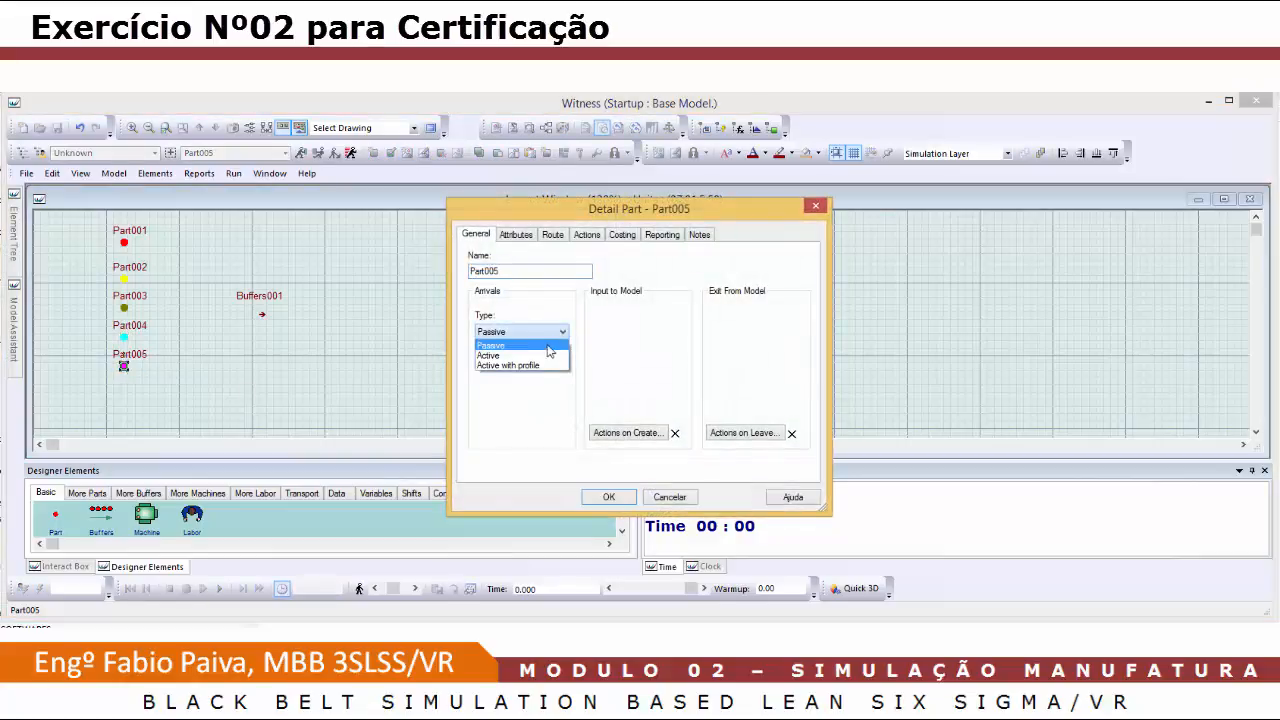
click(543, 356)
drag(659, 327, 575, 328)
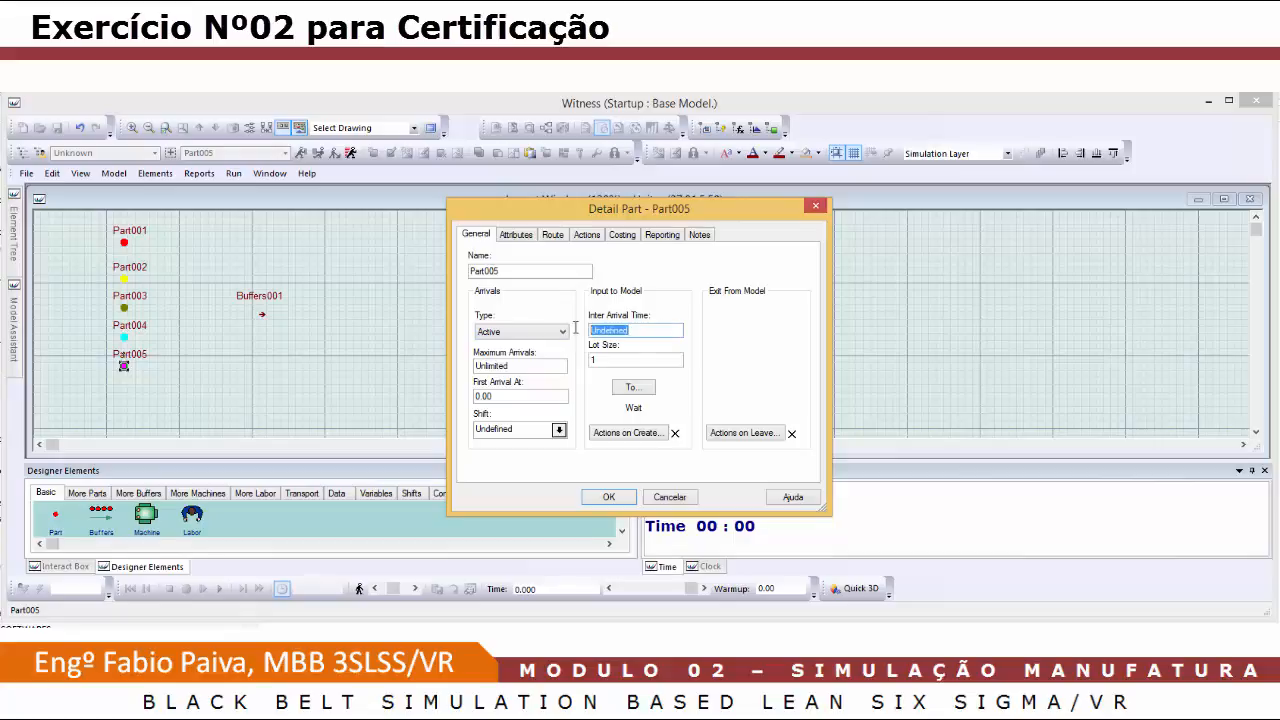
text(30)
click(609, 497)
Define a visual output rule that pushes Part004 to Buffers001
click(130, 325)
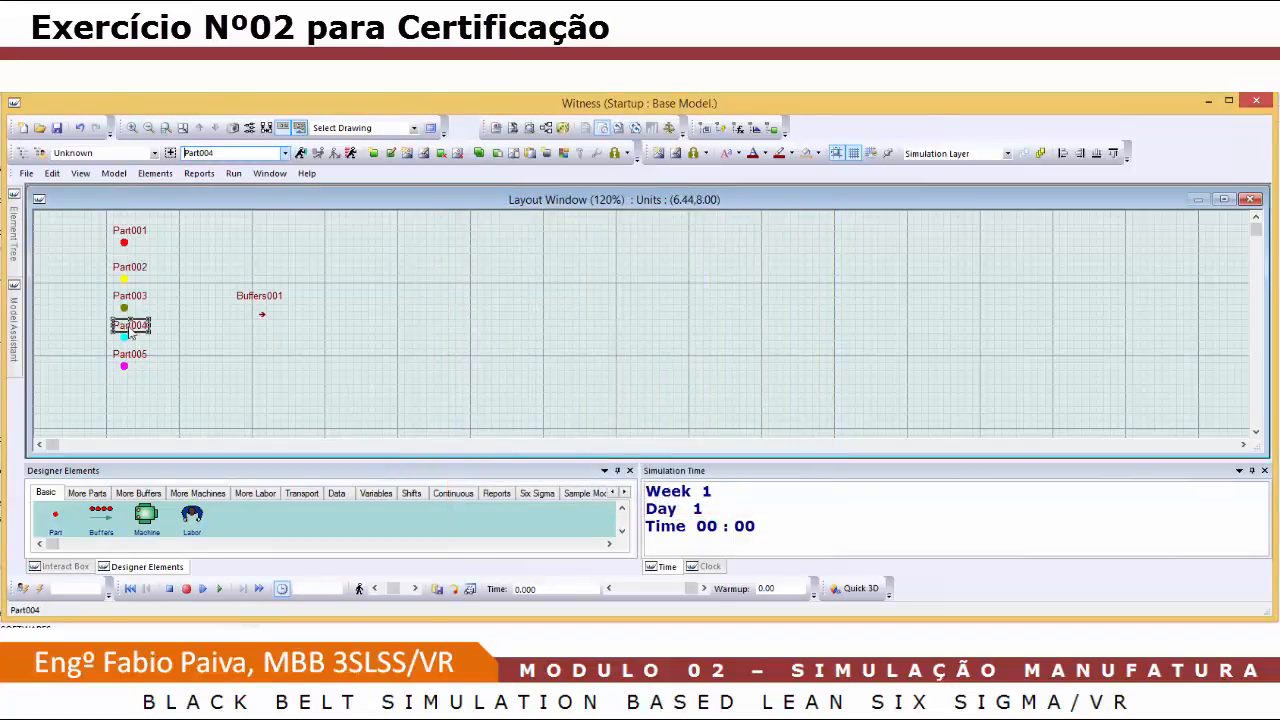
click(300, 152)
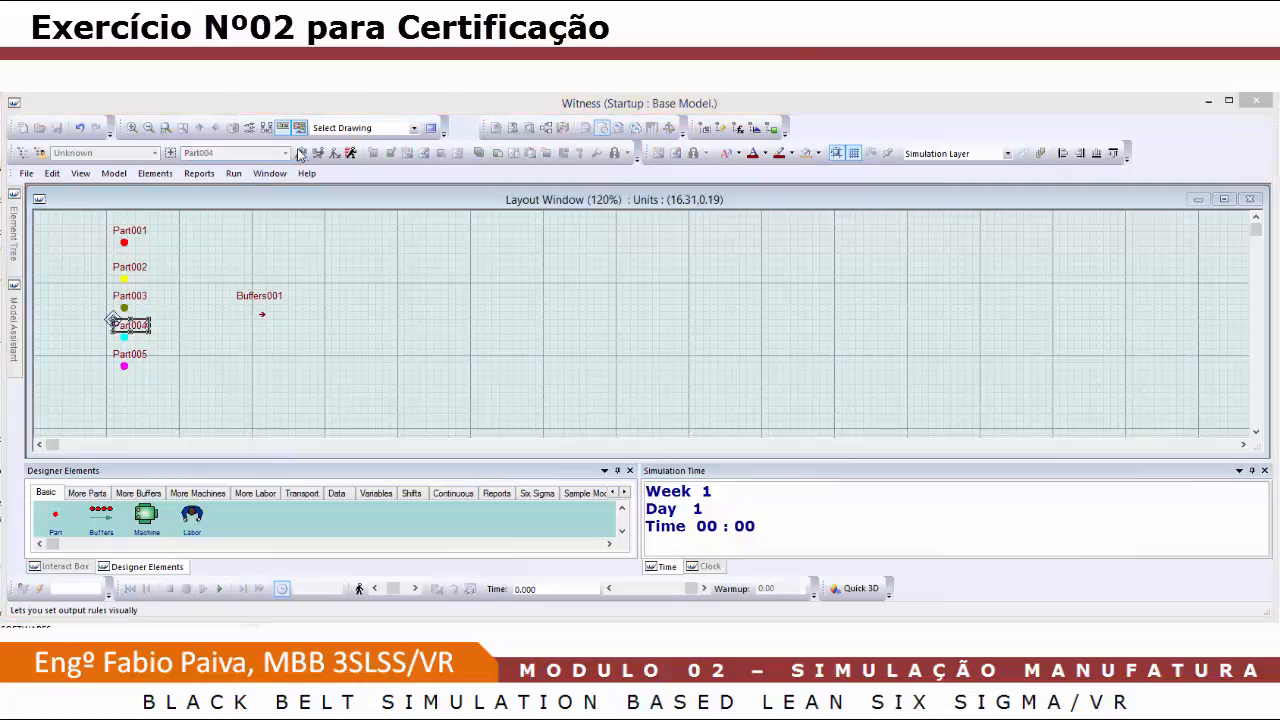
click(260, 307)
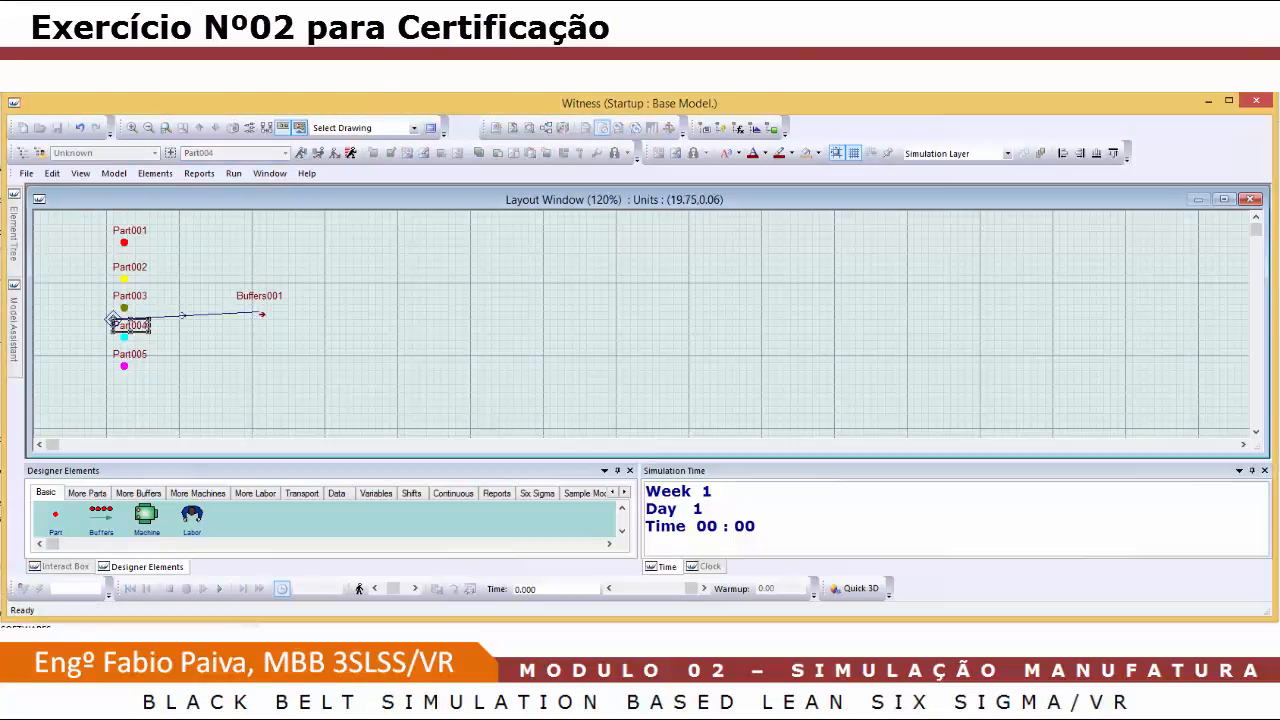
click(1015, 266)
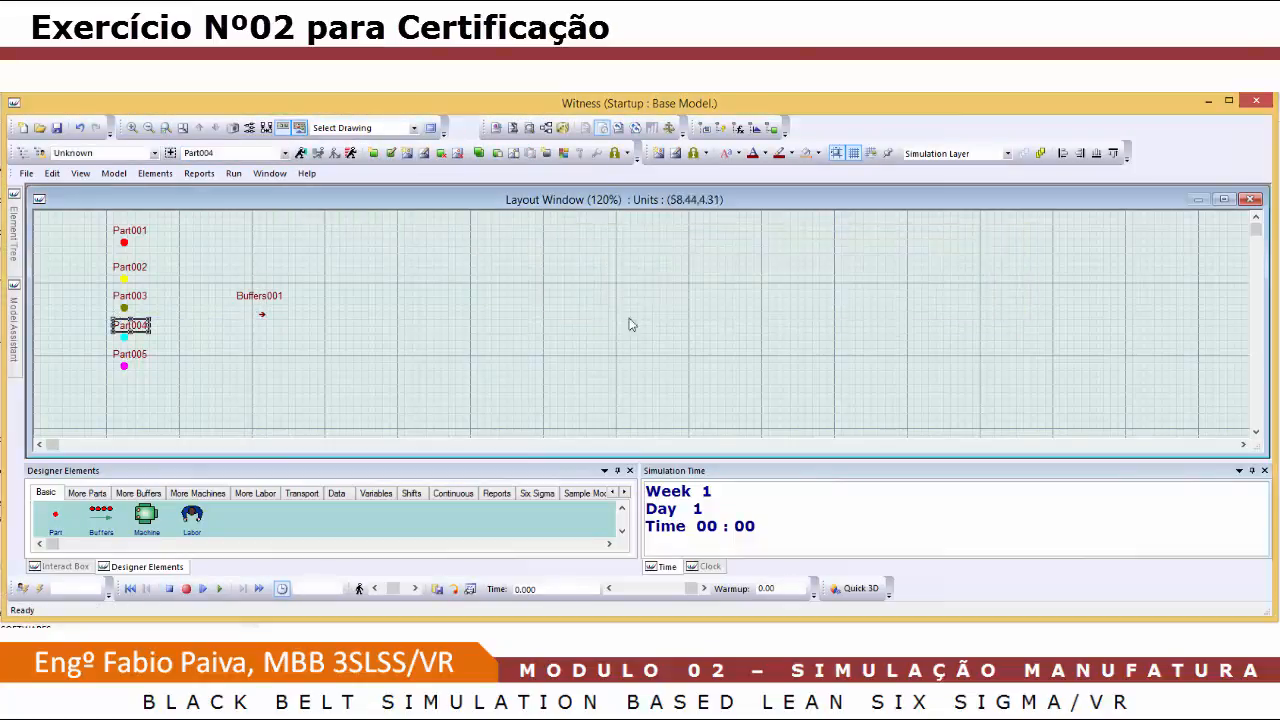
Define a visual output rule that pushes Part005 to Buffers001
click(124, 367)
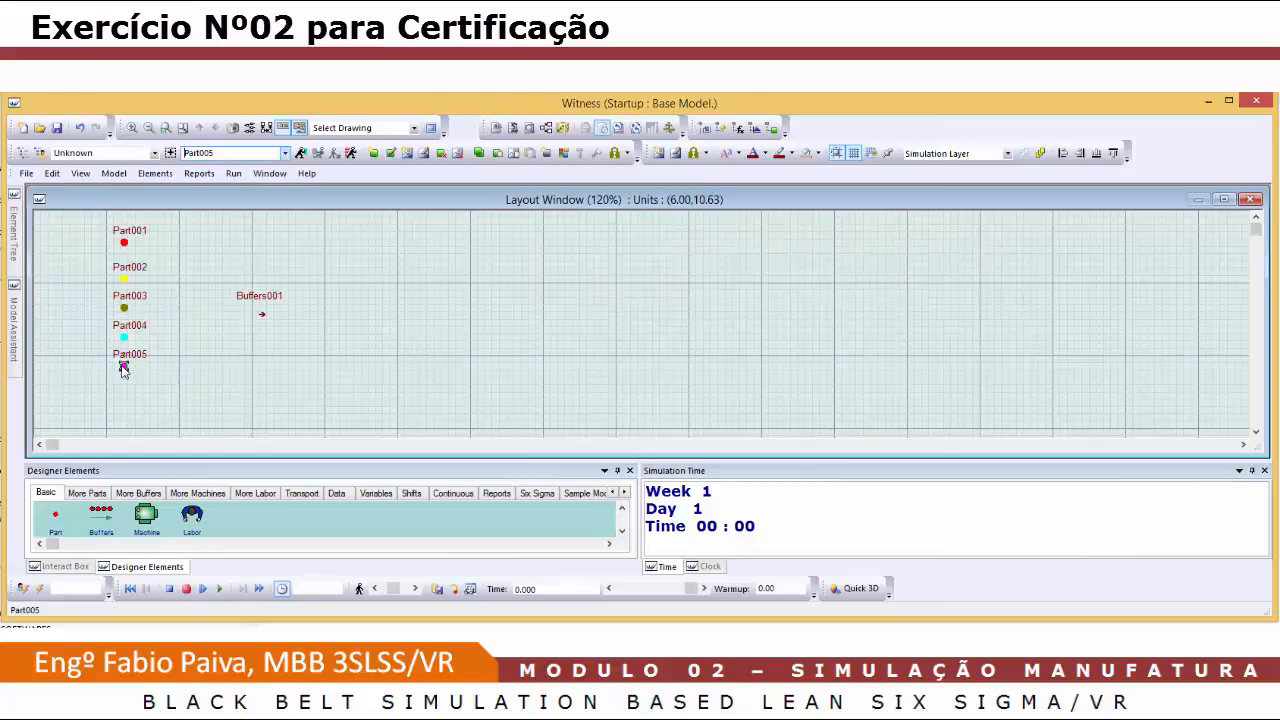
click(300, 152)
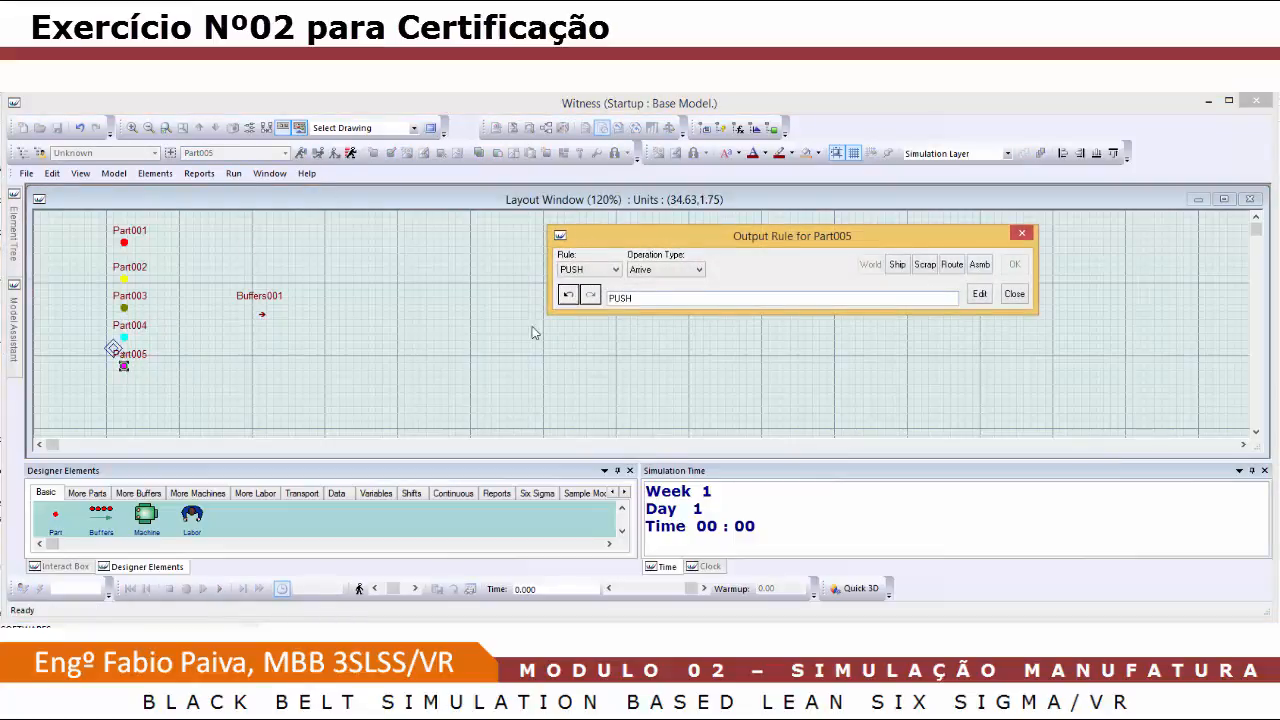
click(268, 299)
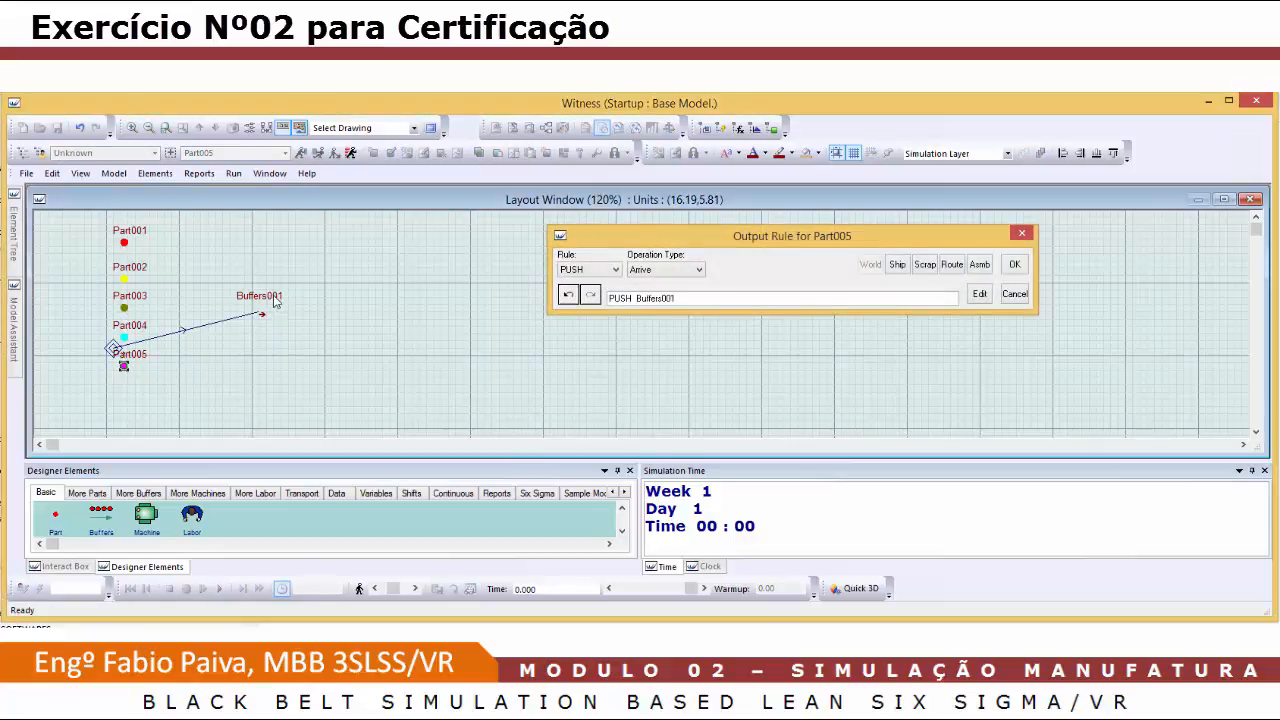
click(1015, 266)
Add two machines, one above the other, to the right of Buffers001, and a labor element beside the upper machine
drag(148, 516, 404, 229)
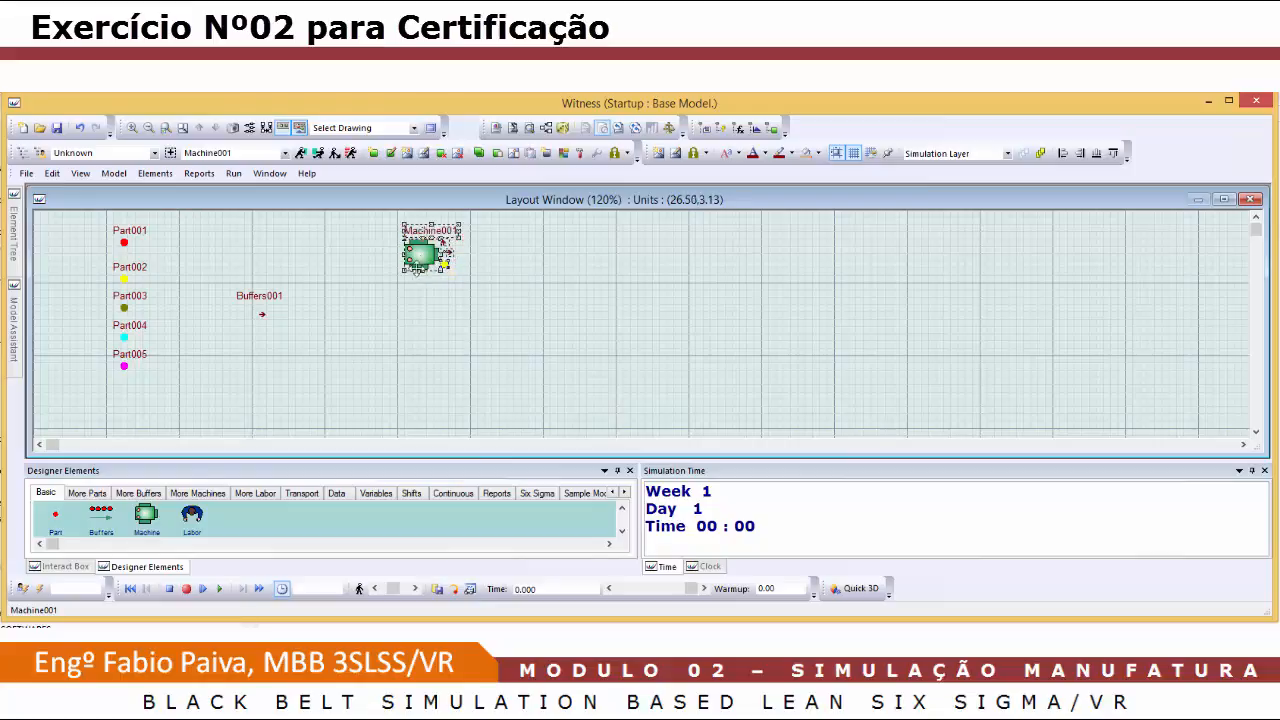
click(423, 322)
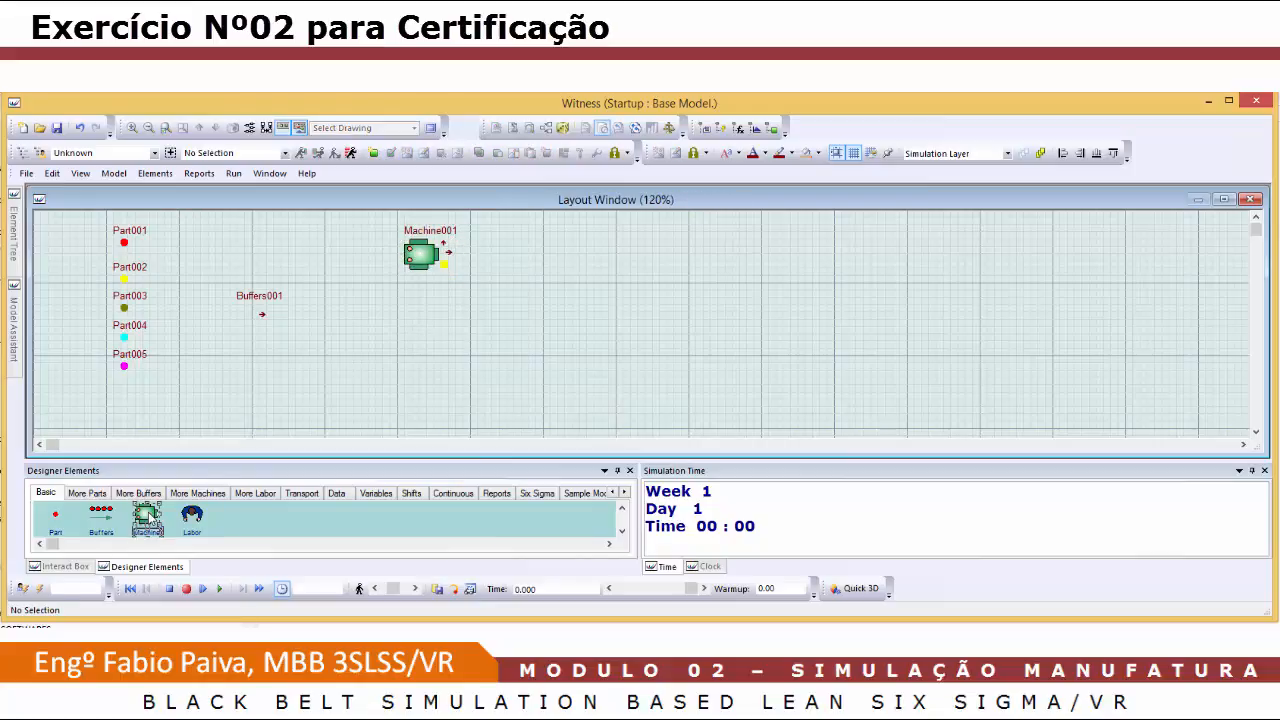
drag(146, 516, 405, 340)
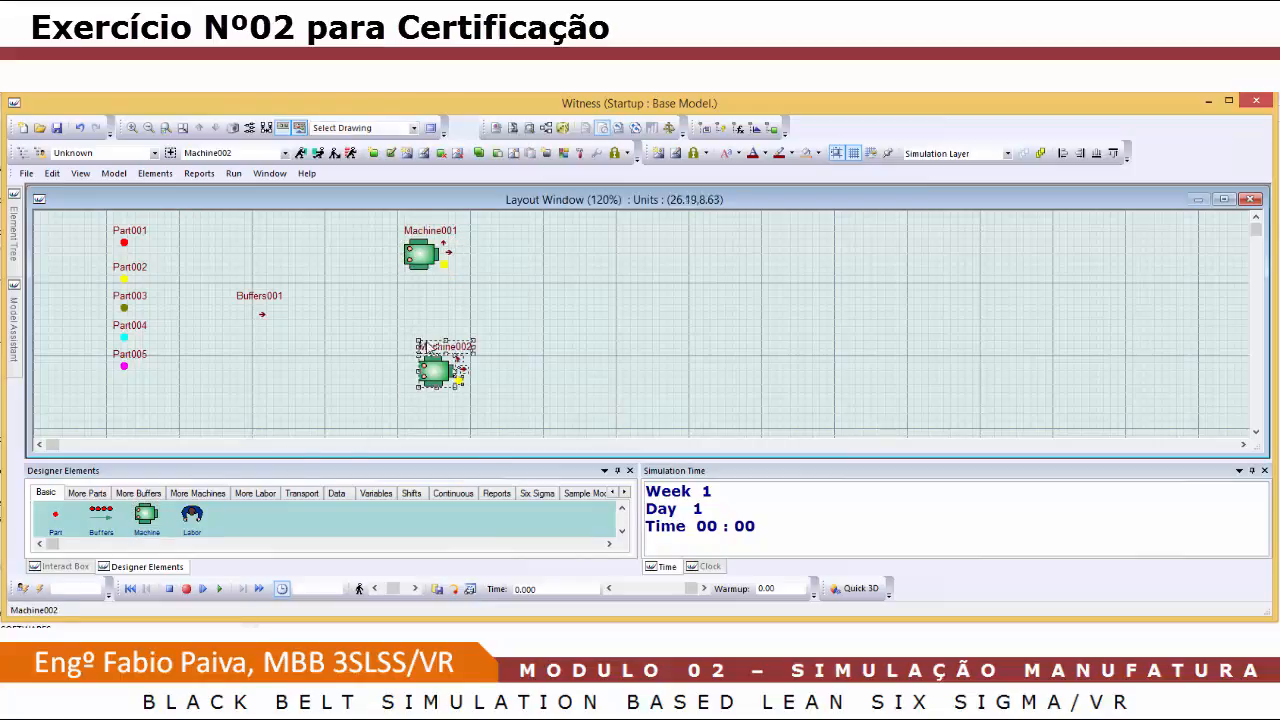
click(345, 388)
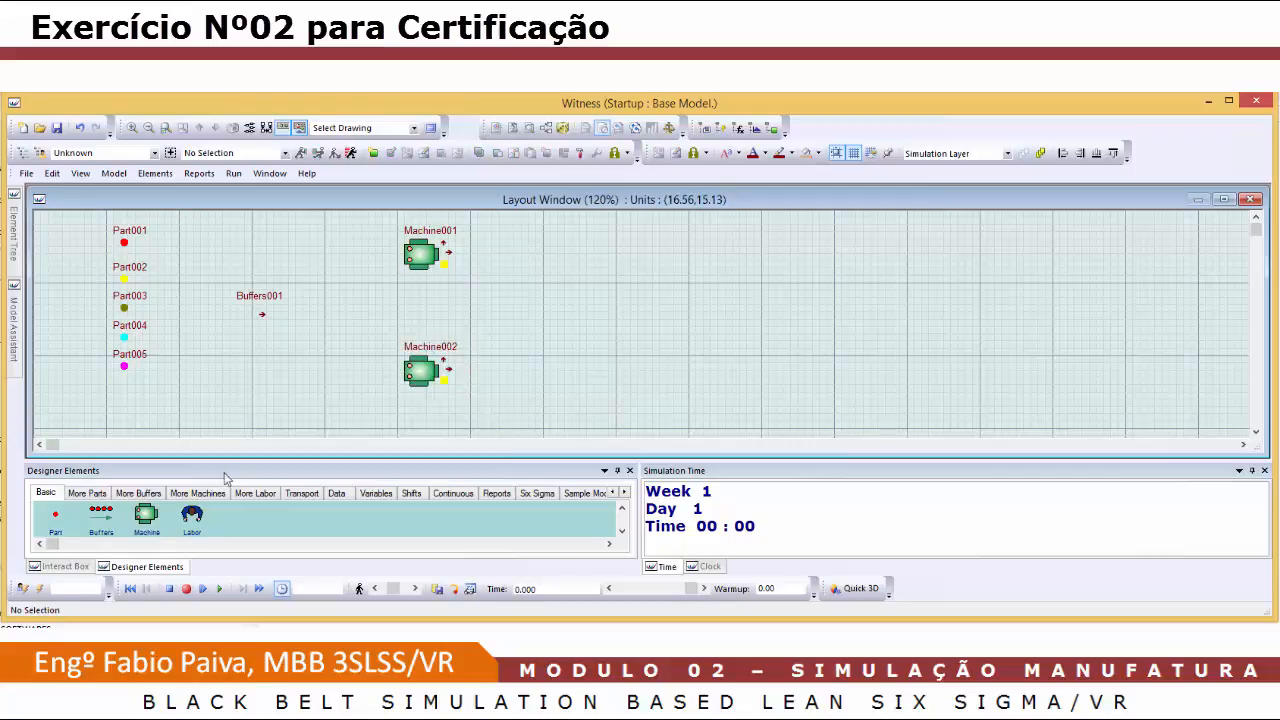
drag(192, 514, 336, 240)
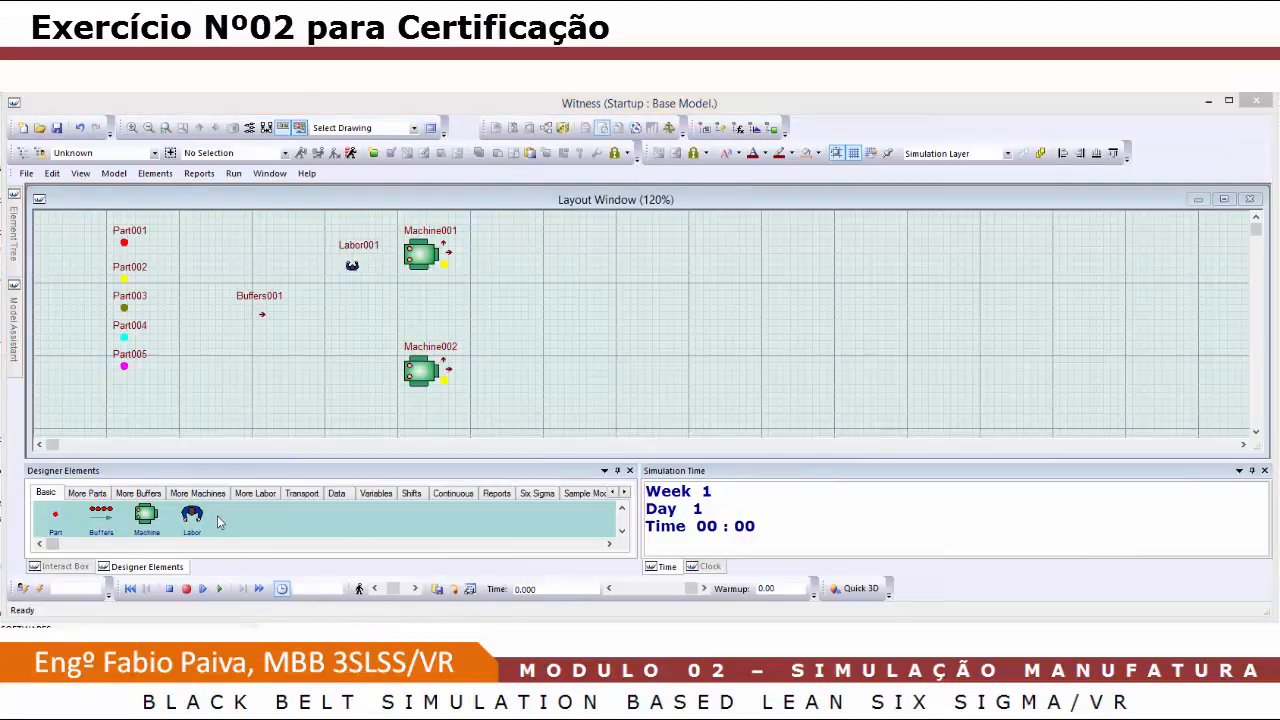
Add a real variable to the right of Machine001, name it CycleTime, and copy its name
click(375, 493)
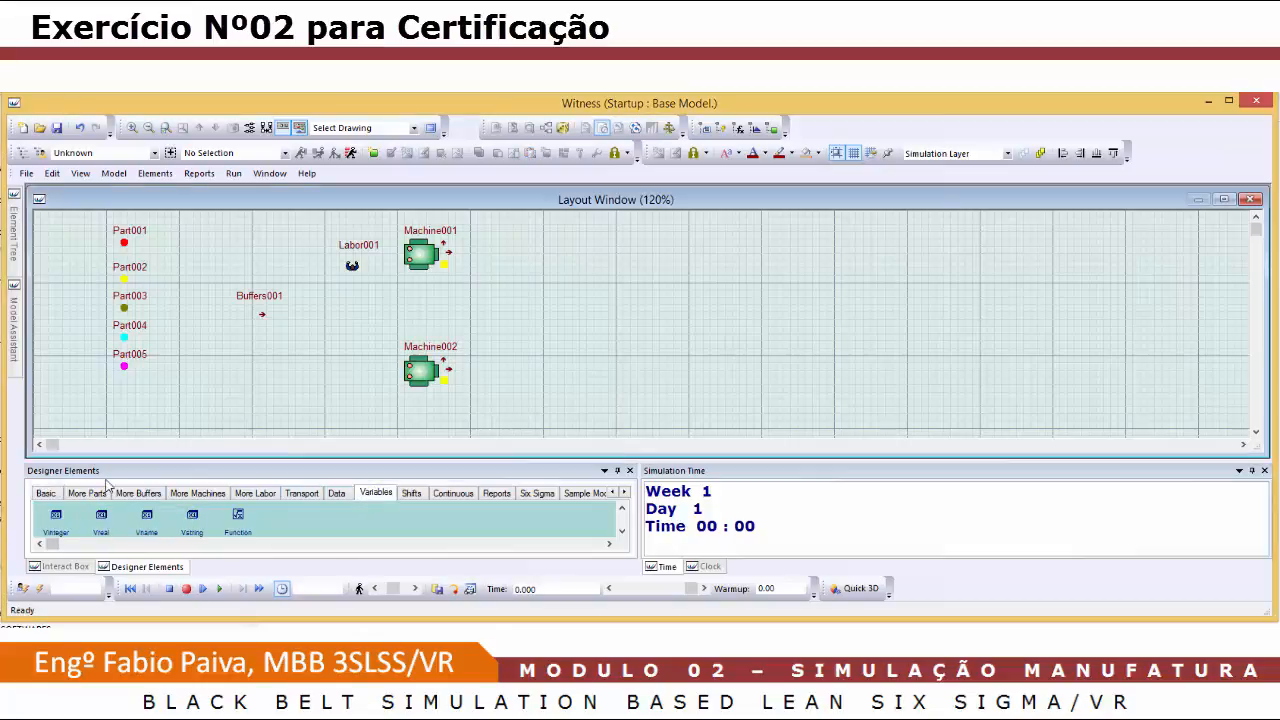
drag(110, 518, 554, 252)
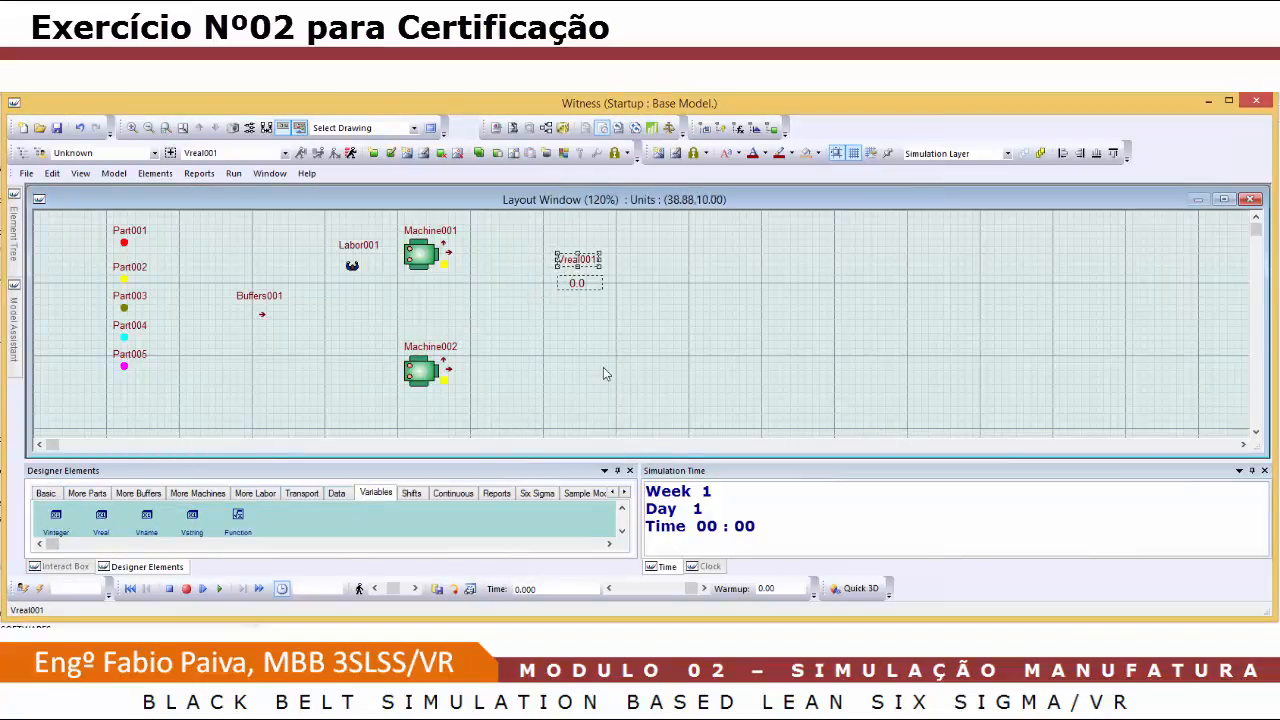
double_click(598, 267)
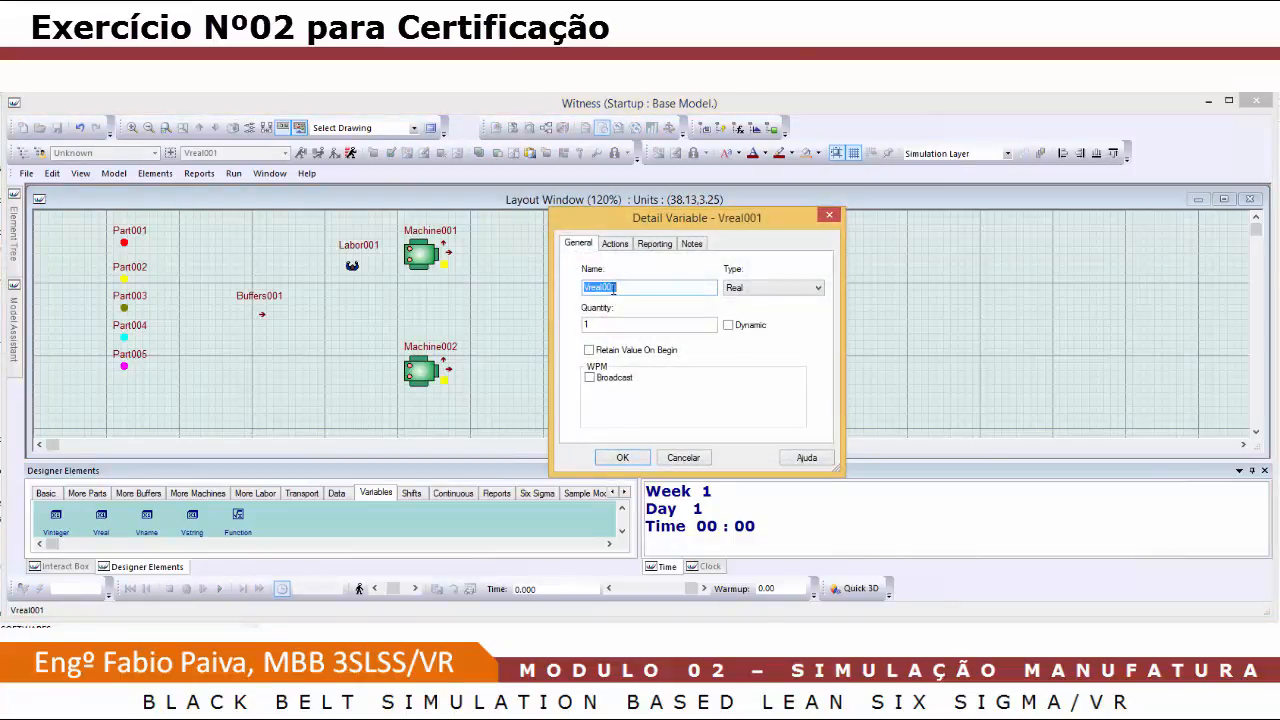
text(CycleTime)
double_click(593, 289)
key(ctrl+c)
click(622, 458)
click(580, 268)
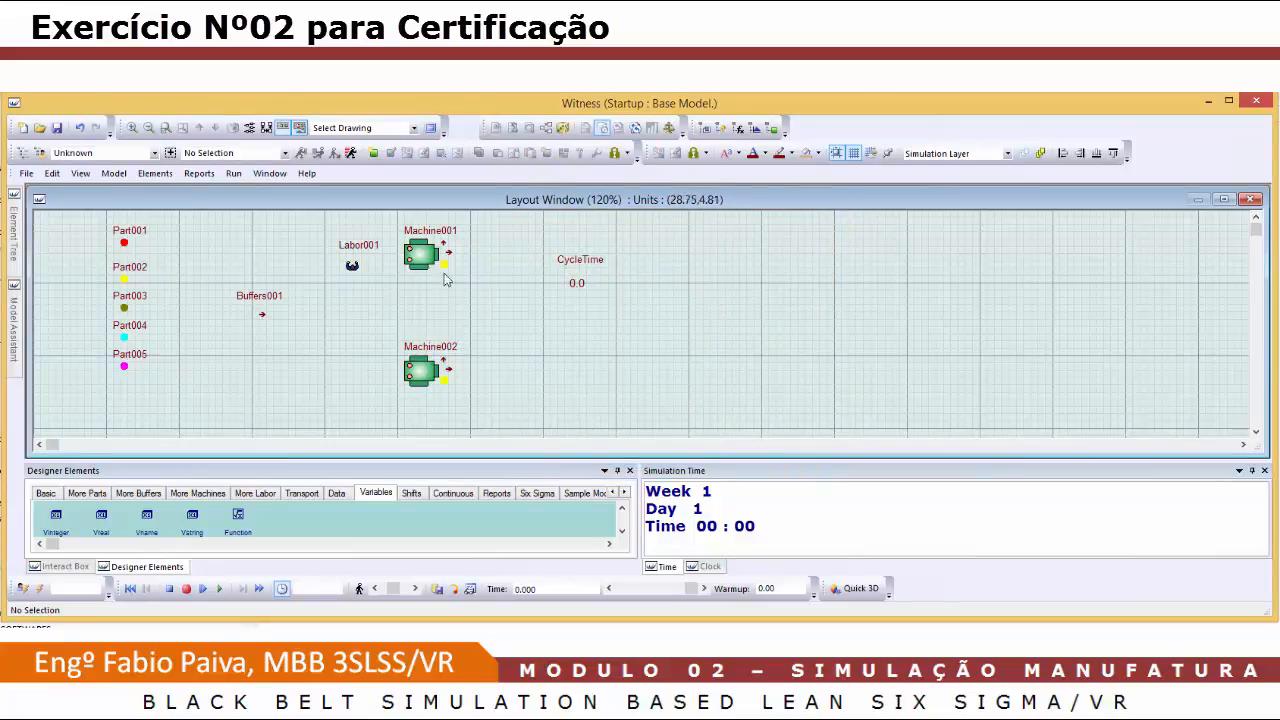
Set Machine001's cycle time to the CycleTime variable
double_click(417, 254)
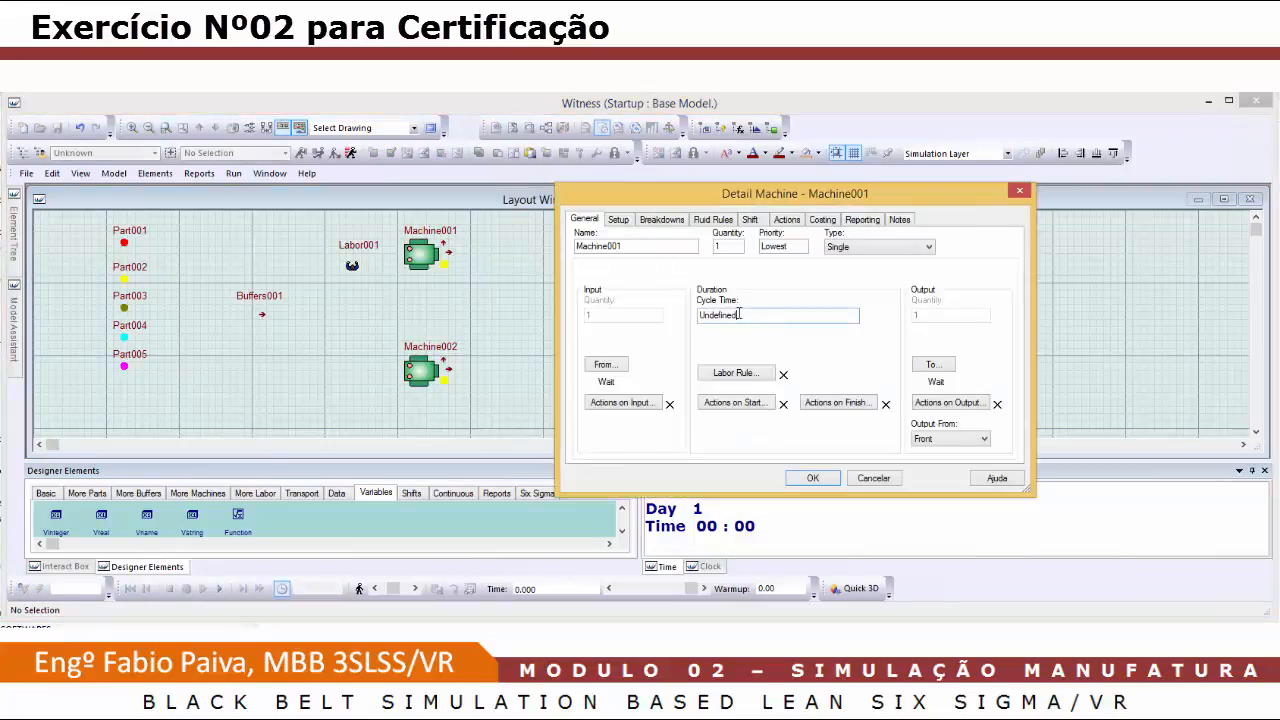
drag(739, 314, 697, 314)
key(ctrl+v)
click(818, 480)
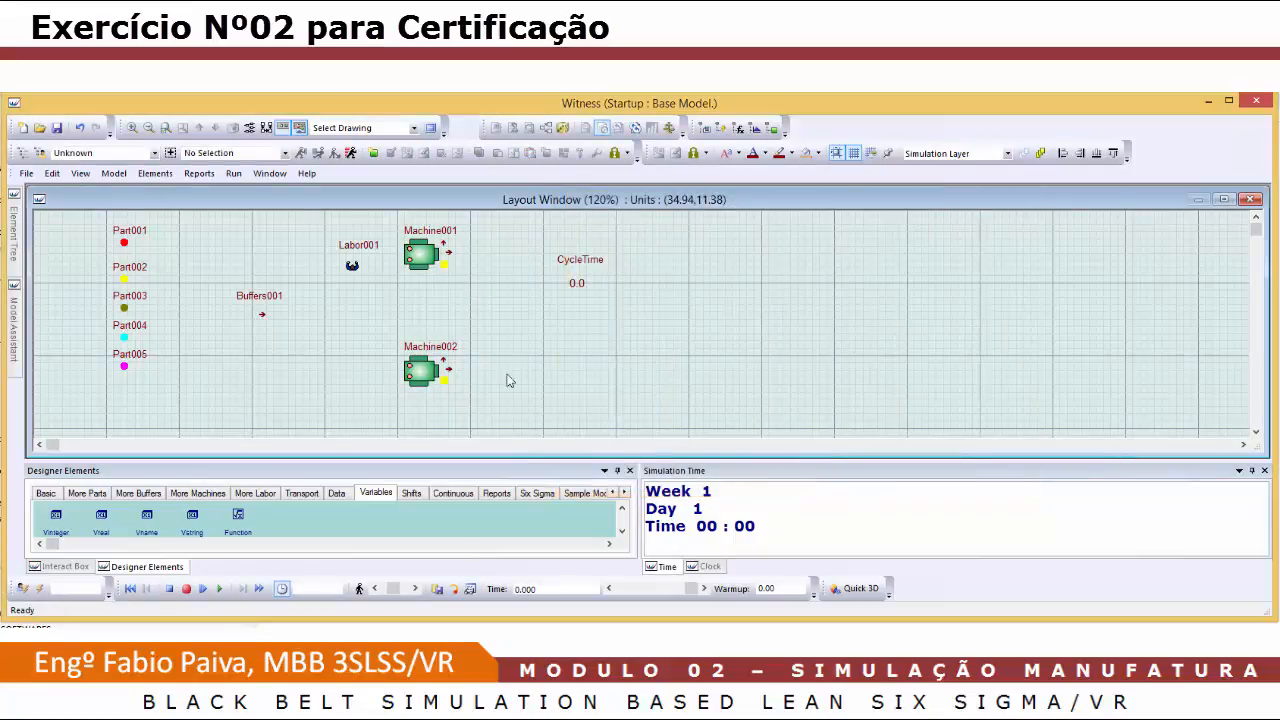
Set Machine002's cycle time to the CycleTime variable
double_click(428, 380)
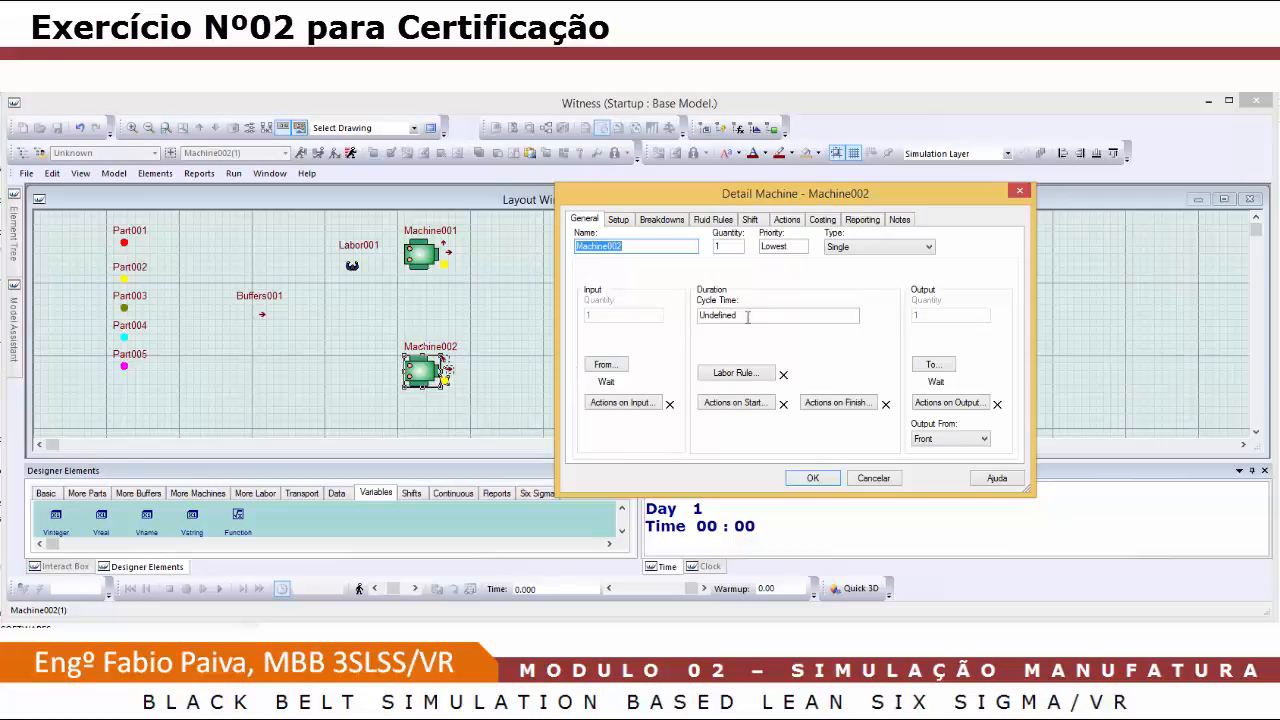
drag(748, 317, 686, 317)
key(ctrl+v)
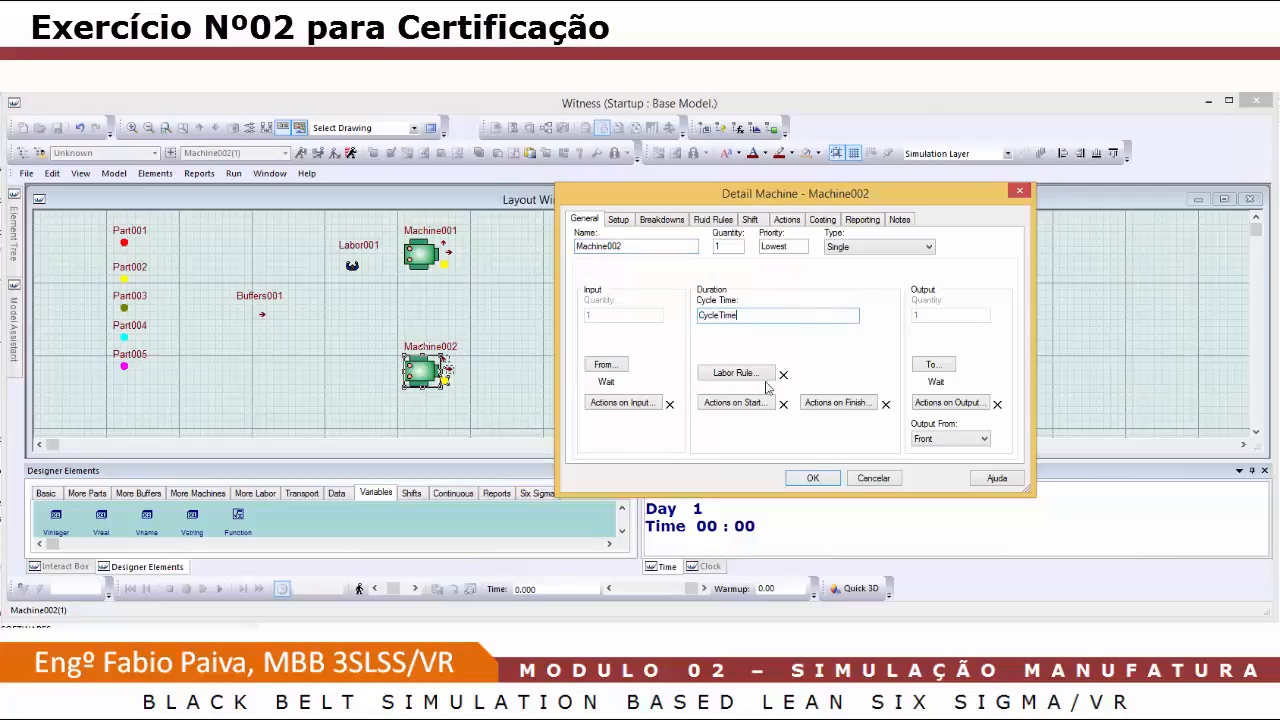
click(807, 478)
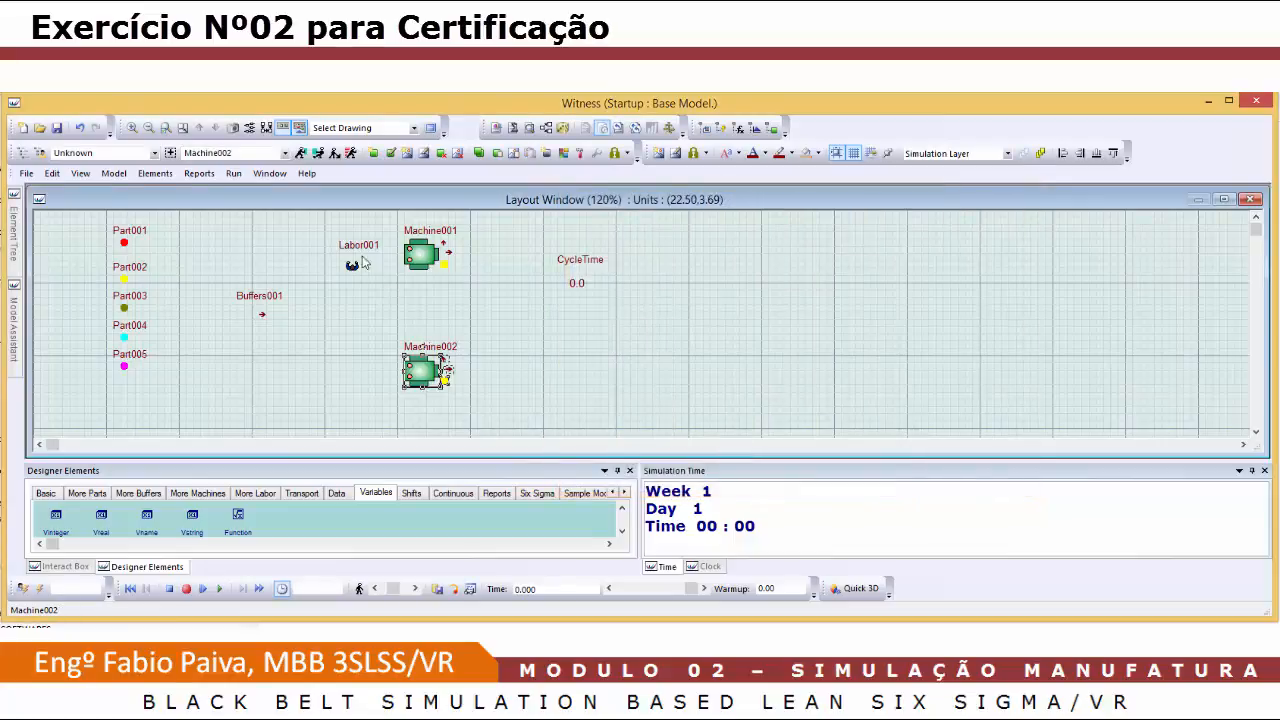
Check the labor element's details and enter Labor001 as the labor rule of Machine001
double_click(366, 251)
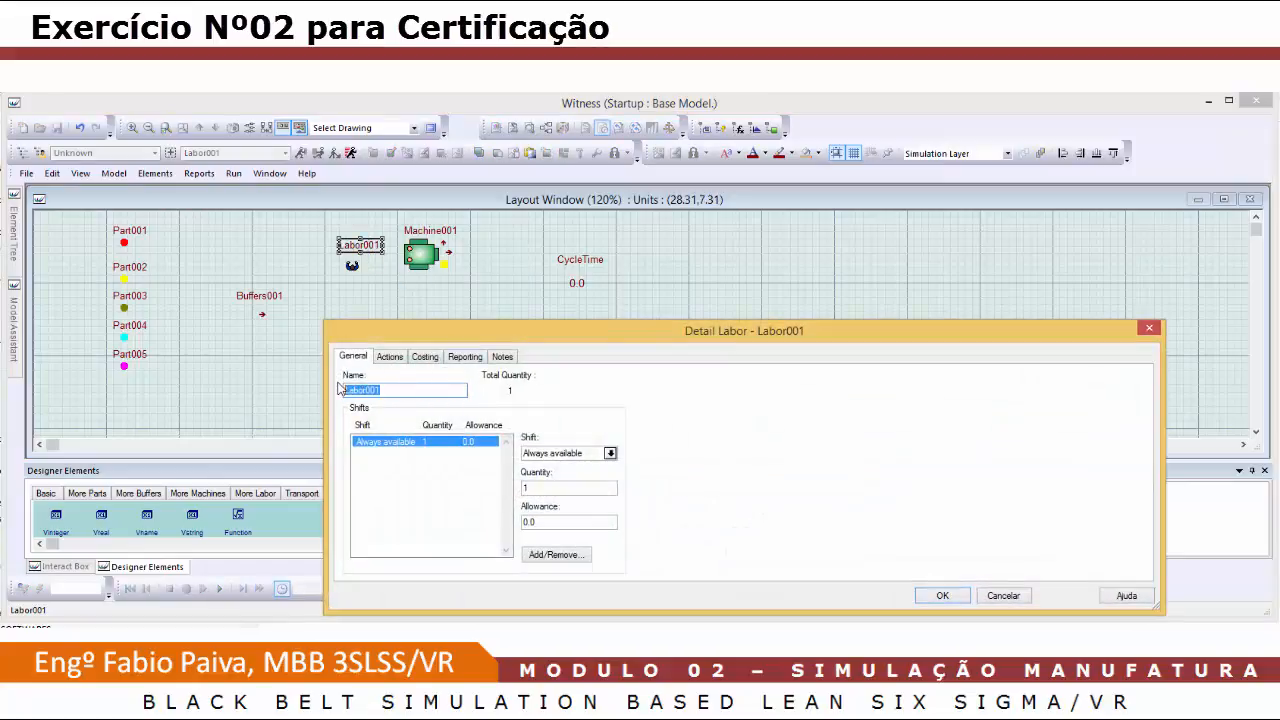
click(940, 595)
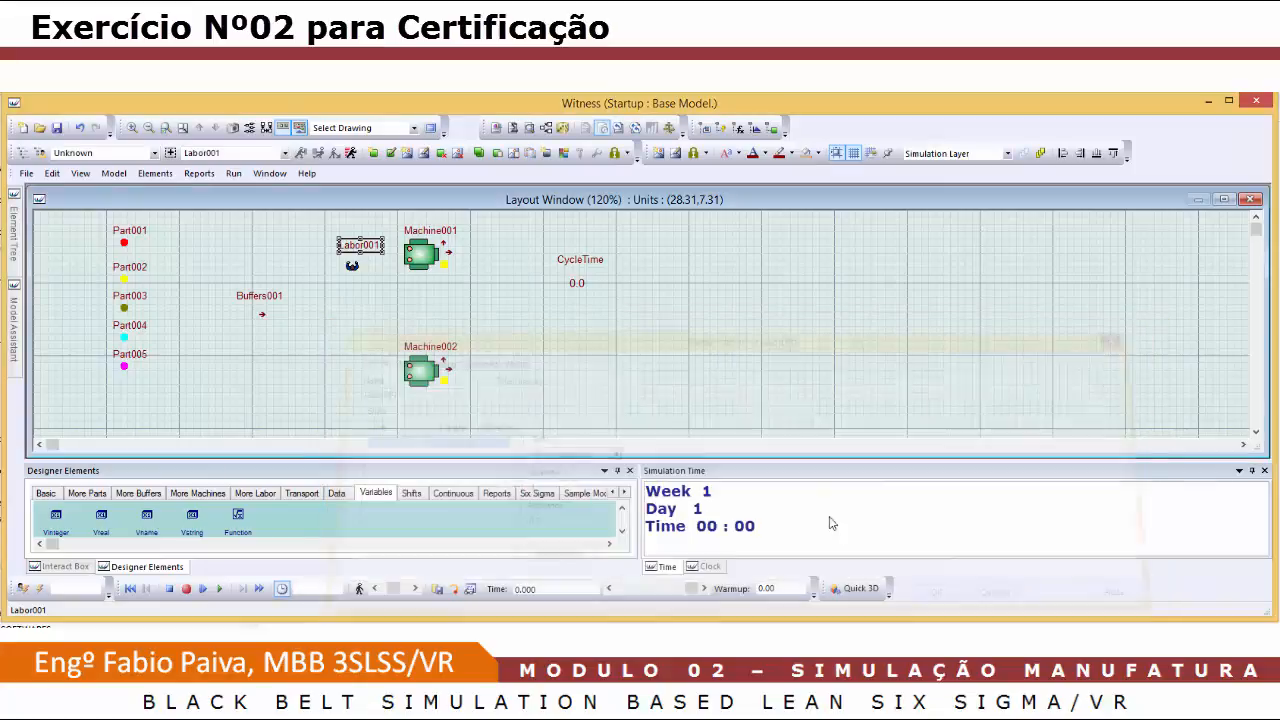
click(428, 256)
double_click(431, 259)
click(733, 373)
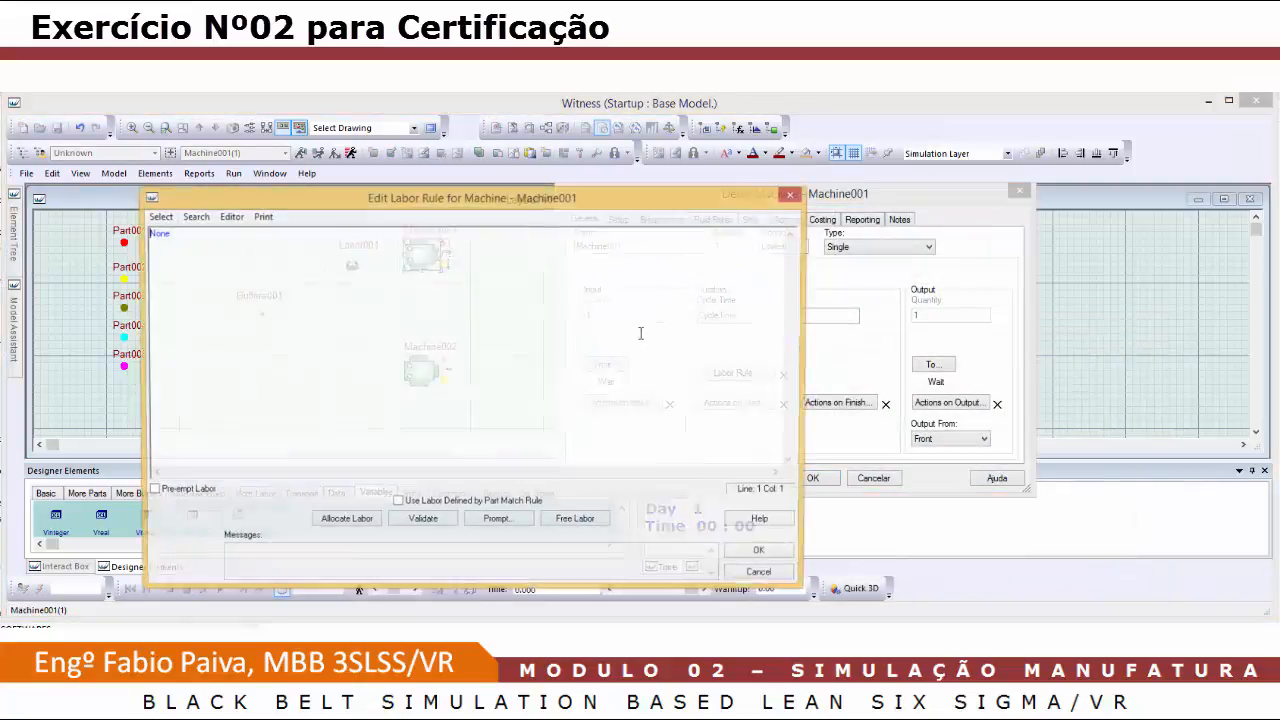
double_click(145, 232)
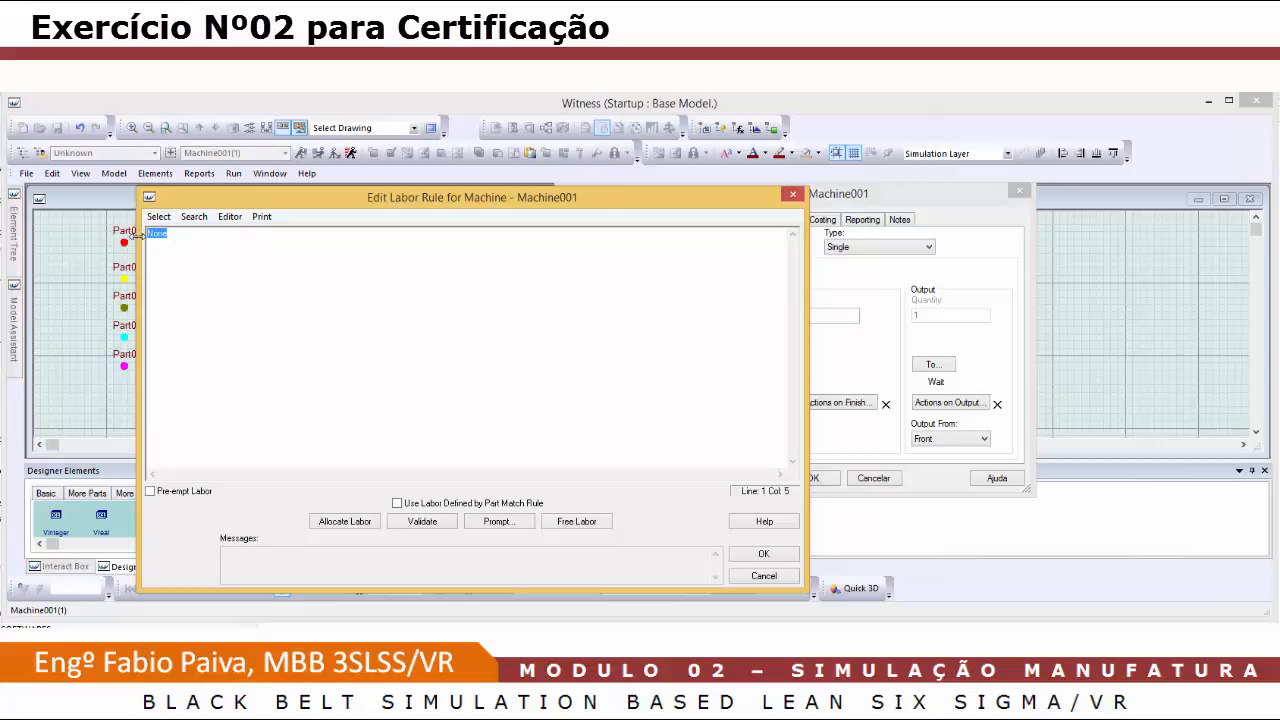
text(Labor001)
click(765, 554)
click(812, 478)
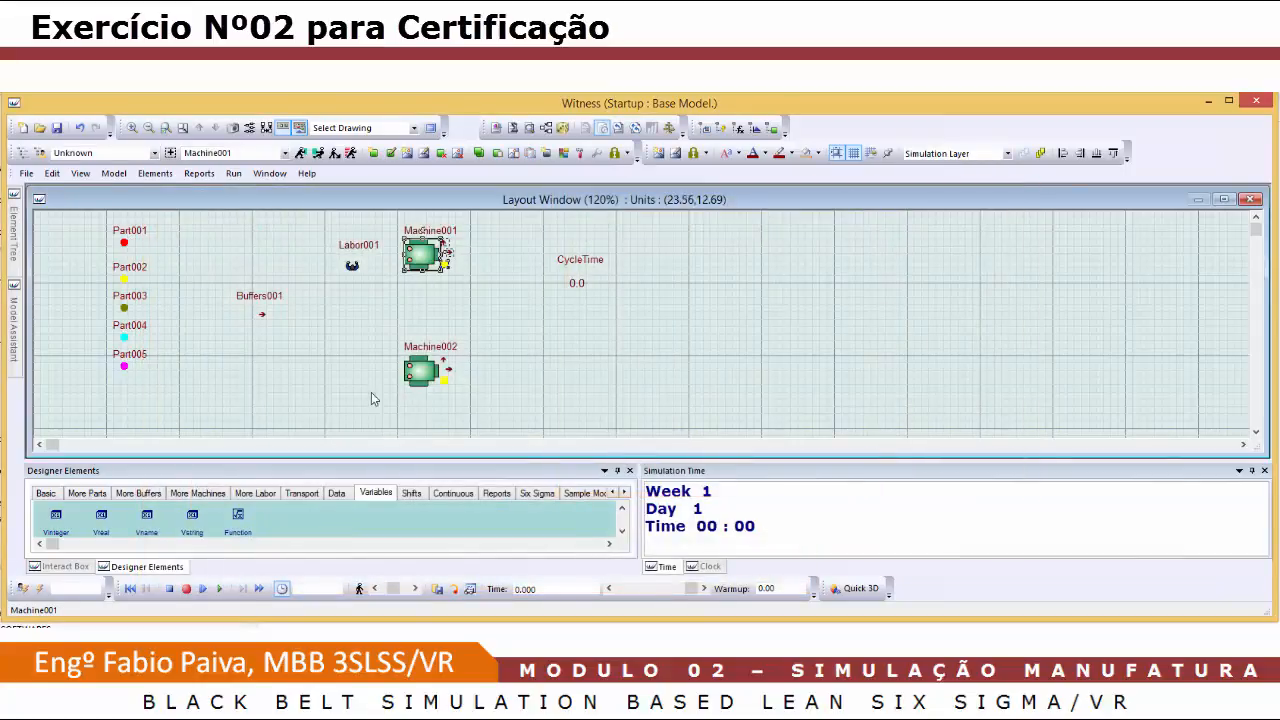
Replace None with Labor001 in Machine002's labor rule
double_click(425, 373)
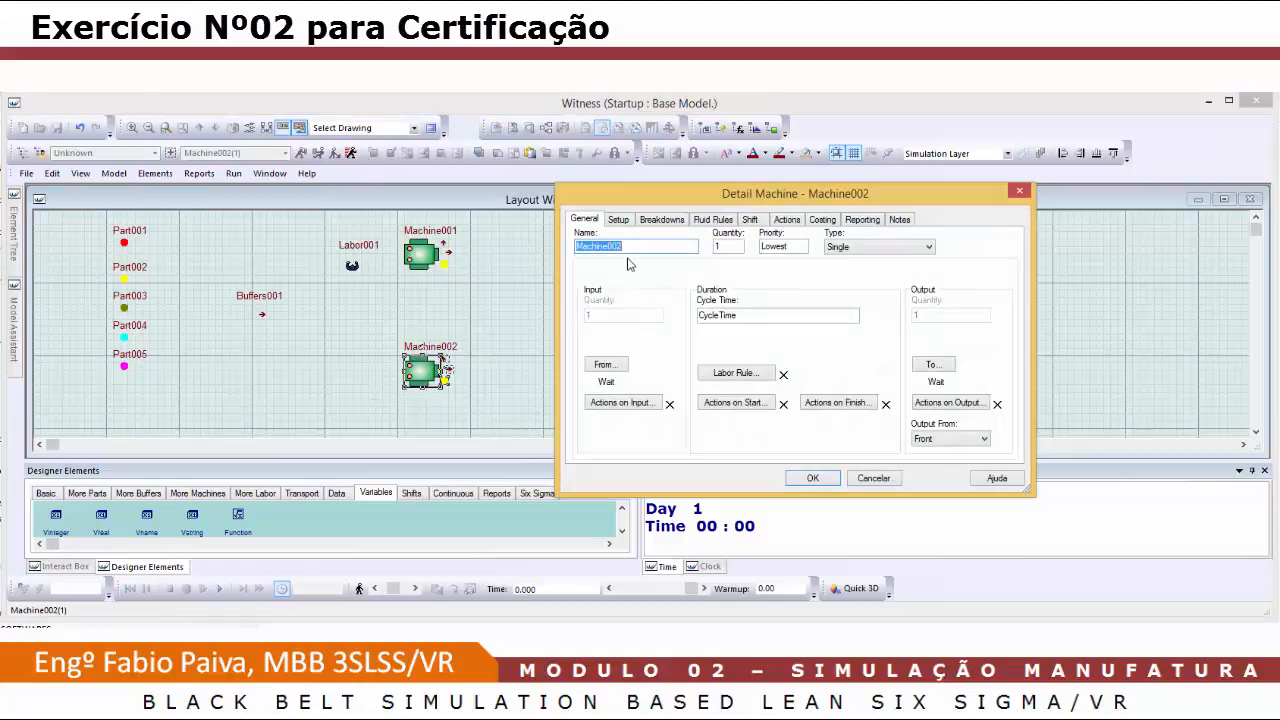
click(735, 373)
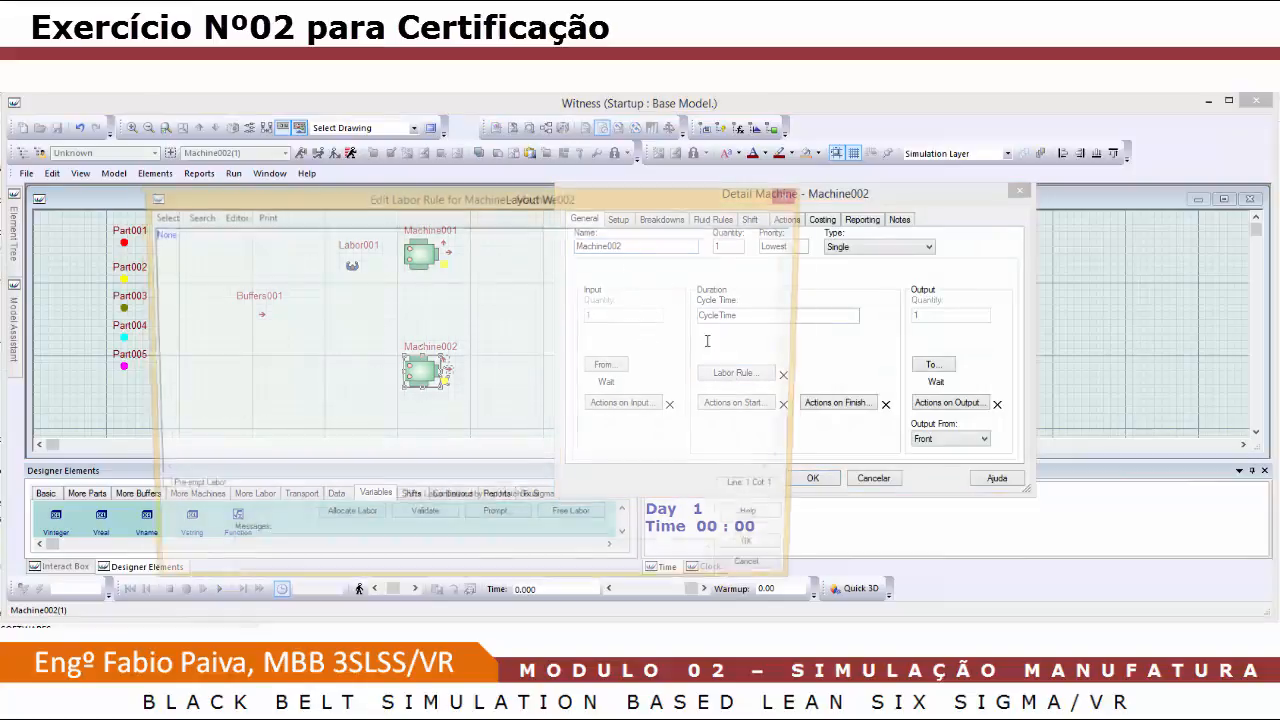
click(145, 233)
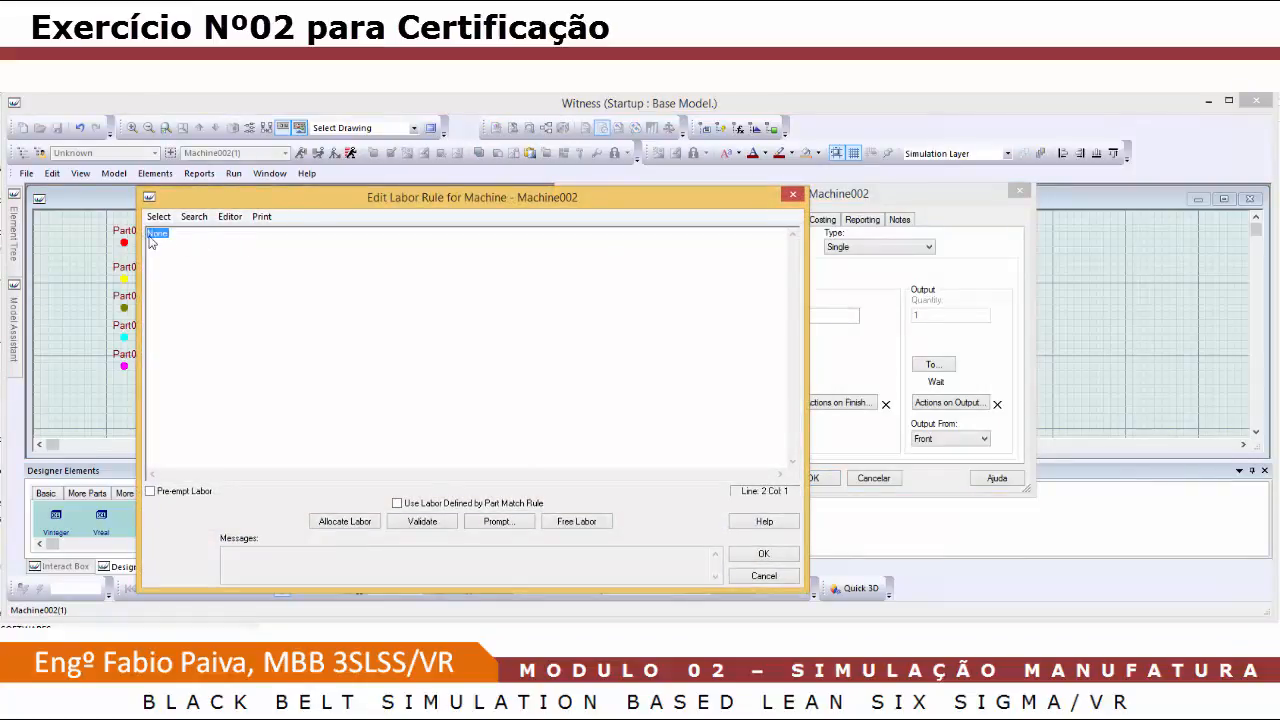
text(Labor001)
click(763, 556)
click(810, 479)
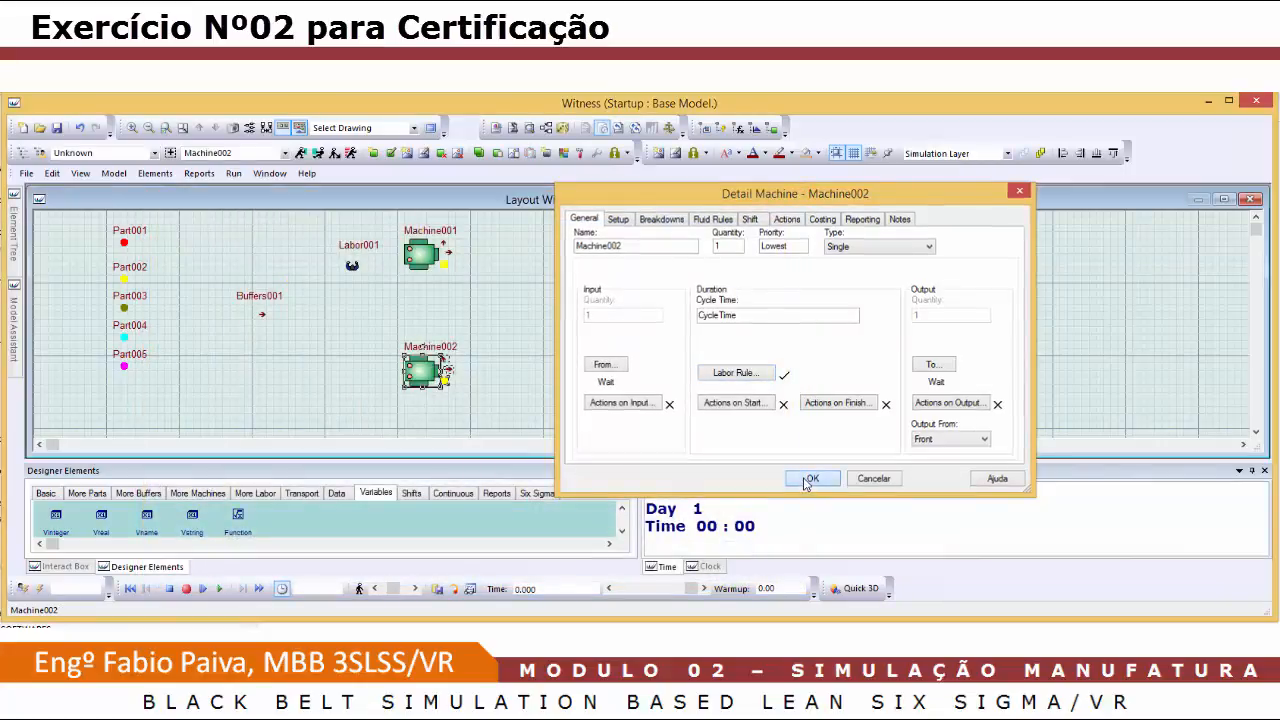
Add IF/ELSEIF input actions to Machine001 setting CycleTime to Normal (5,1), (10,2), (15,3), (20,4) and (25,5) for Part001 through Part005
double_click(420, 260)
click(612, 400)
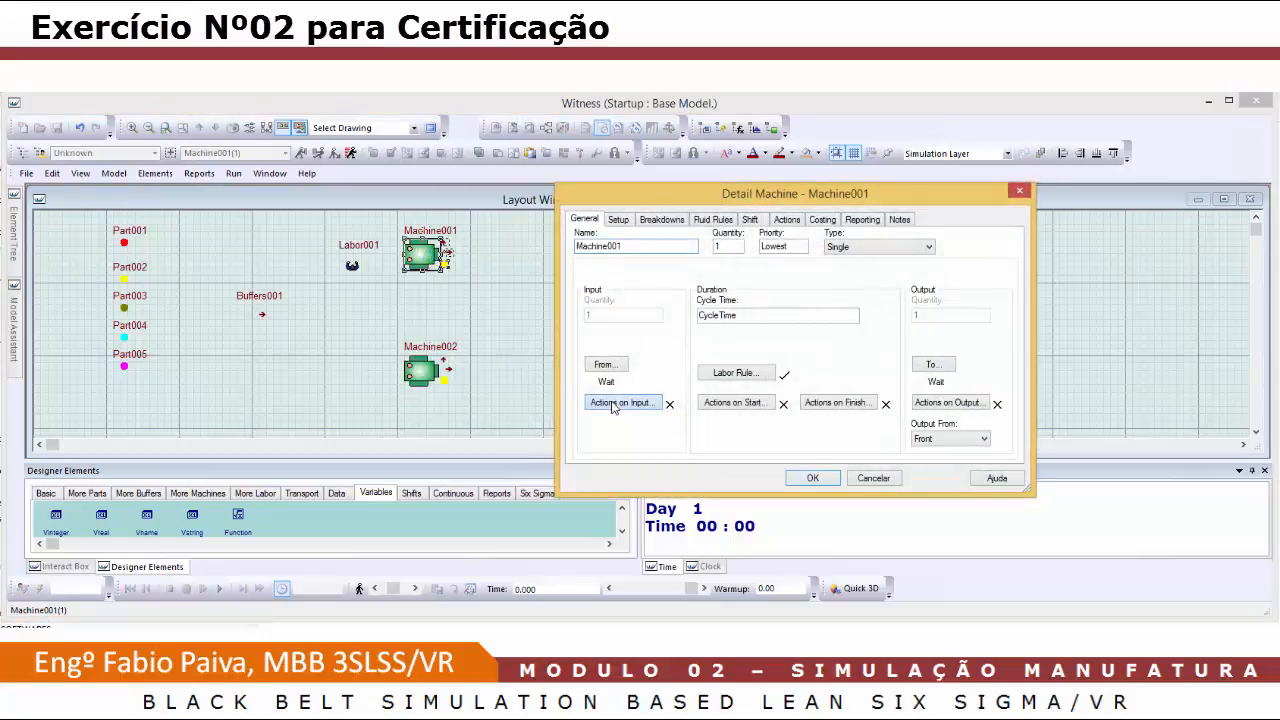
text(IF TYPE = Part001   CycleTime = Normal (5,1) ELSEIF TYPE = Part002   CycleTime = Normal (10,2) ELSEIF TYPE = Part003   CycleTime = Normal (15,3) ELSEIF TYPE = Part004   CycleTime = Normal (20,4) ELSEIF TYPE = Part005   CycleTime = Normal (25,5) ENDIF)
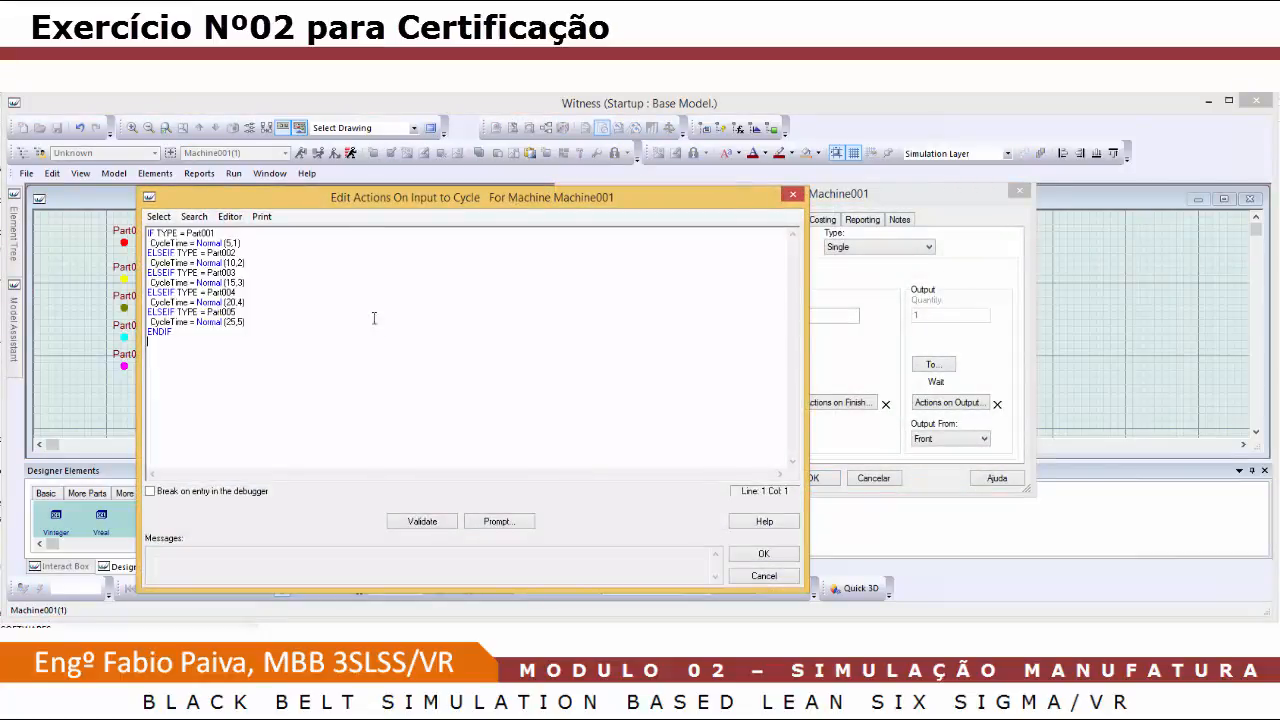
click(760, 555)
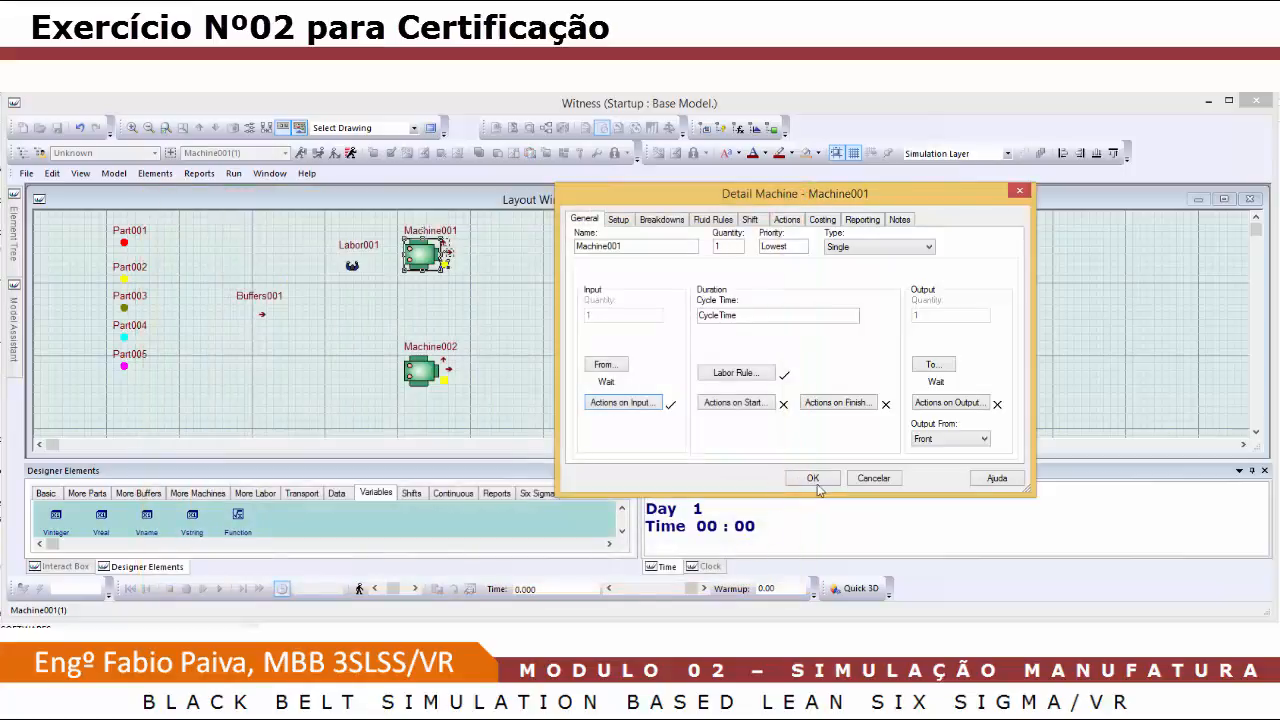
click(817, 478)
Give Machine002 input actions setting CycleTime by part type, from Normal (5,1) for Part001 to Normal (25,5) for Part005
double_click(422, 372)
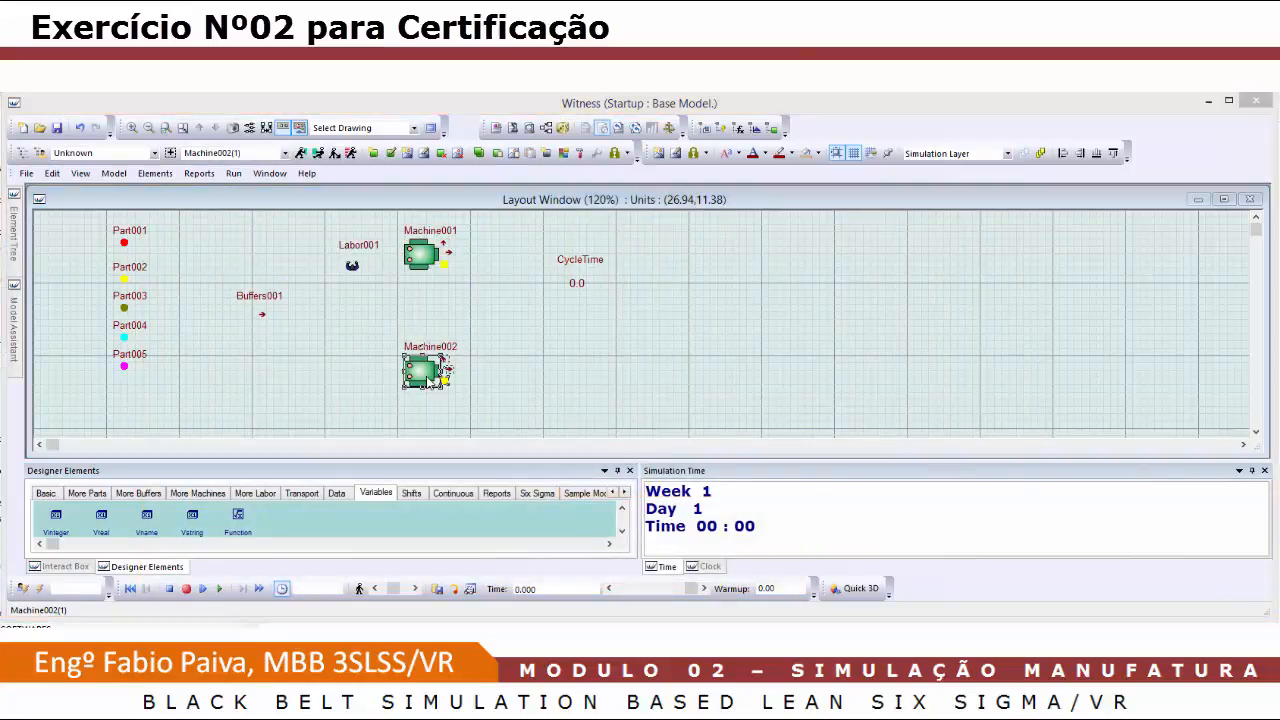
click(600, 403)
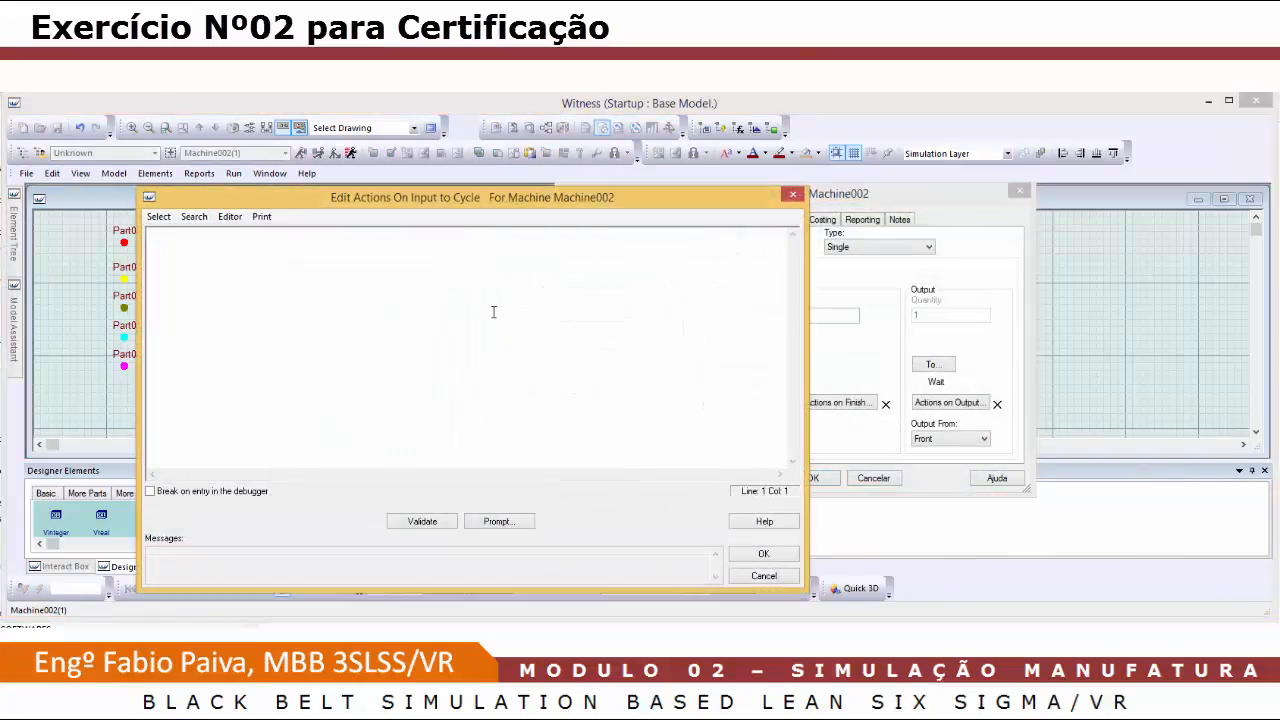
text(IF TYPE = Part001  CycleTime = Normal (5,1) ELSEIF TYPE = Part002  CycleTime = Normal (10,2) ELSEIF TYPE = Part003  CycleTime = Normal (15,3) ELSEIF TYPE = Part004  CycleTime = Normal (20,4) ELSEIF TYPE = Part005  CycleTime = Normal (25,5) ENDIF)
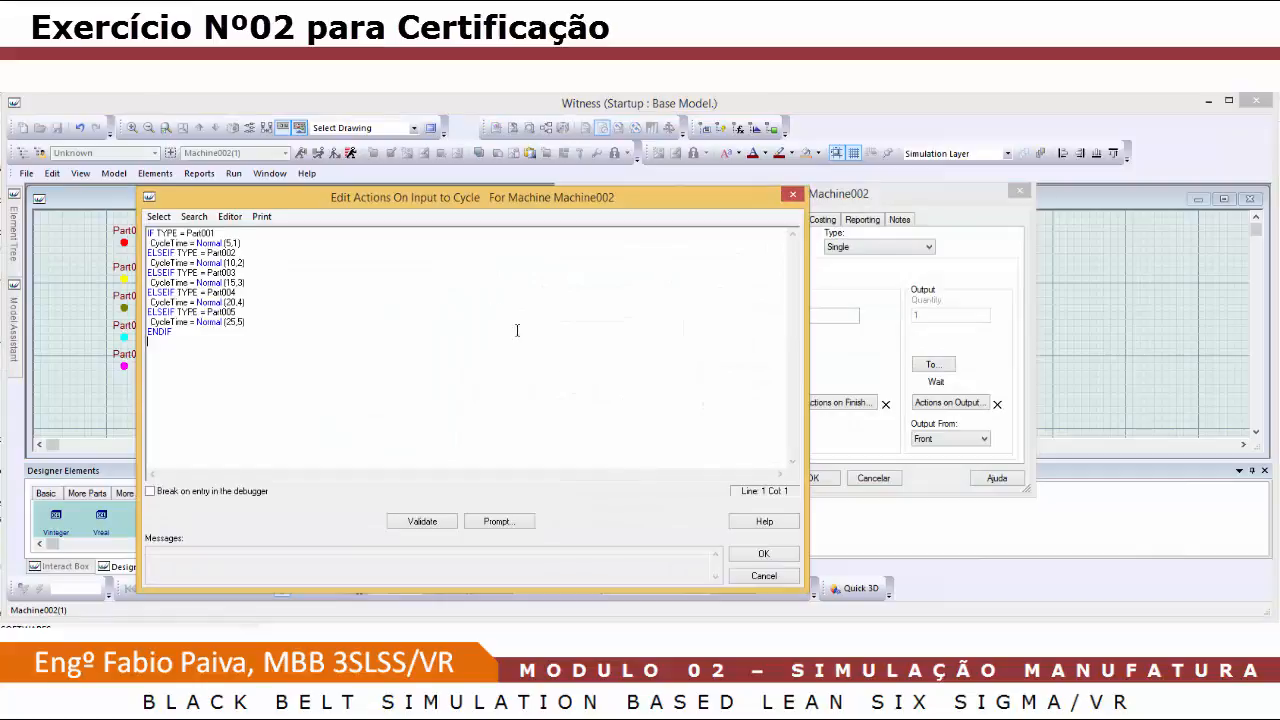
click(760, 555)
click(813, 479)
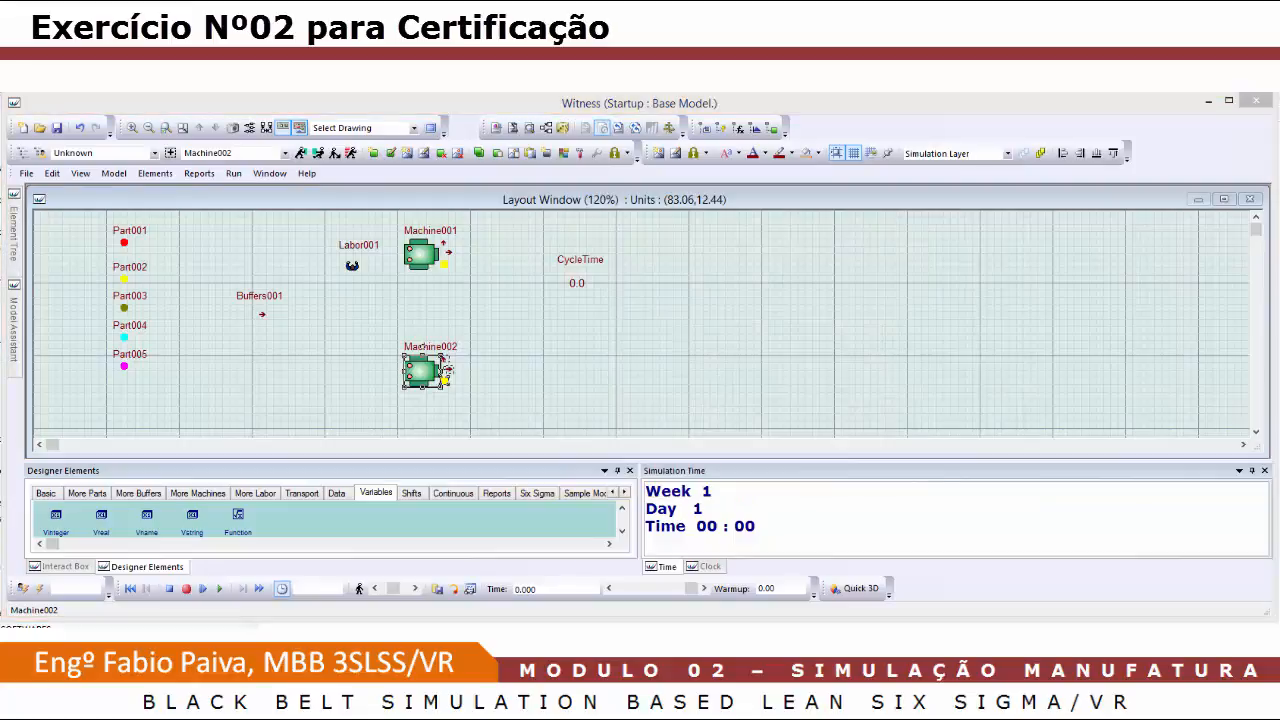
Add a second buffer to the layout and place it below and to the right of Machine002
click(45, 493)
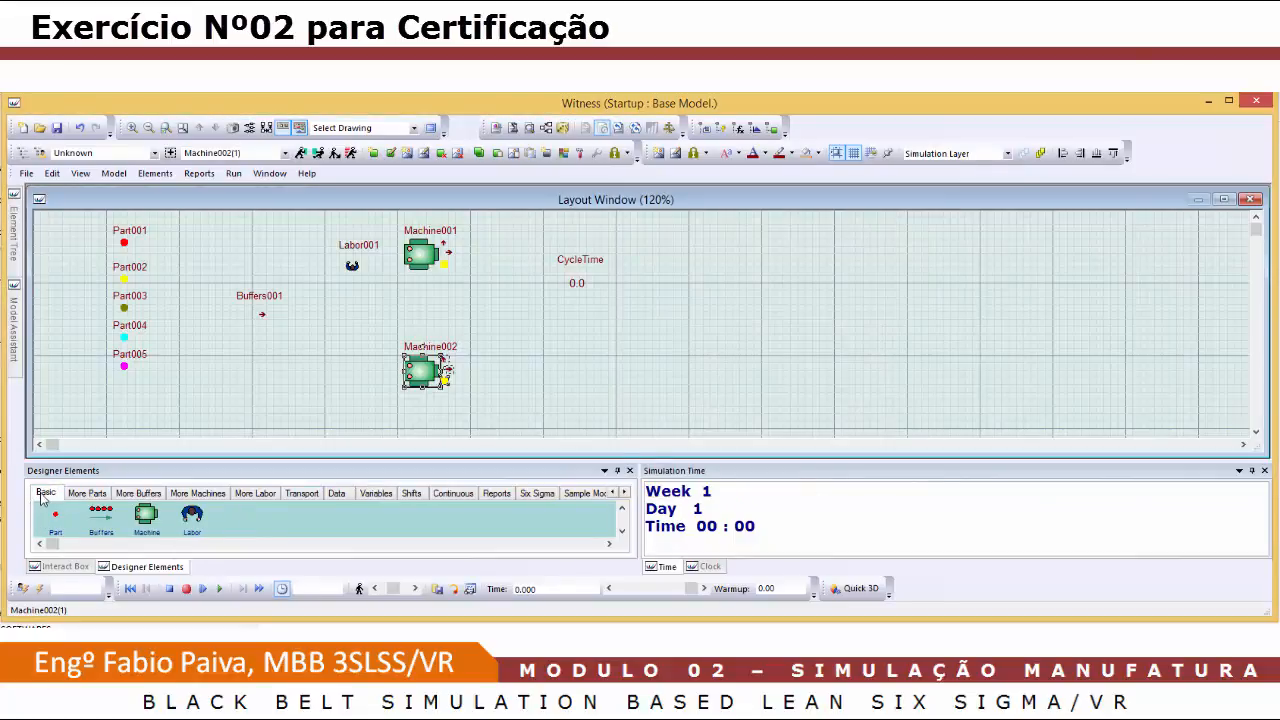
click(104, 516)
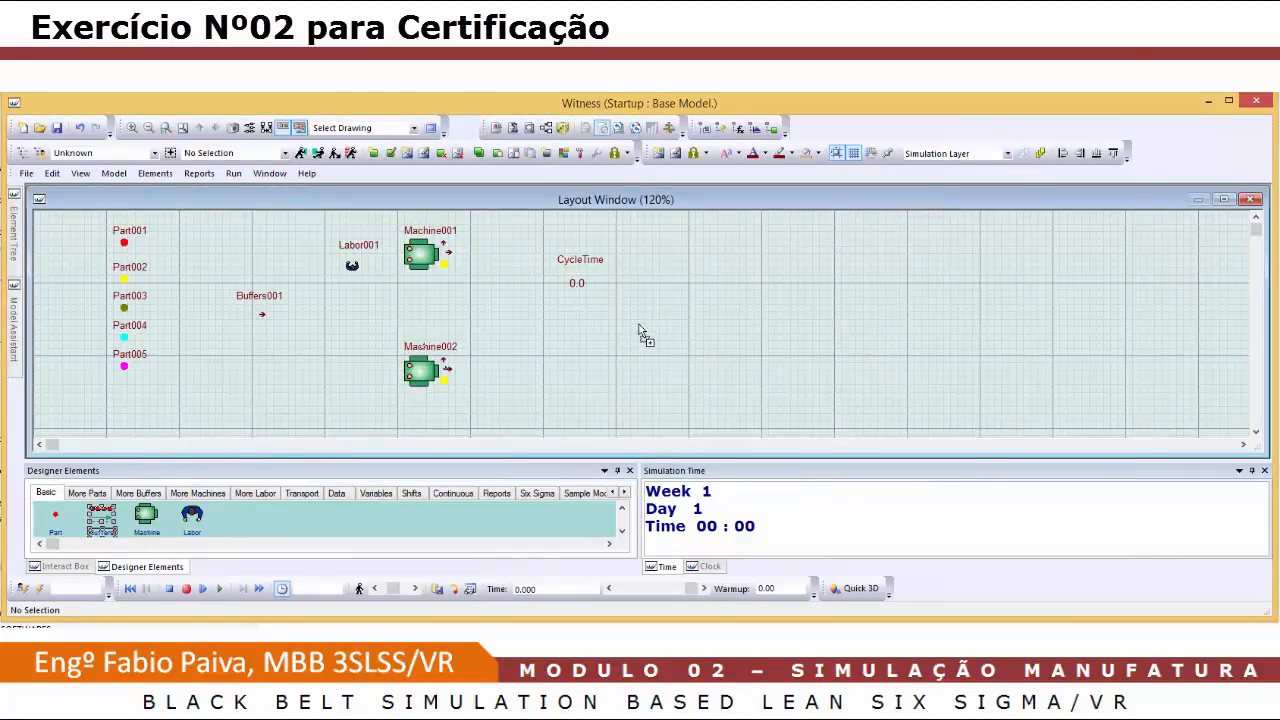
click(639, 327)
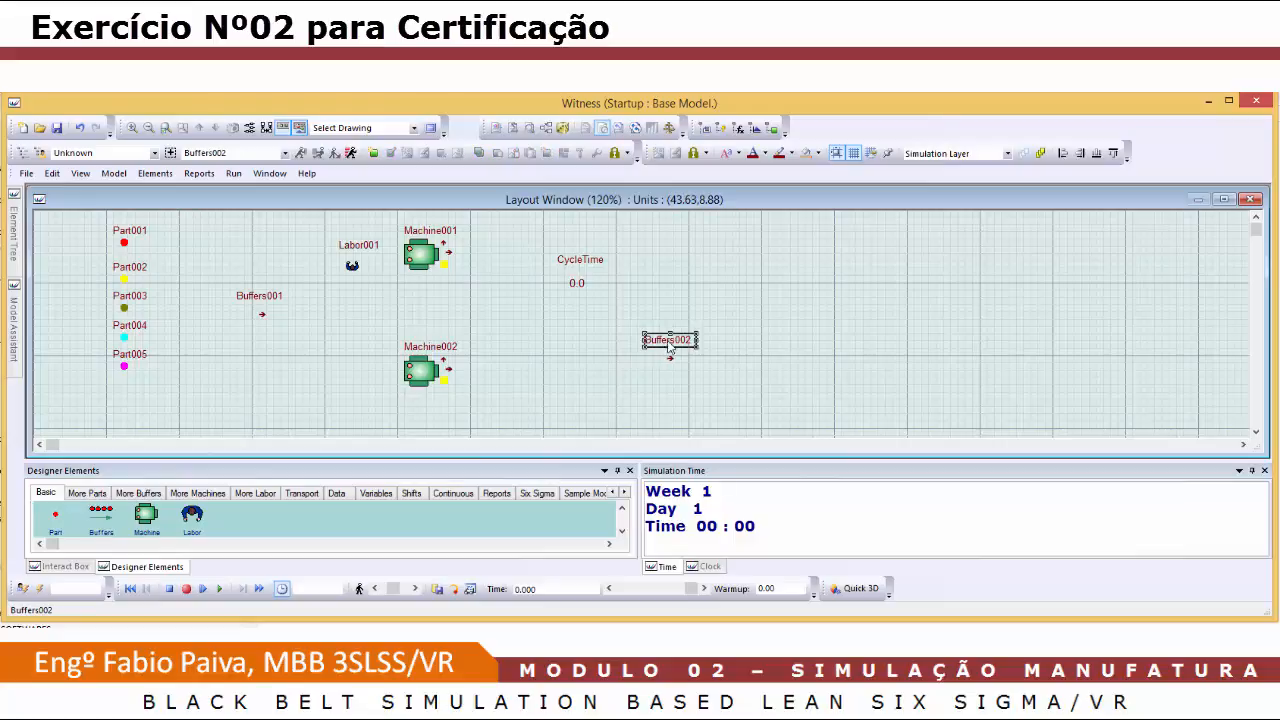
mouse_move(669, 345)
mouse_down()
mouse_move(645, 346)
mouse_move(666, 342)
mouse_up()
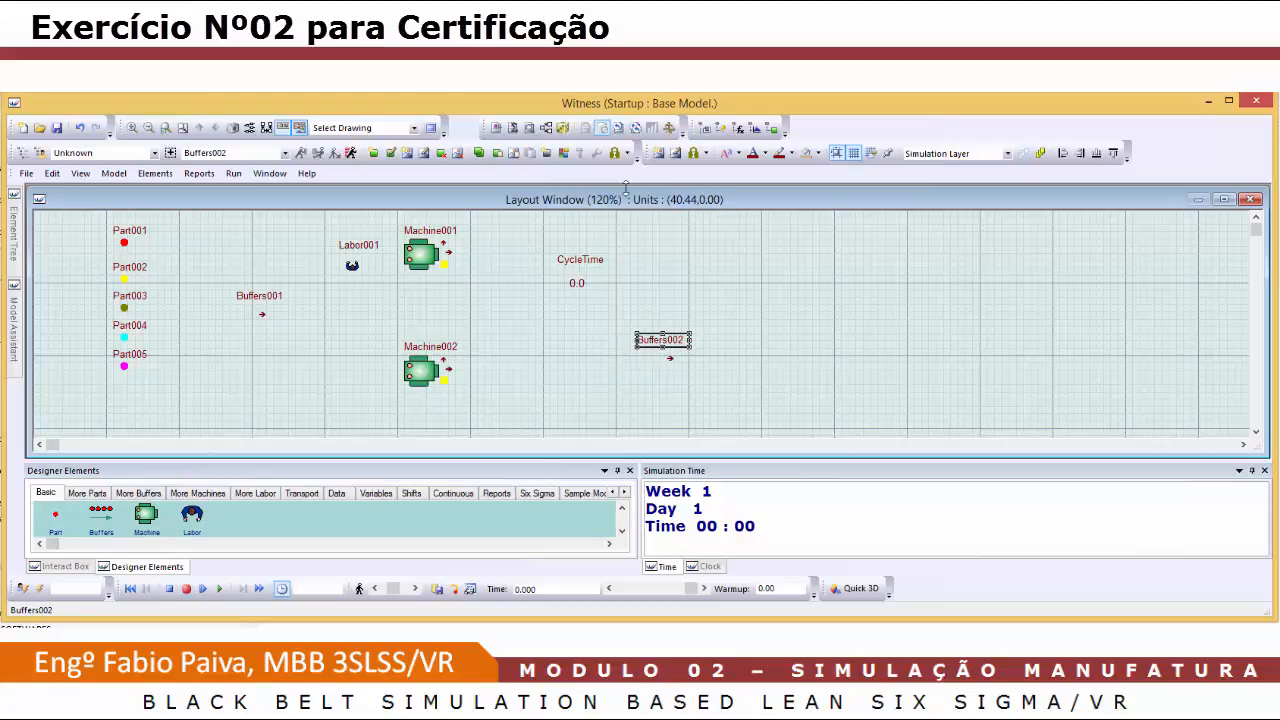
click(626, 153)
click(626, 200)
click(628, 306)
drag(668, 348, 540, 398)
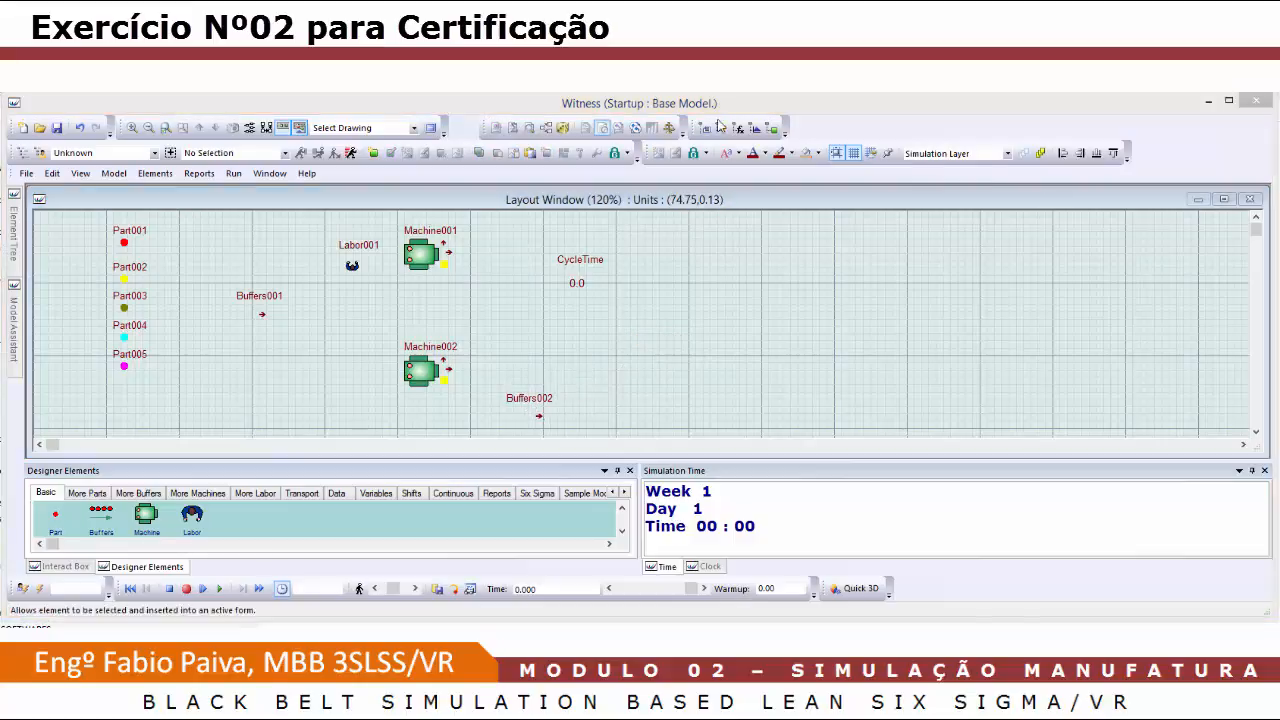
Set Machine001's output rule to PUSH to Buffers002
click(420, 252)
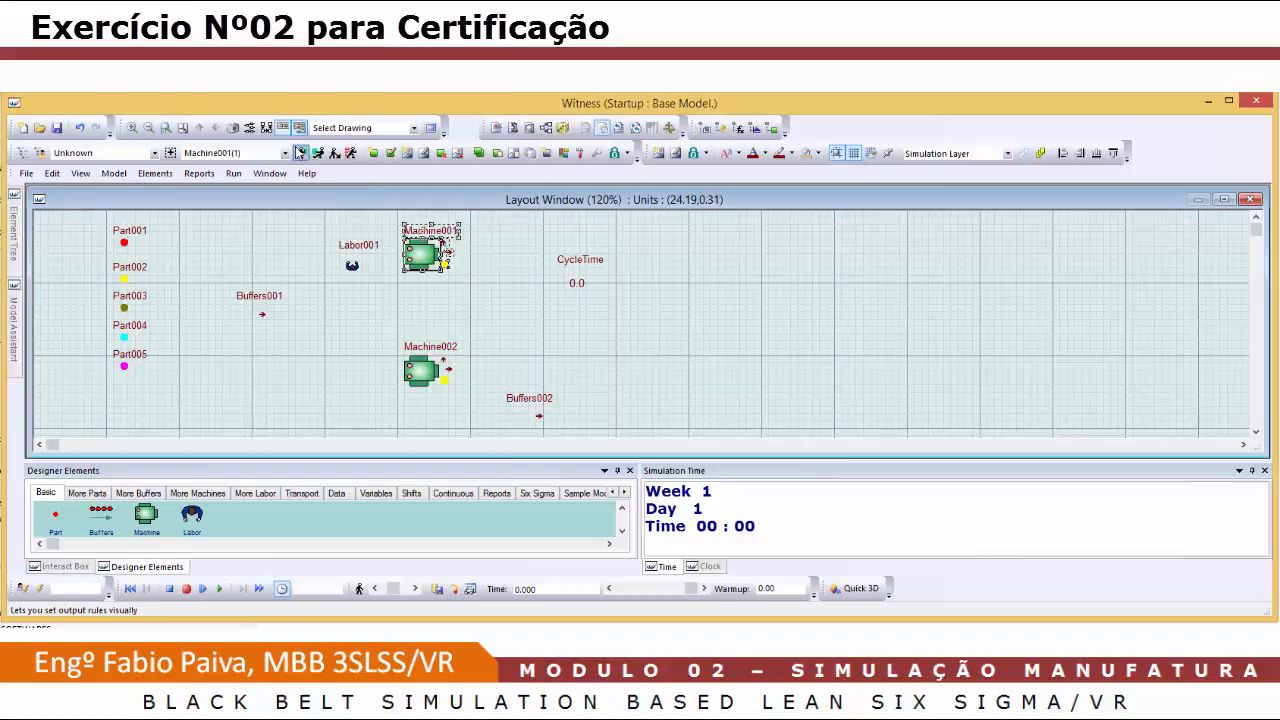
click(299, 152)
click(545, 407)
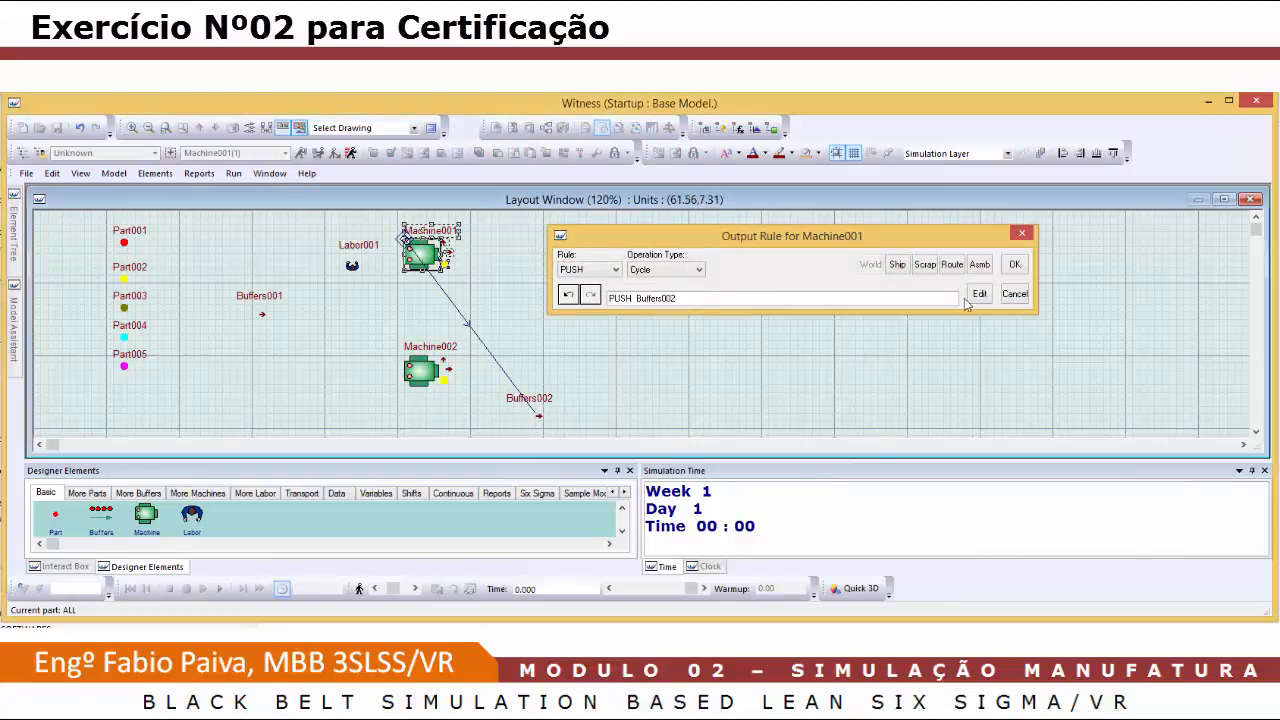
click(1015, 265)
Set Machine002's output rule to PUSH to Buffers002
click(418, 380)
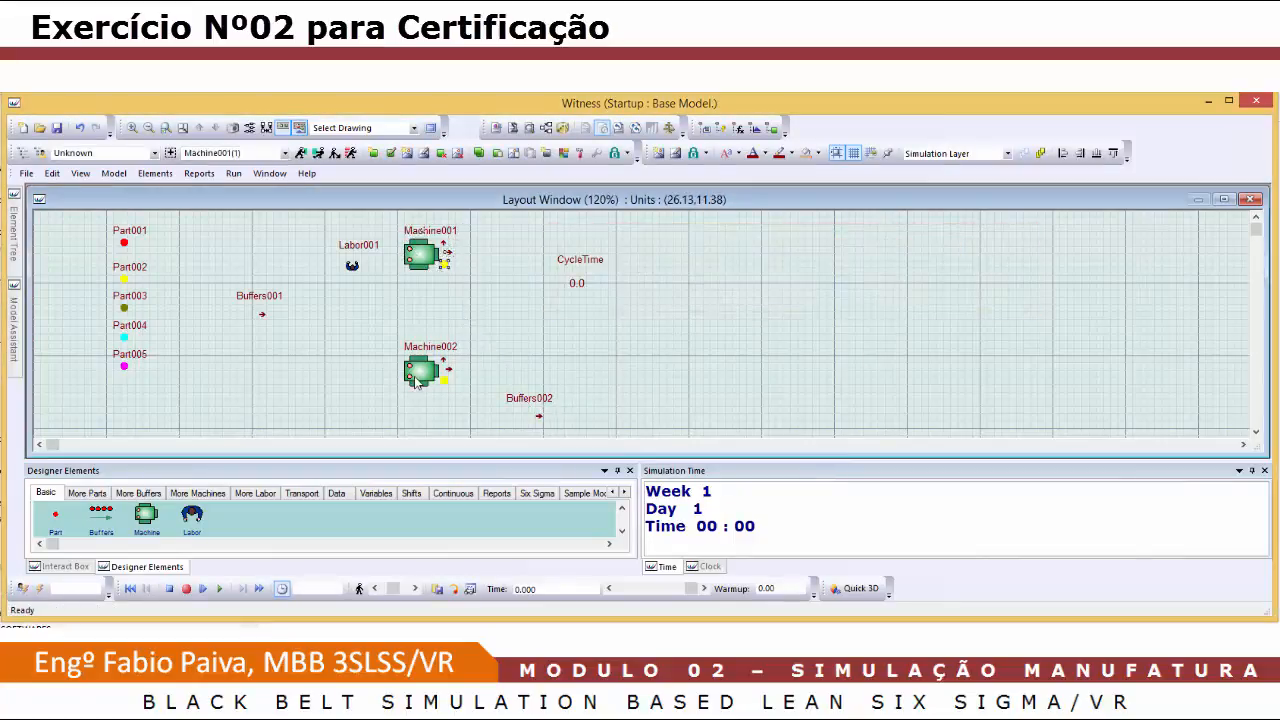
click(299, 152)
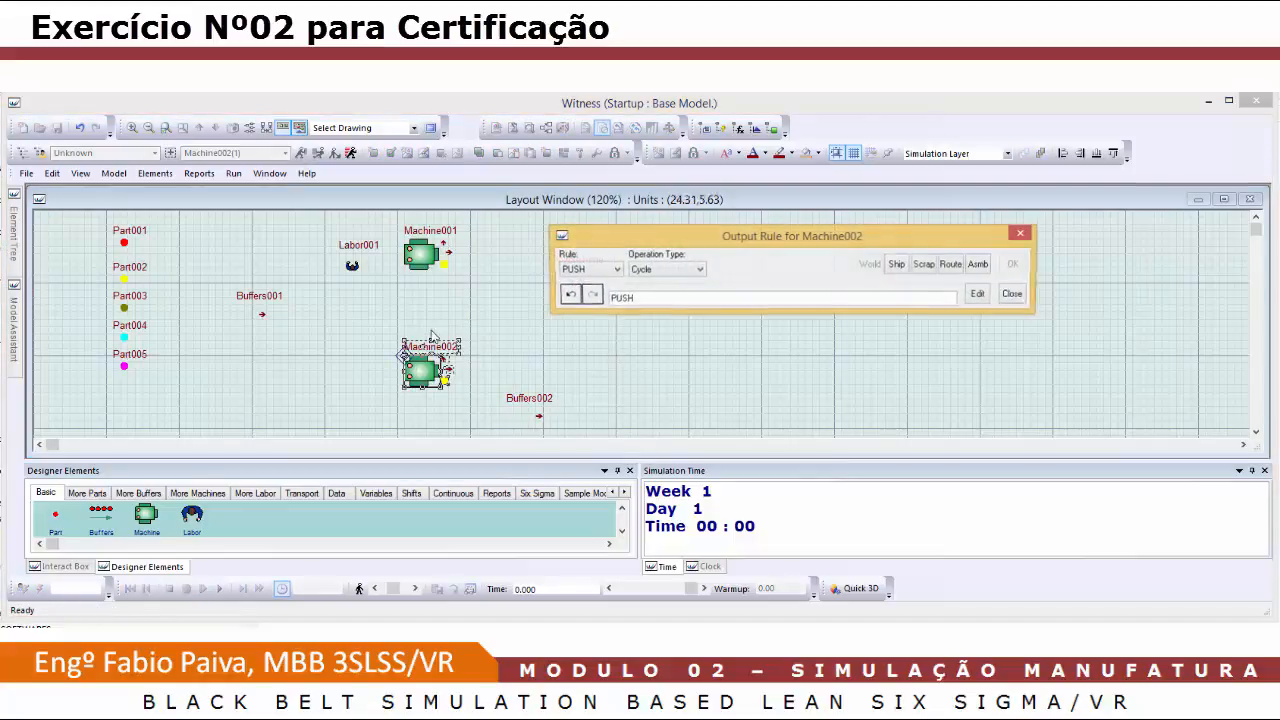
click(528, 403)
click(1015, 265)
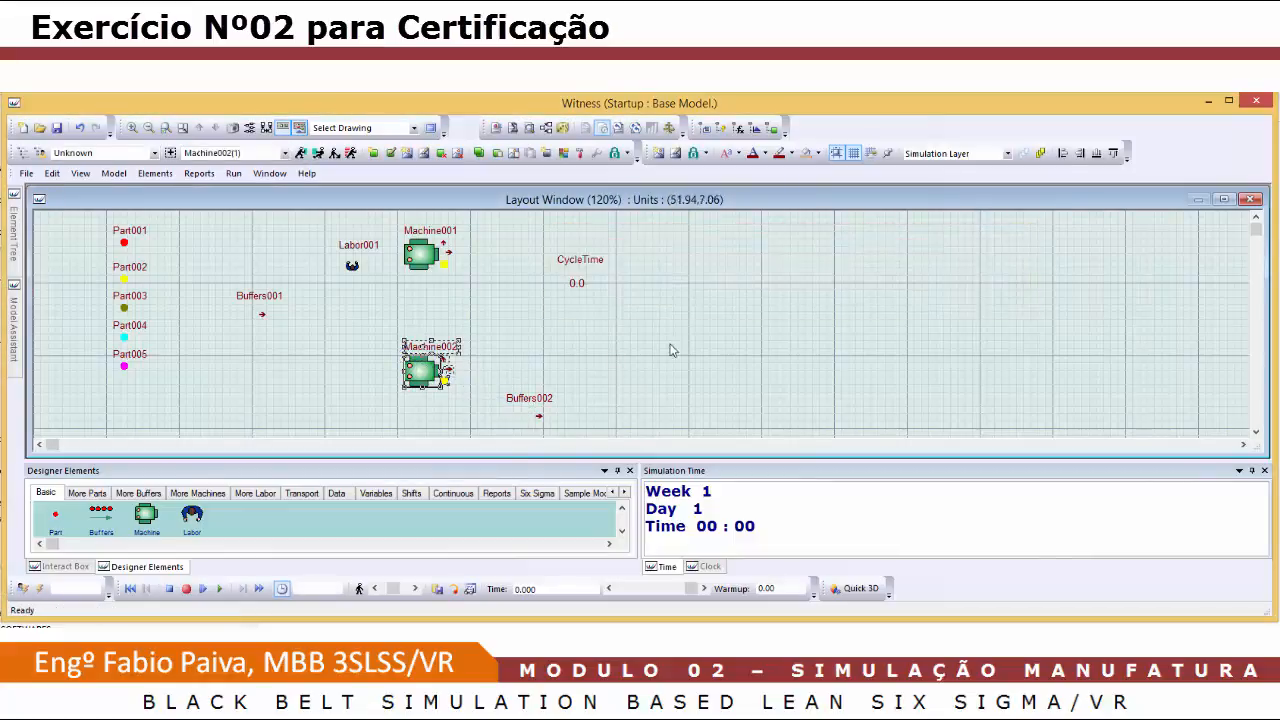
click(595, 375)
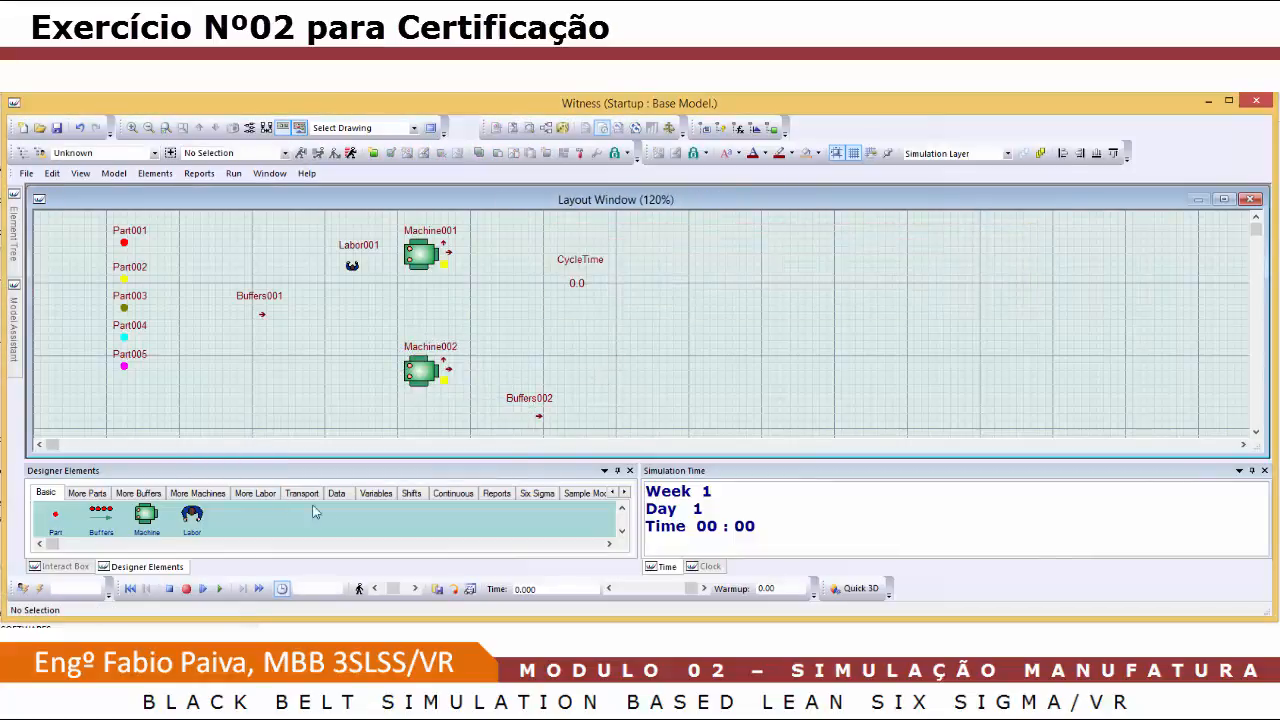
Add a histogram report element to the right of the CycleTime variable and rename it H4
click(497, 493)
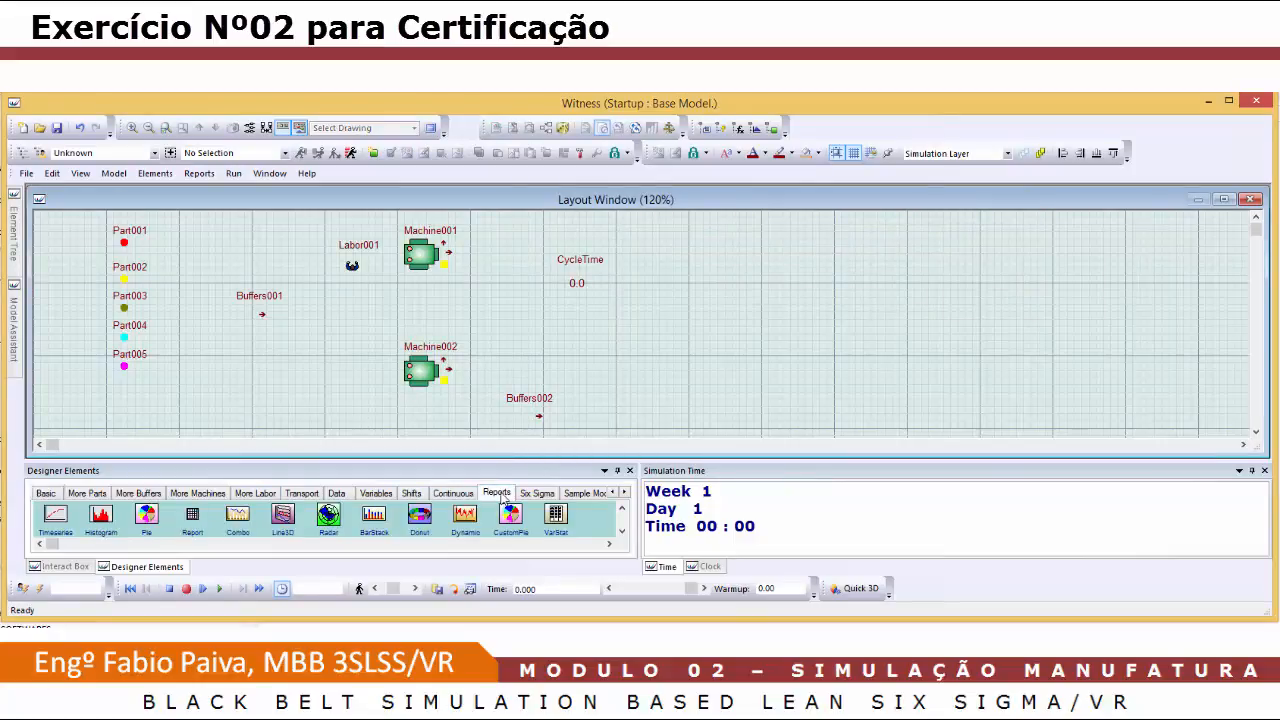
click(104, 518)
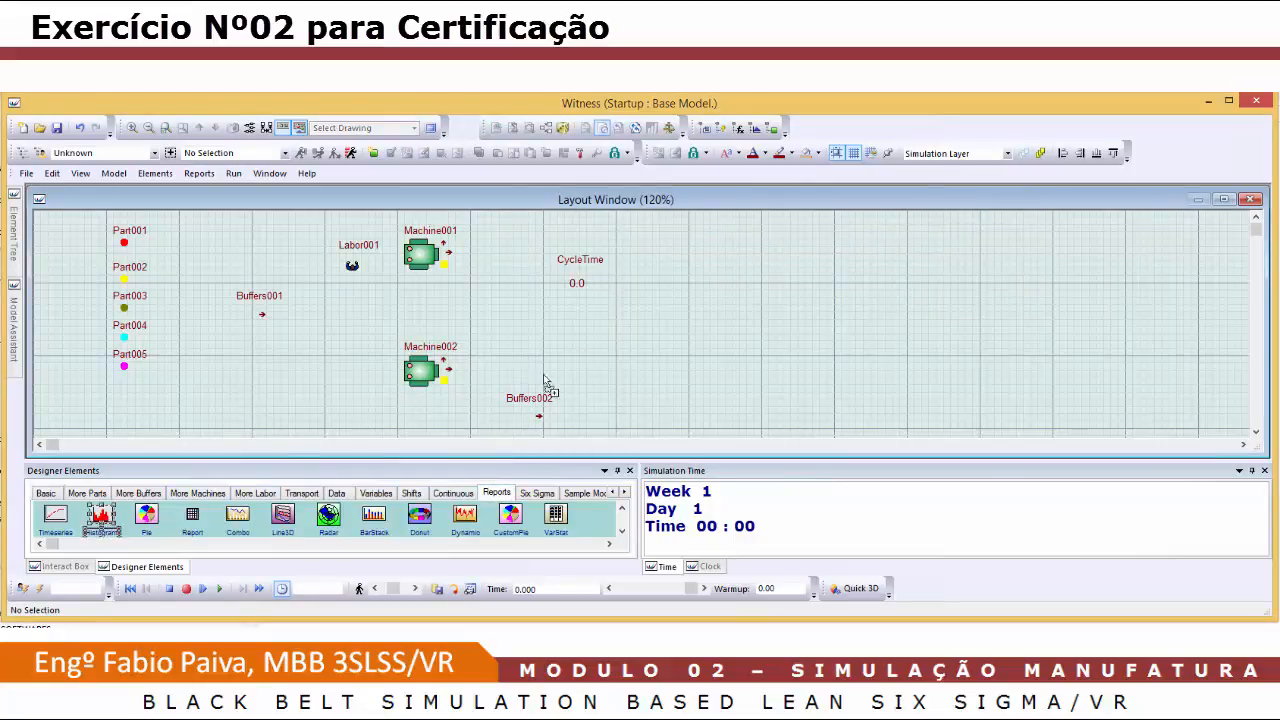
click(697, 245)
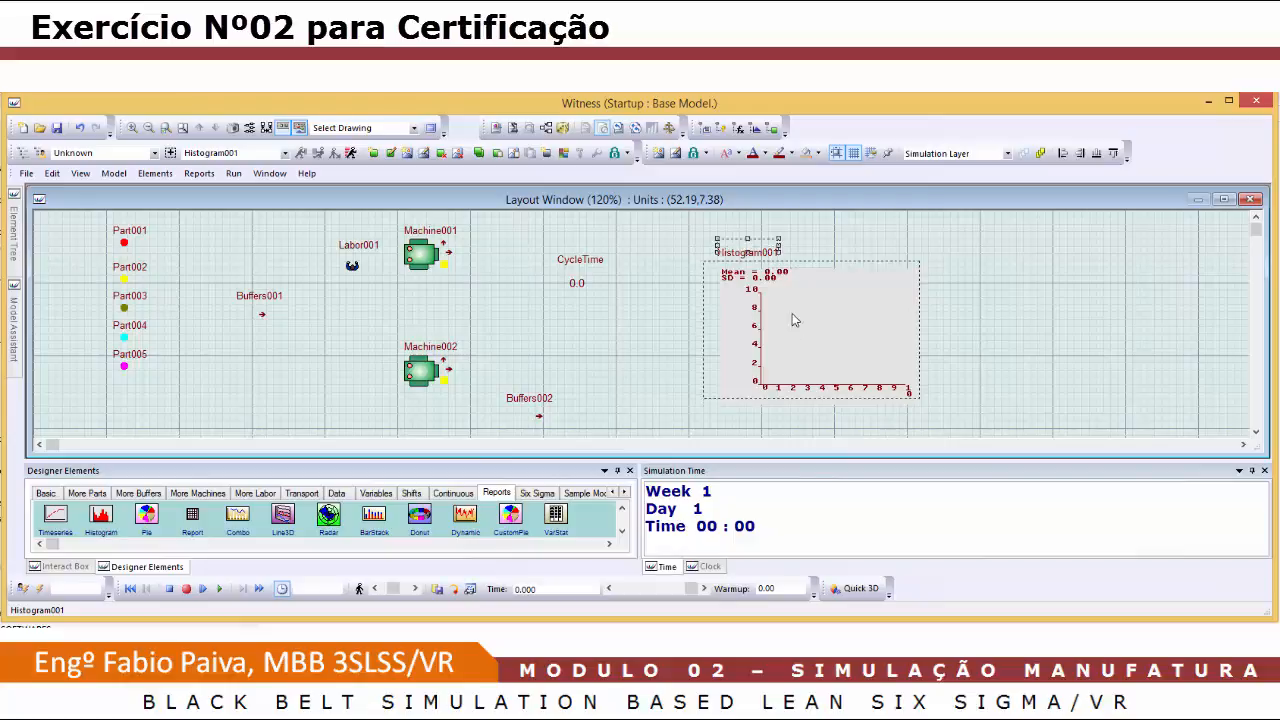
click(961, 302)
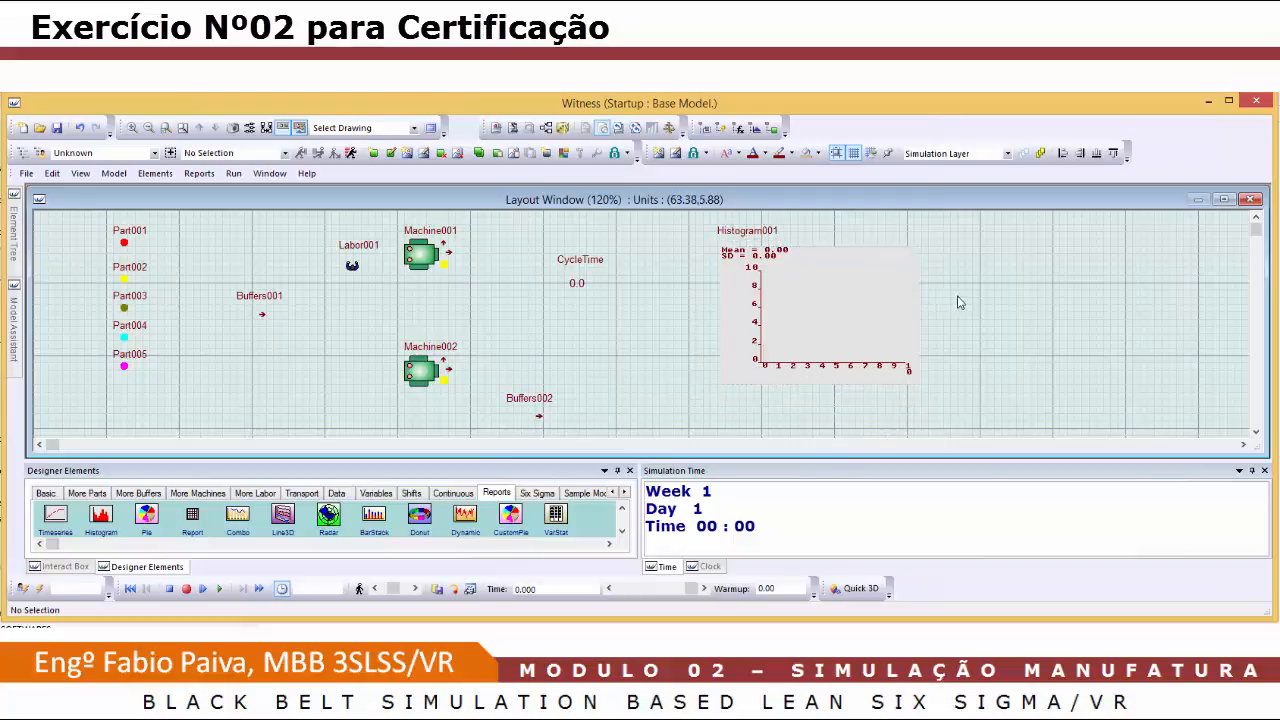
double_click(760, 238)
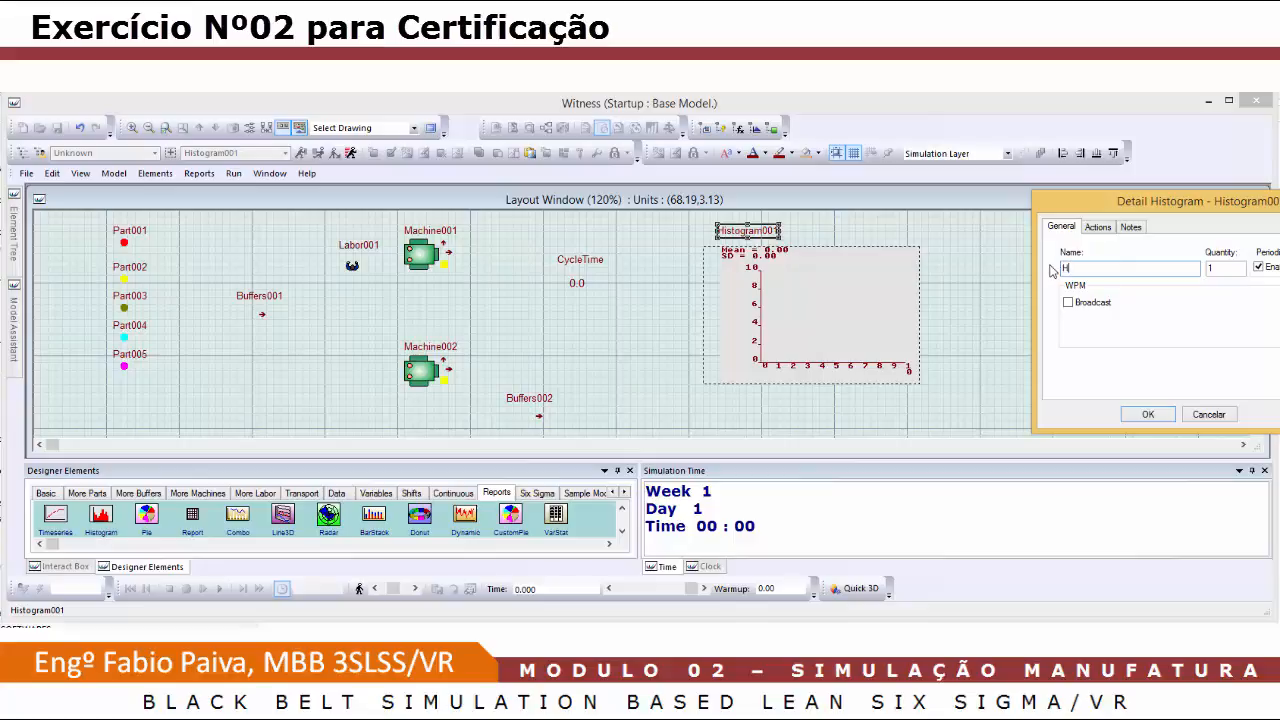
click(1148, 414)
Set the maximum display value of histogram H4 to 35 and update its graphic
right_click(797, 307)
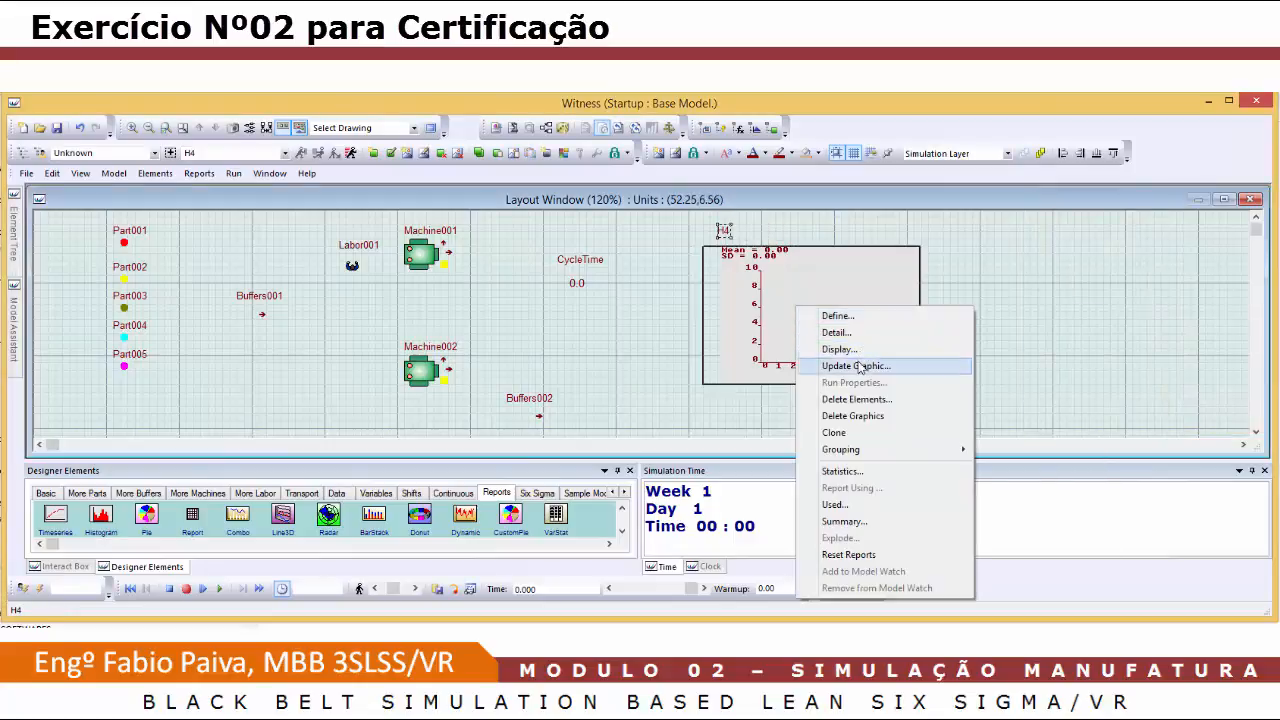
click(858, 366)
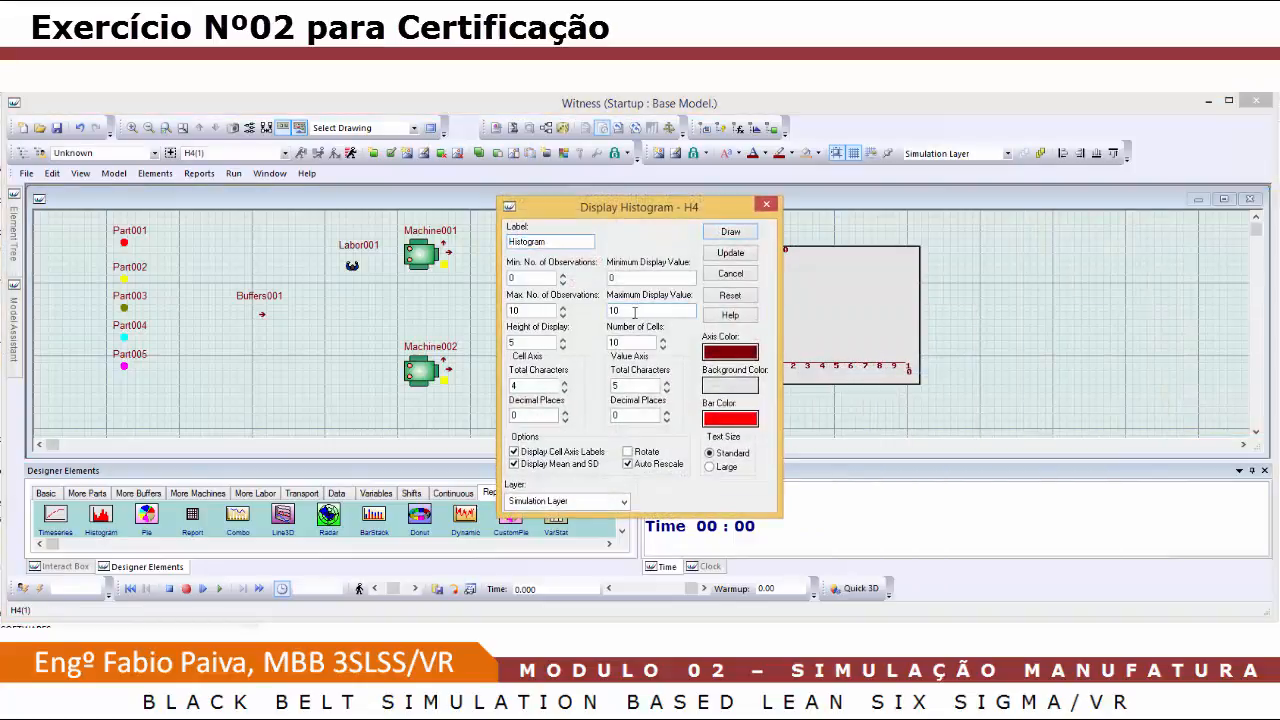
drag(634, 313, 603, 311)
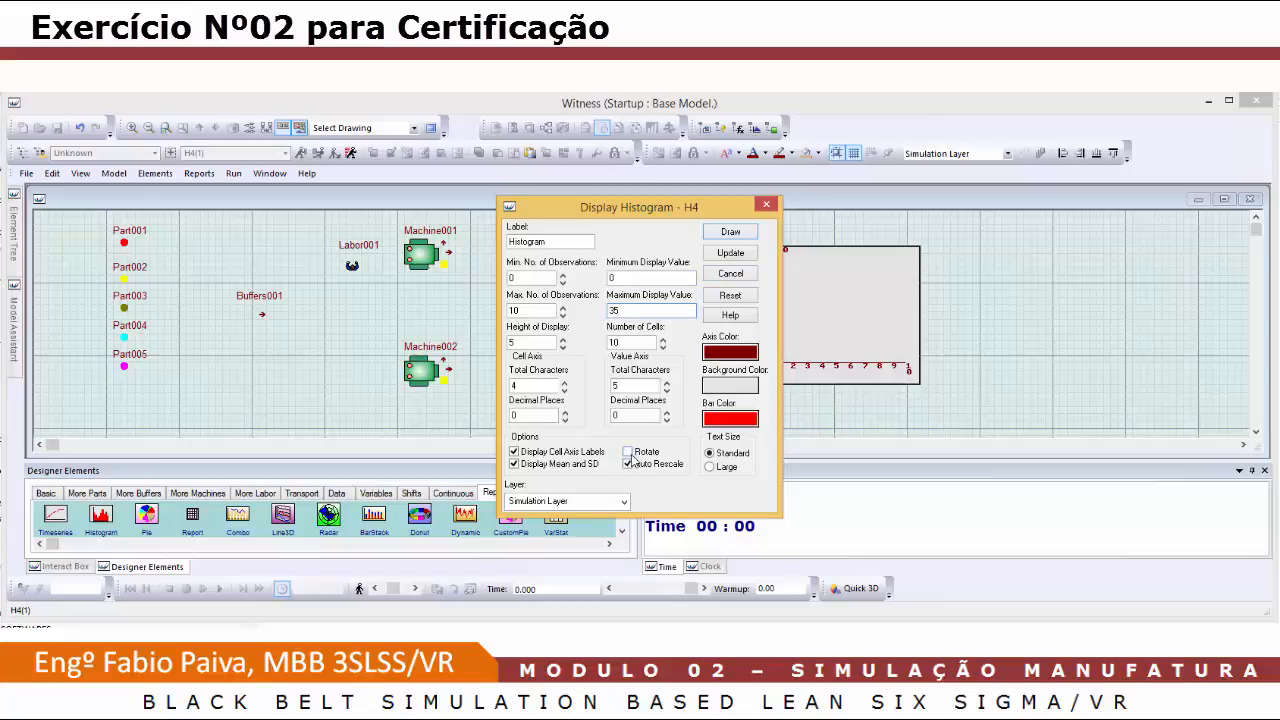
click(731, 254)
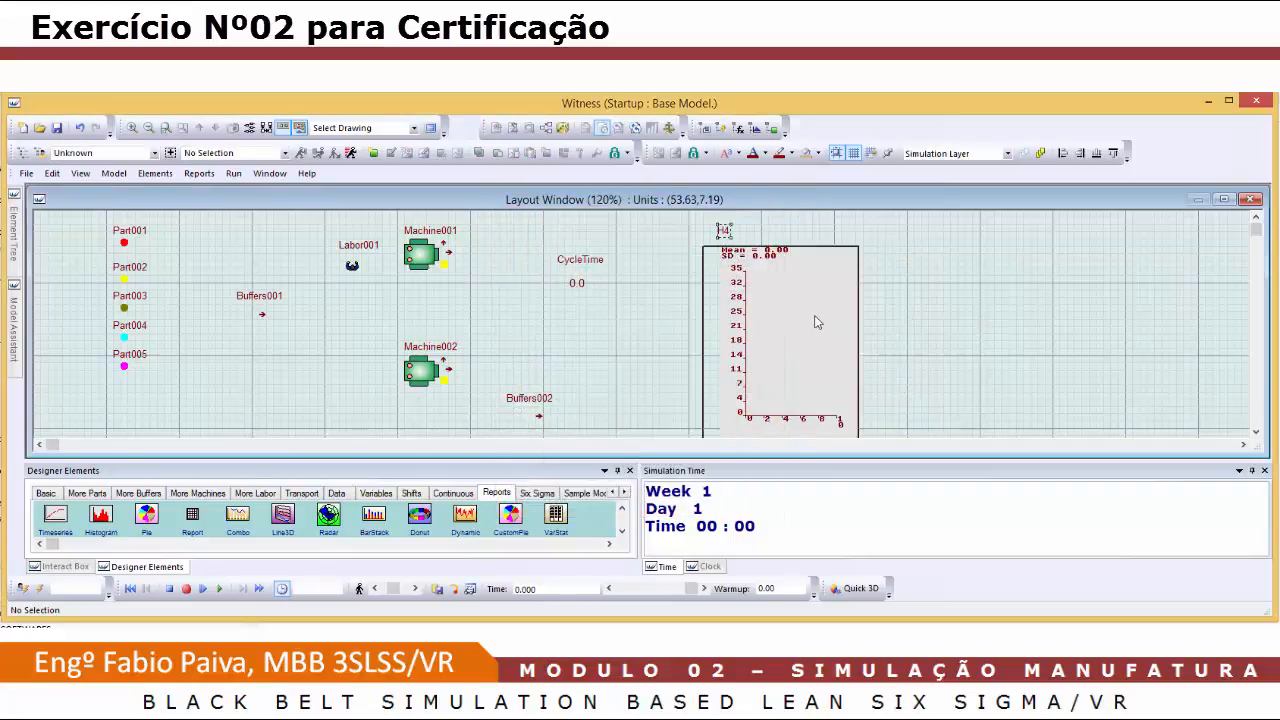
Give Machine001 the output action RECORD CycleTime in H4
double_click(420, 254)
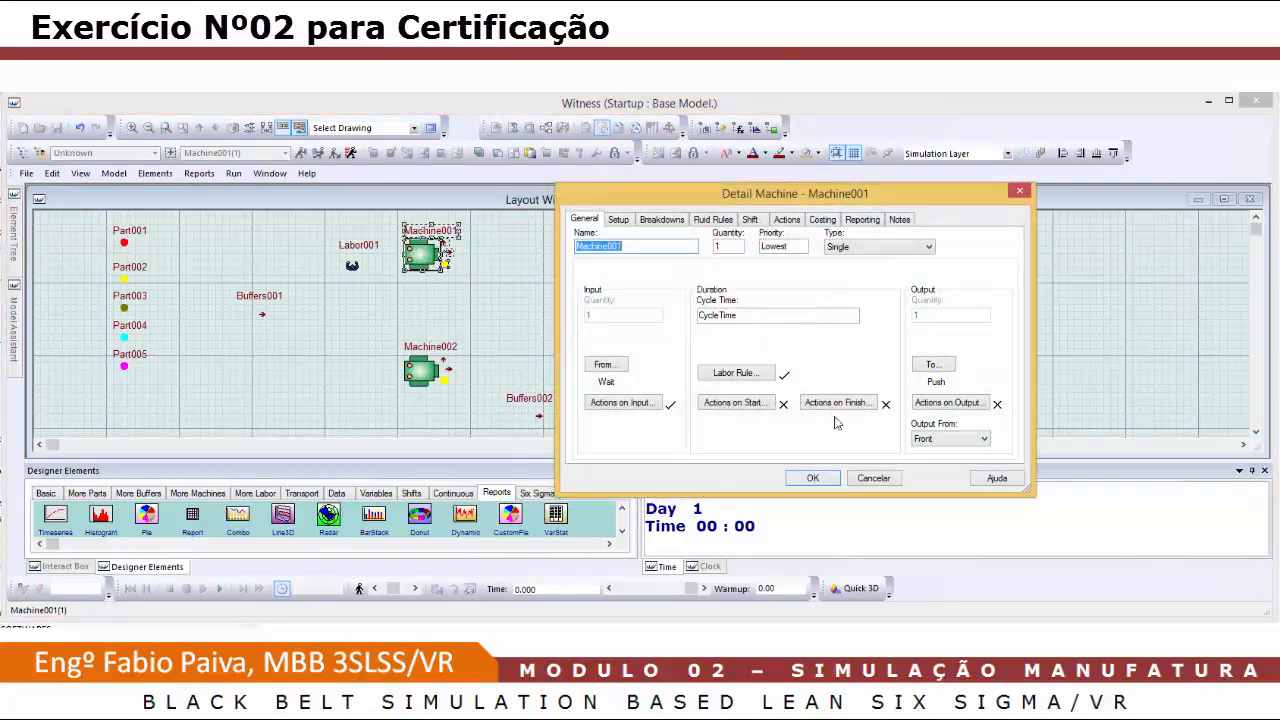
click(937, 403)
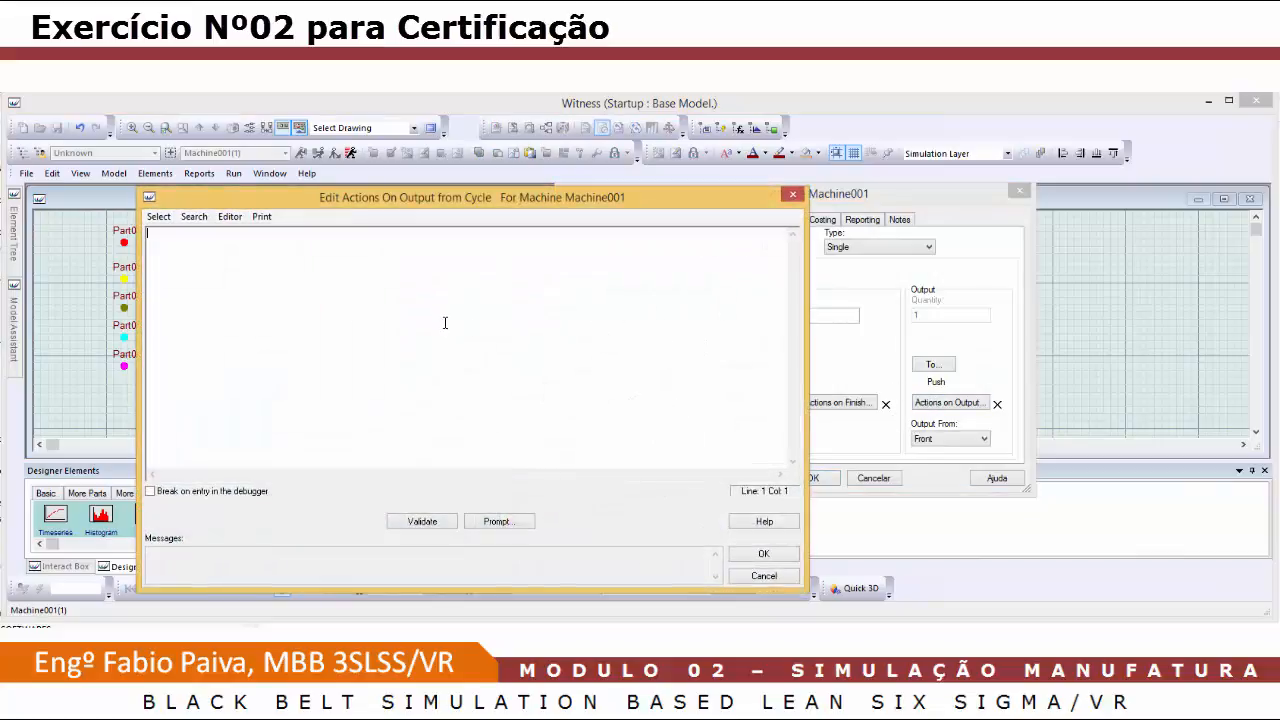
text(RECORD CycleTime in H4)
click(764, 554)
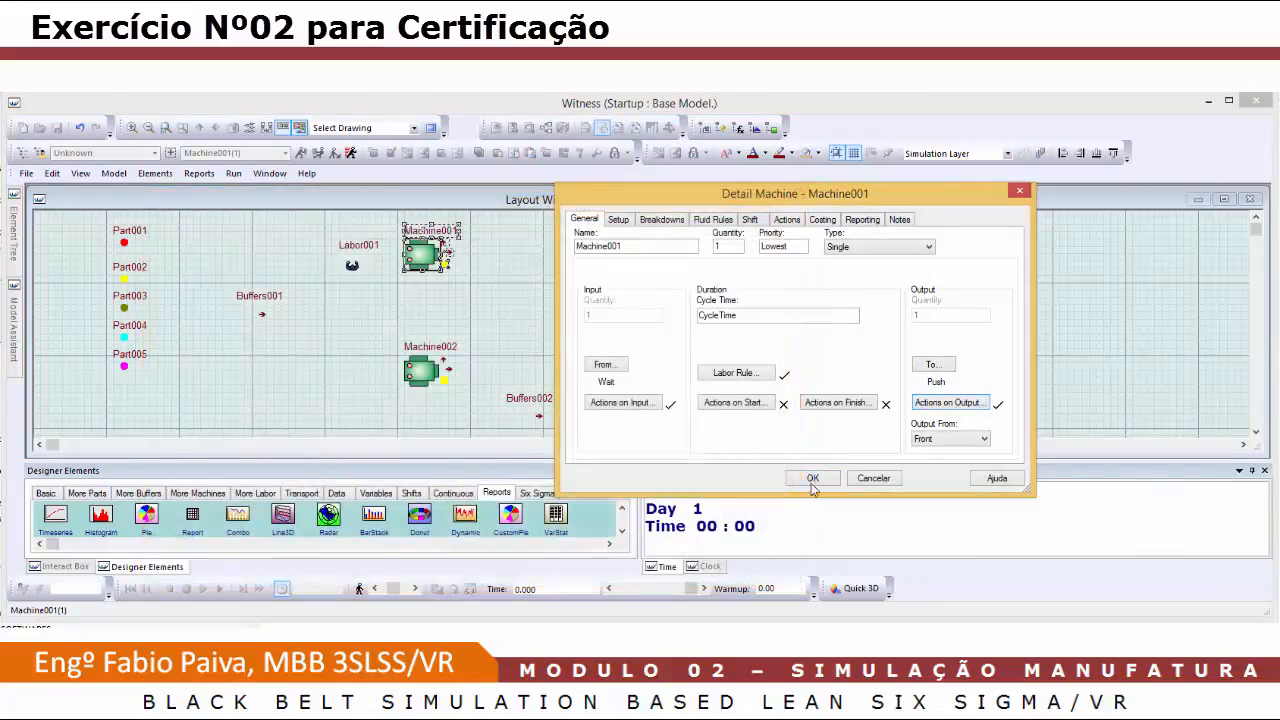
click(814, 478)
Give Machine002 the output action RECORD CycleTime in H4
click(422, 380)
double_click(422, 380)
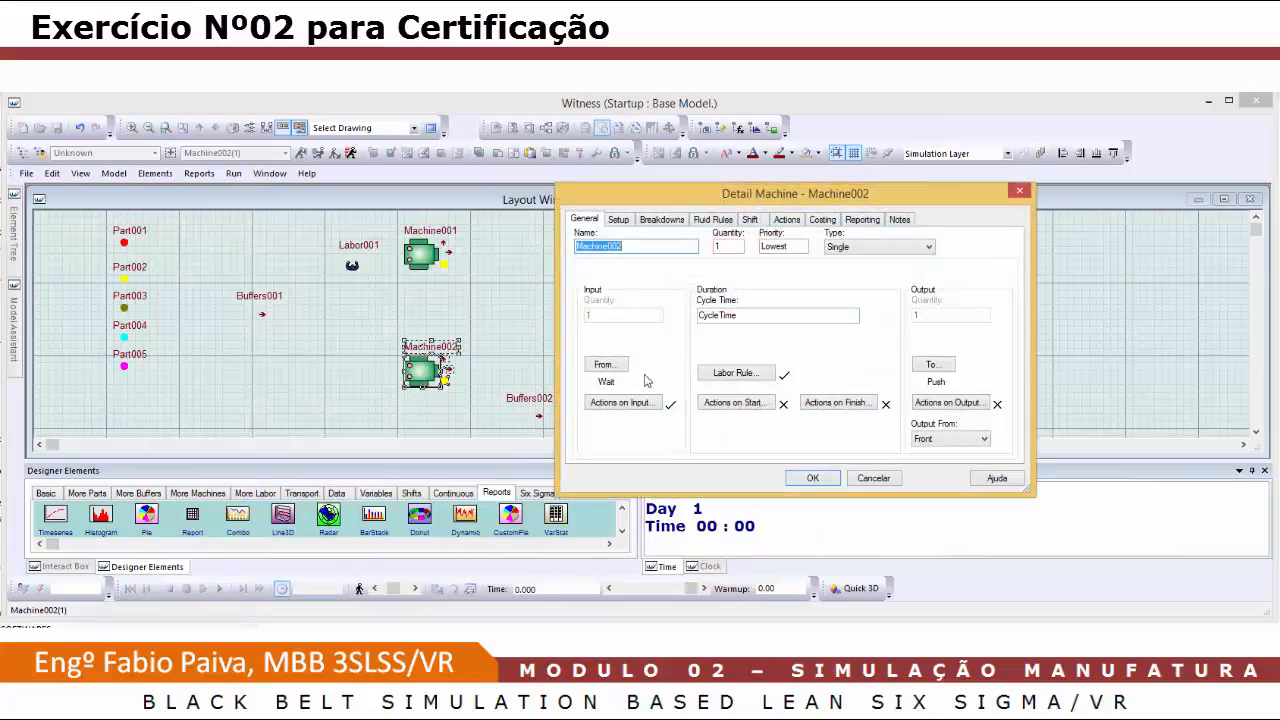
click(930, 403)
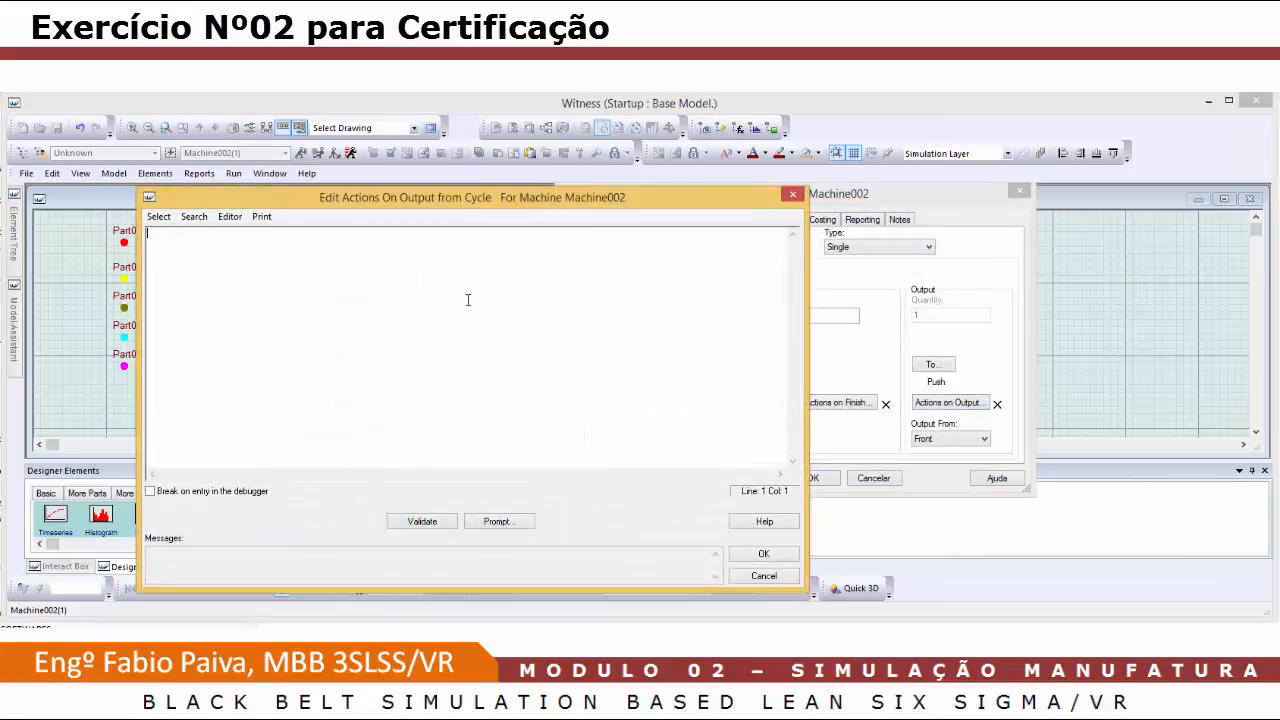
text(RECORD CycleTime in H4)
click(765, 555)
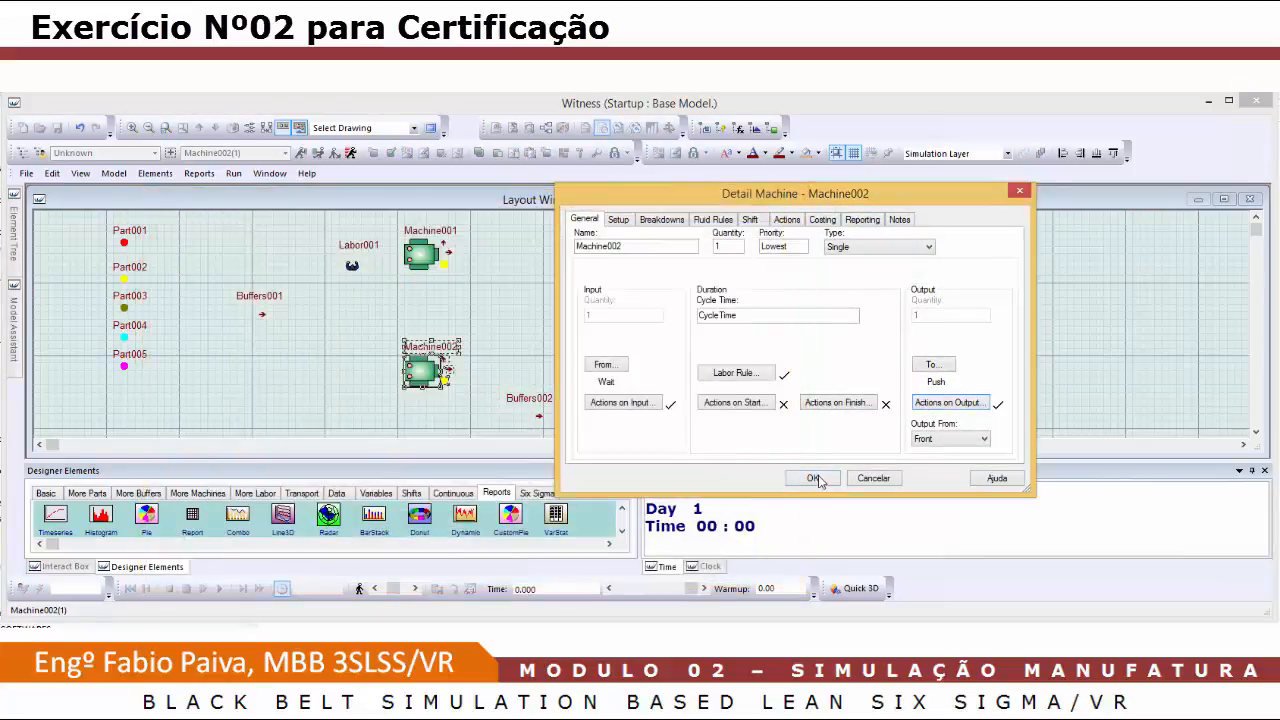
click(818, 478)
Set Machine001's input rule to PULL from Buffers001
click(420, 255)
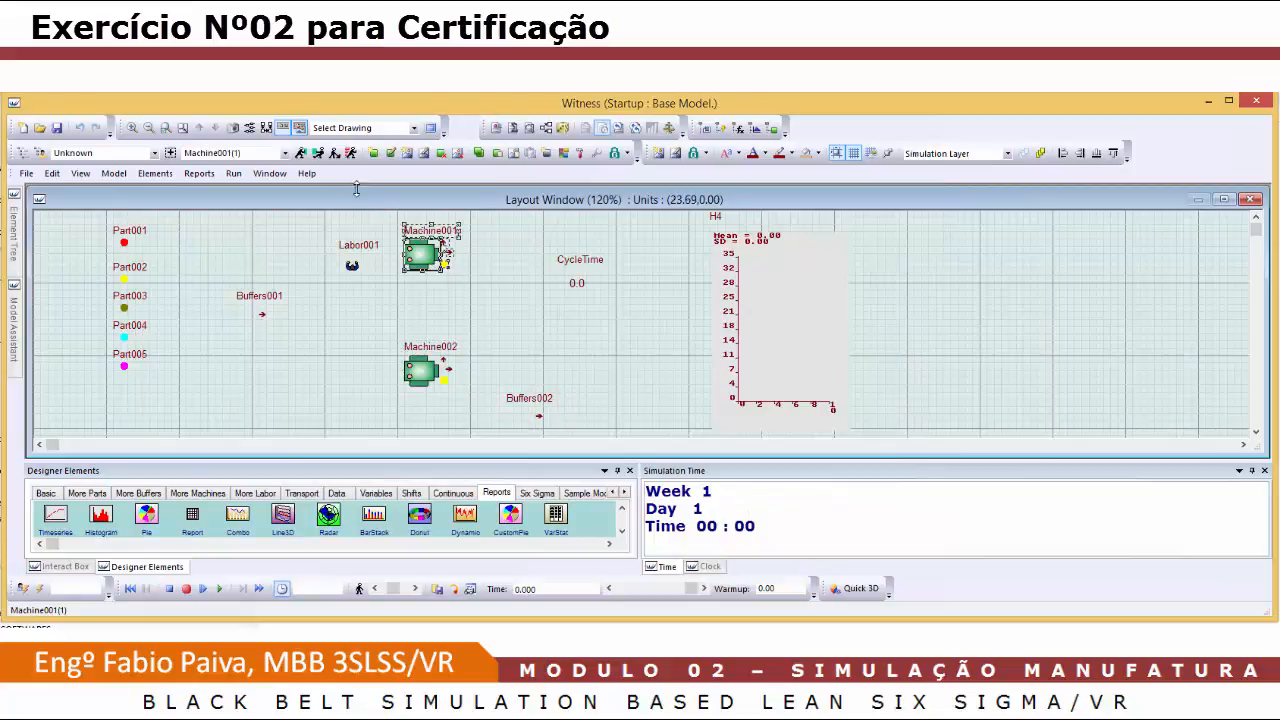
click(317, 152)
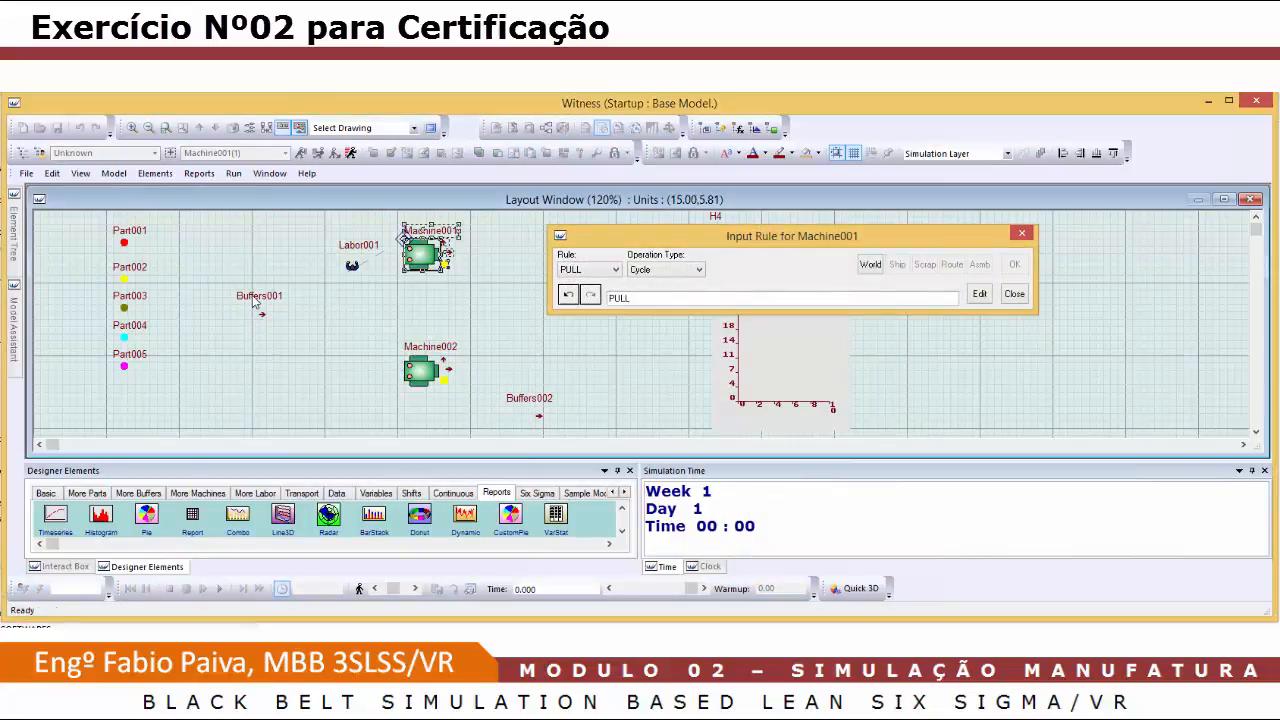
click(258, 304)
click(1014, 265)
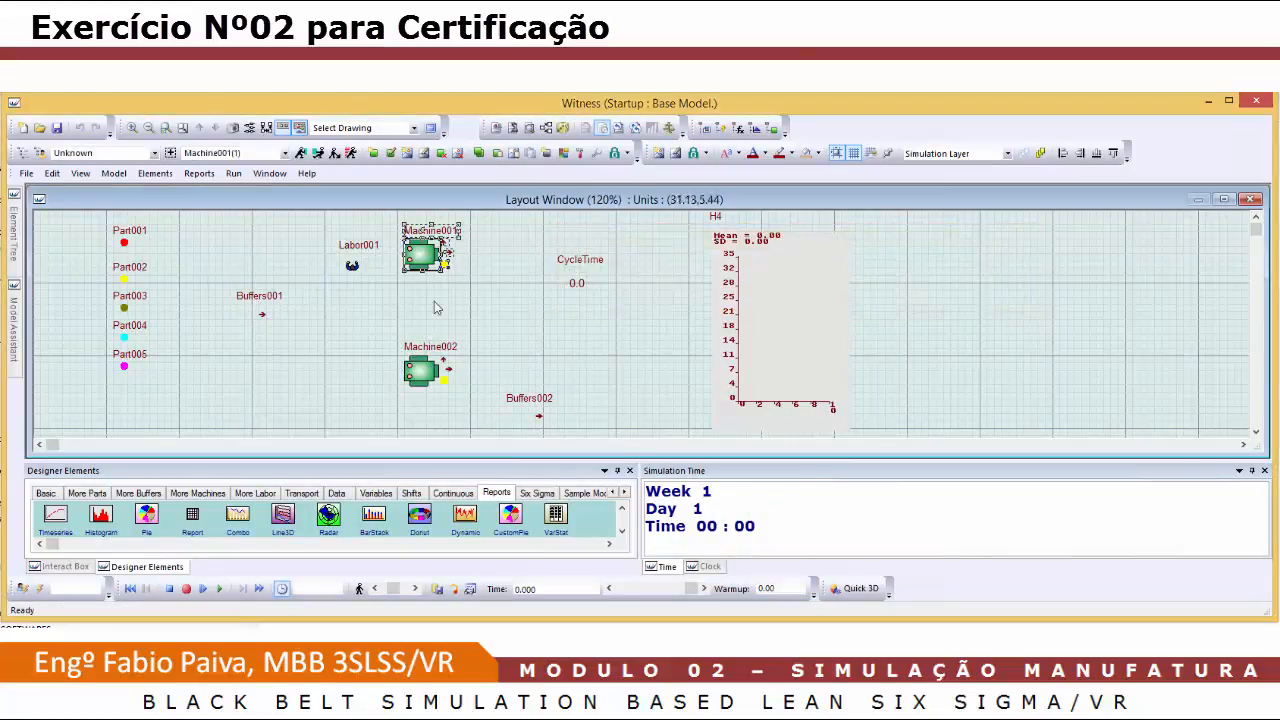
click(393, 303)
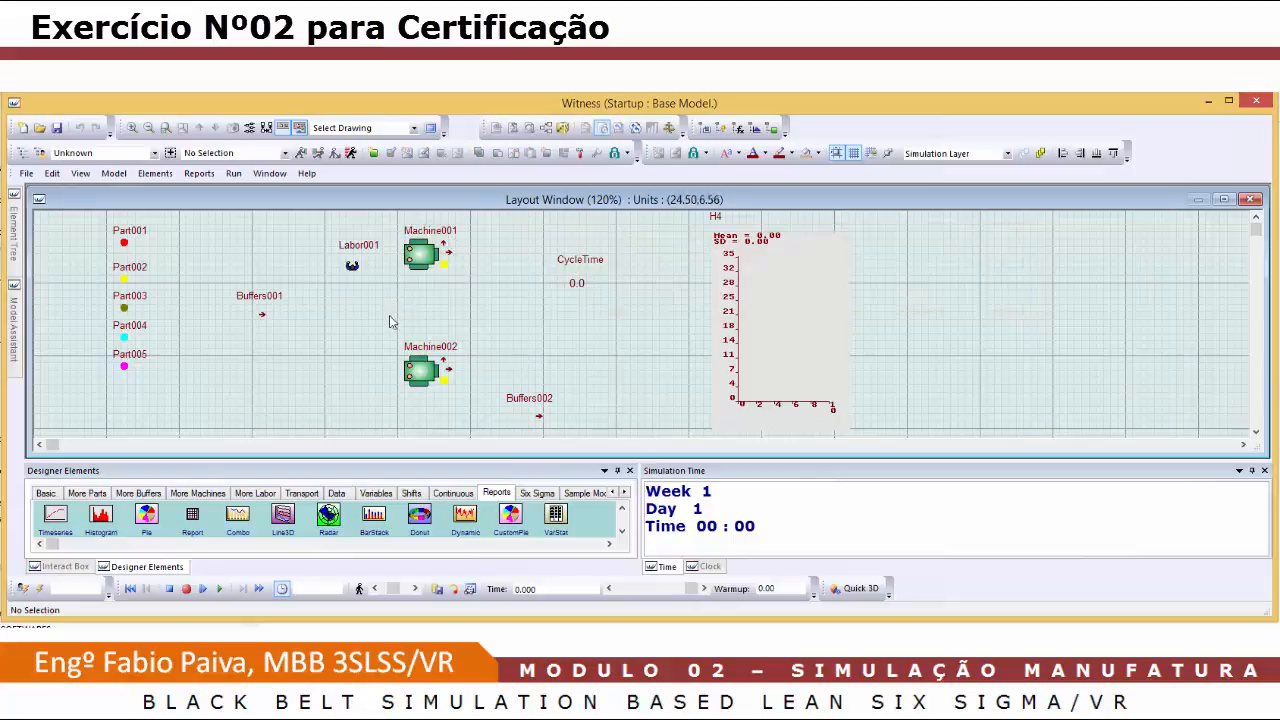
Set Machine002's input rule to PULL from Buffers001
click(418, 374)
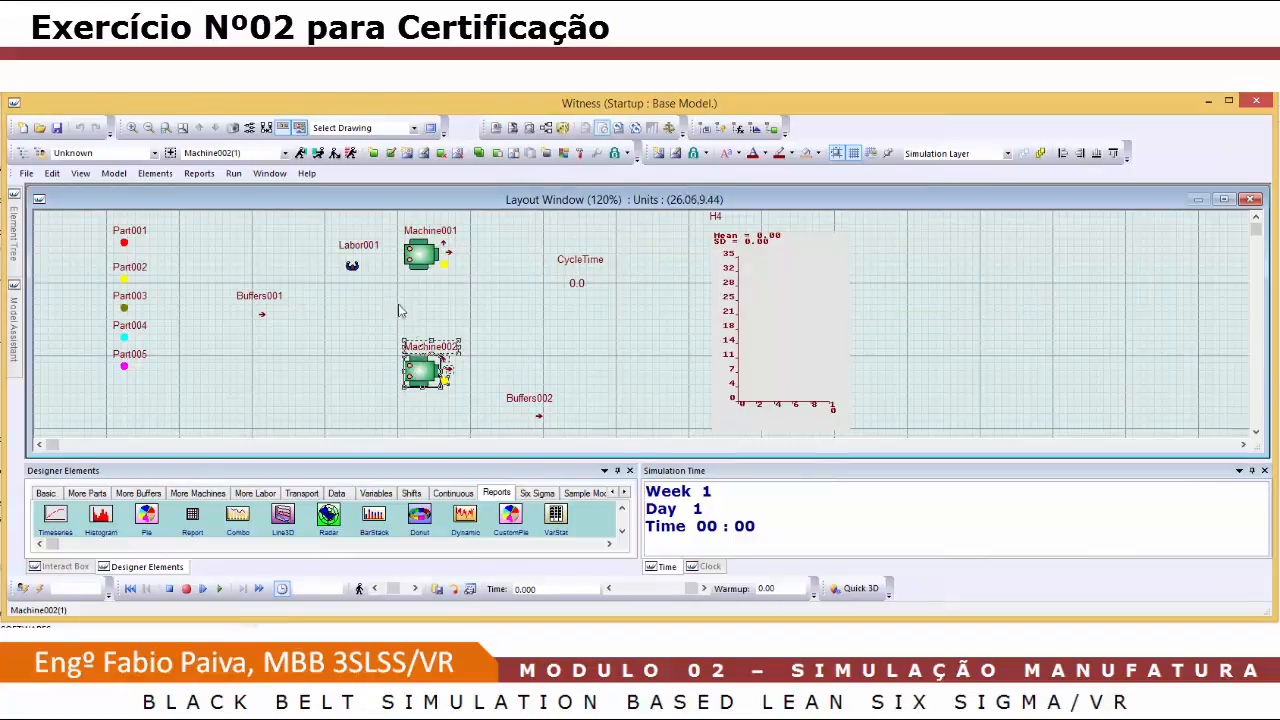
click(319, 155)
click(264, 298)
click(1013, 265)
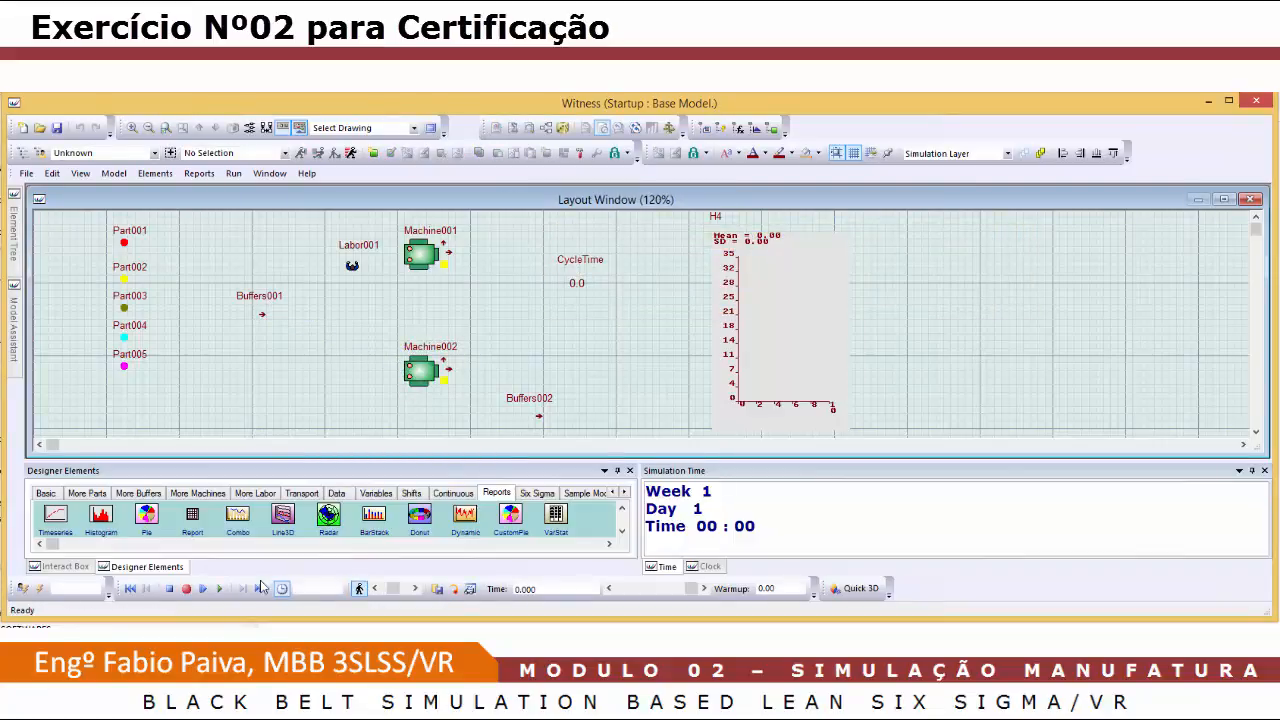
Run and stop the simulation, then restart the run with a slightly lower walk speed
click(219, 588)
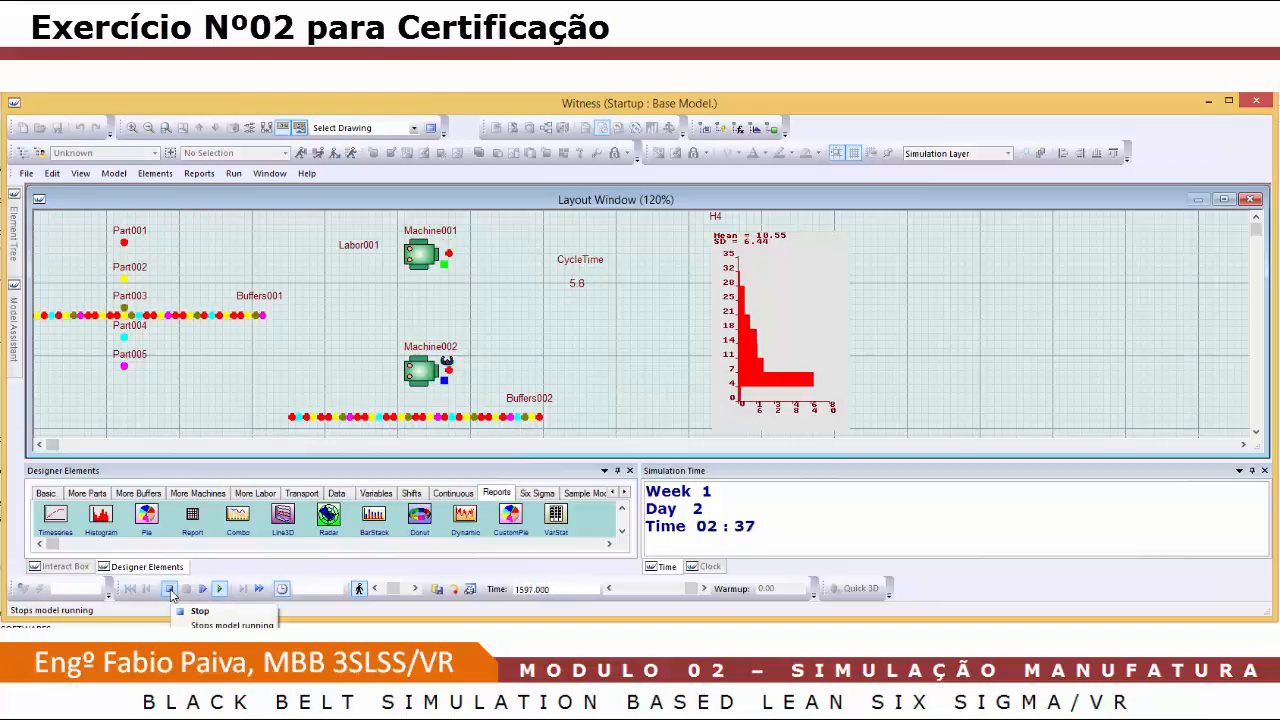
click(170, 589)
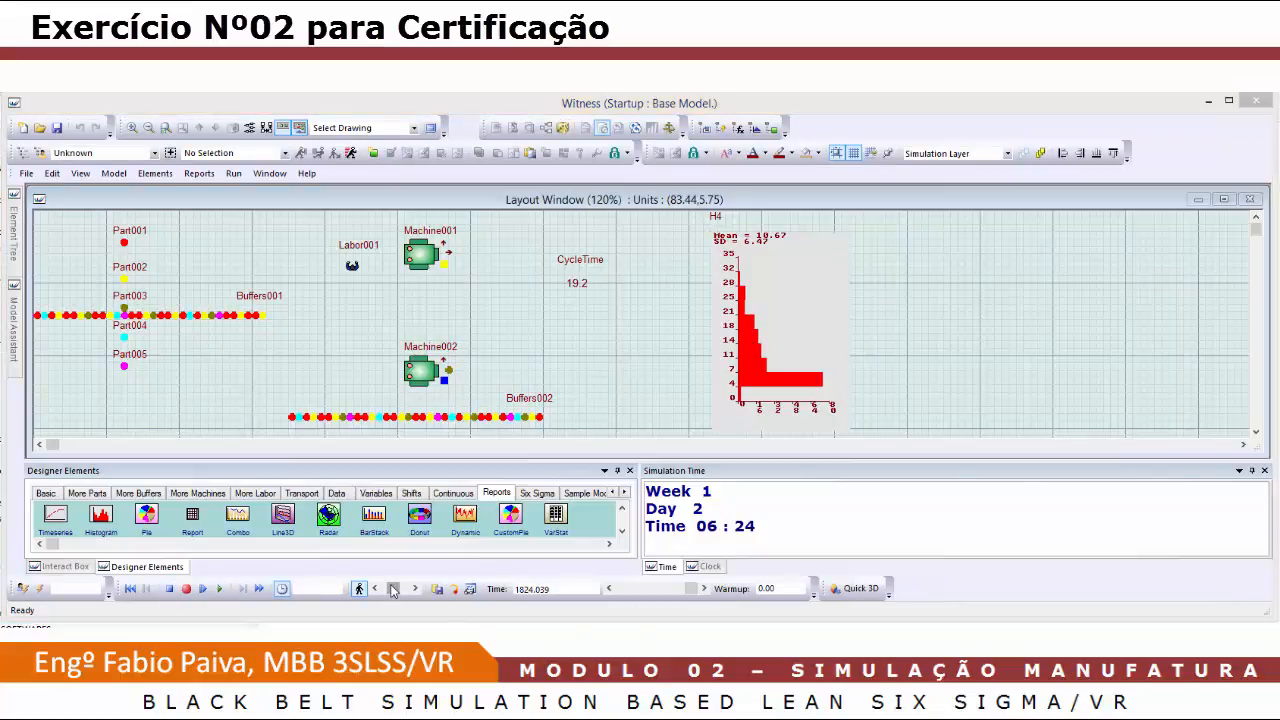
drag(393, 591, 388, 592)
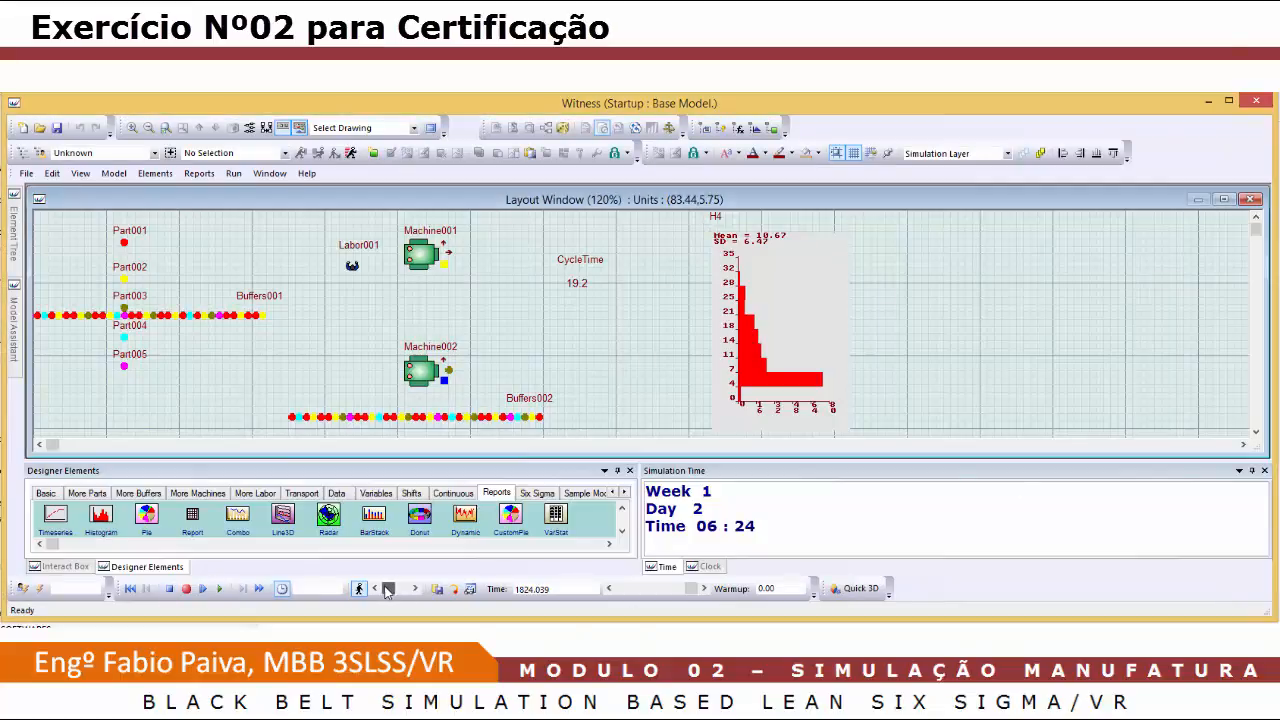
click(219, 588)
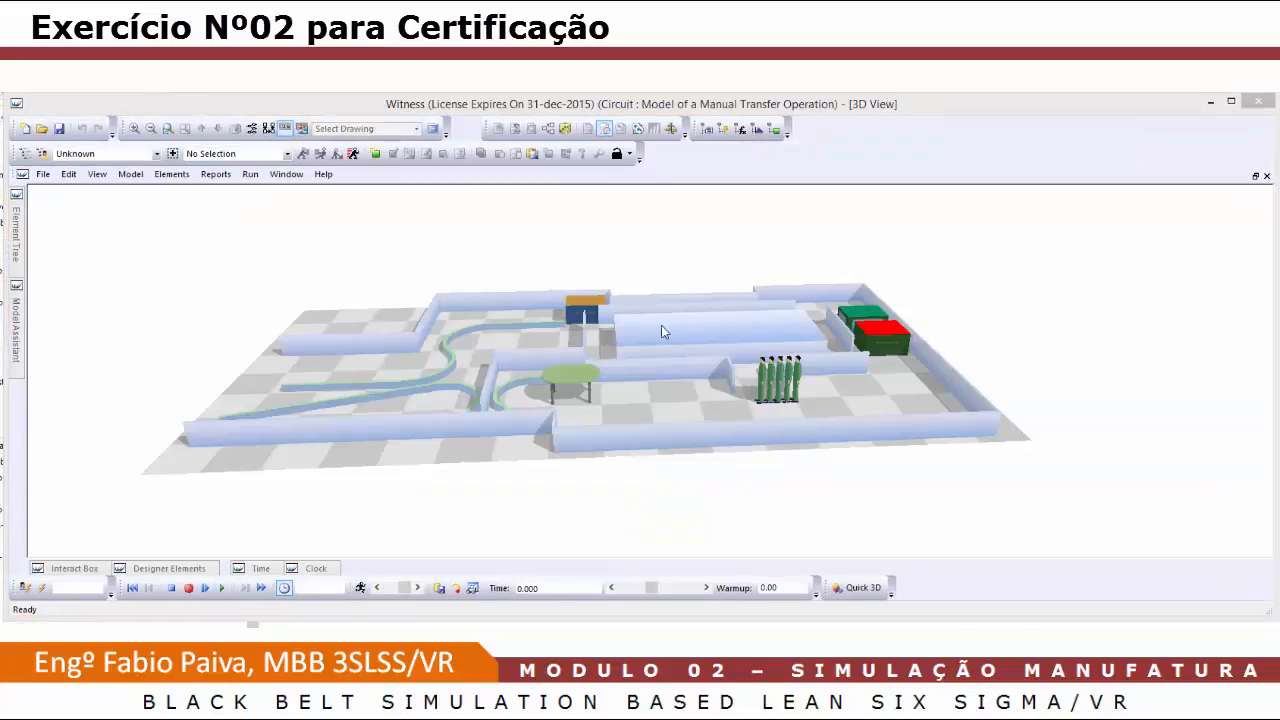
Run the Circuit manual transfer model in its 3D view and examine the animated layout from different angles
drag(661, 325, 712, 418)
click(222, 588)
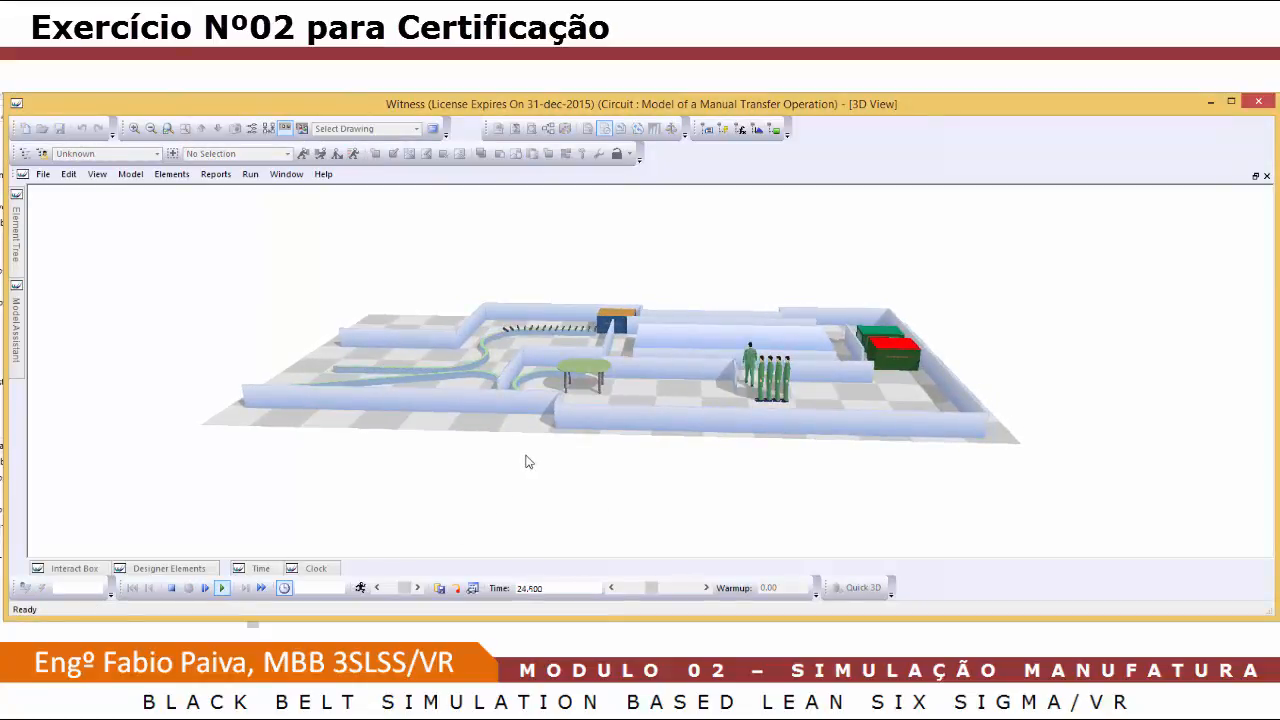
drag(533, 460, 439, 412)
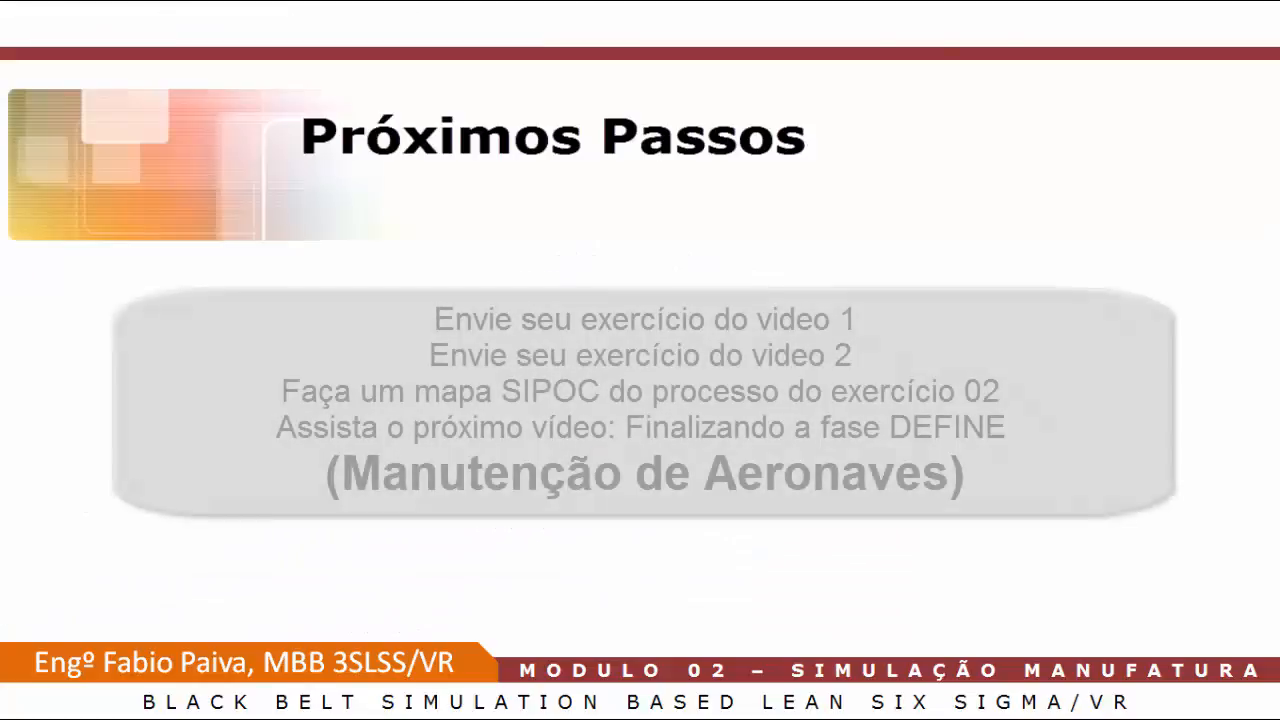